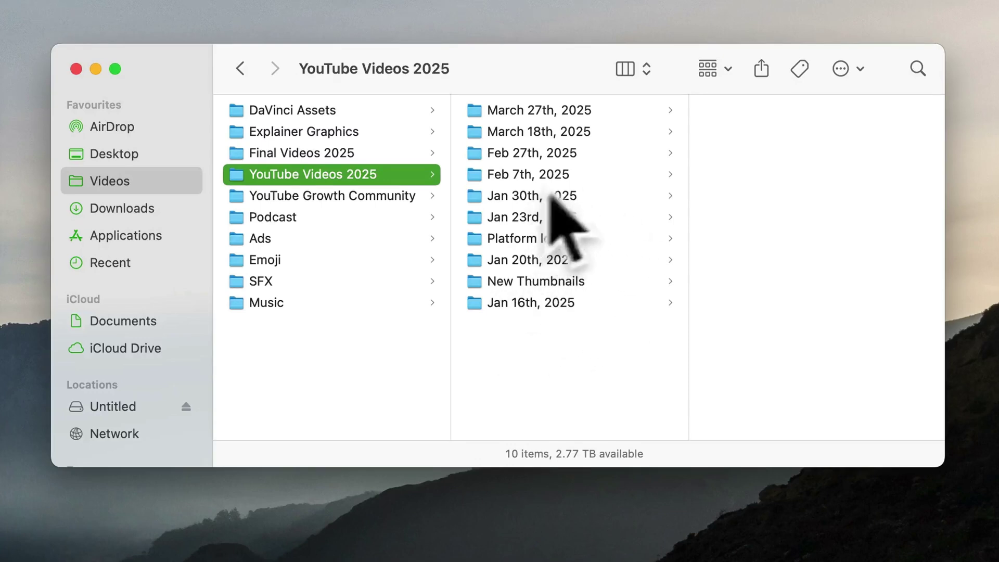
# Create a folder named April 2nd, 2025 inside YouTube Videos 2025 and copy the clip A7S31411.MP4 from the camera card into it
pyautogui.rightClick(510, 368)
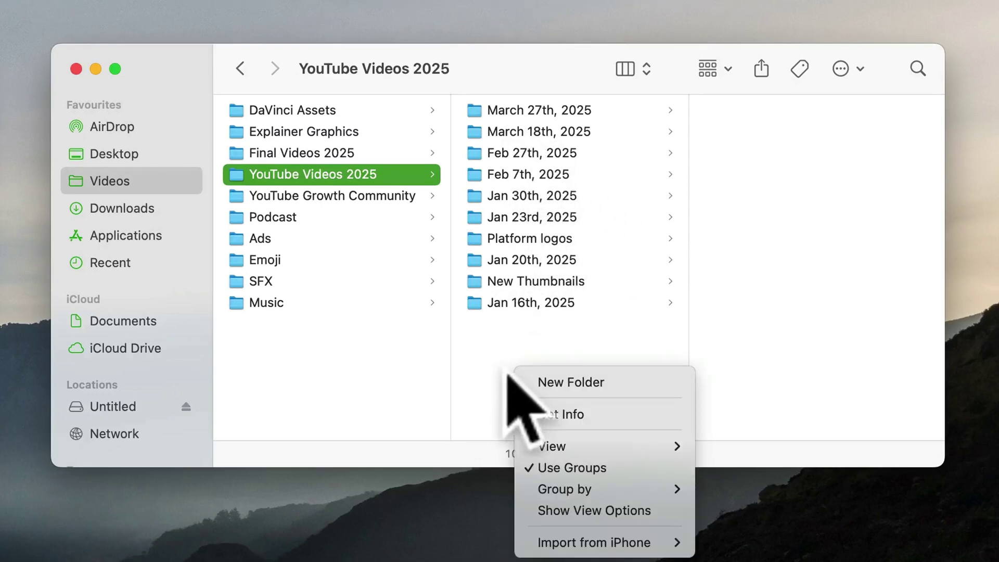
pyautogui.click(557, 383)
pyautogui.write('April 2nd, 2025')
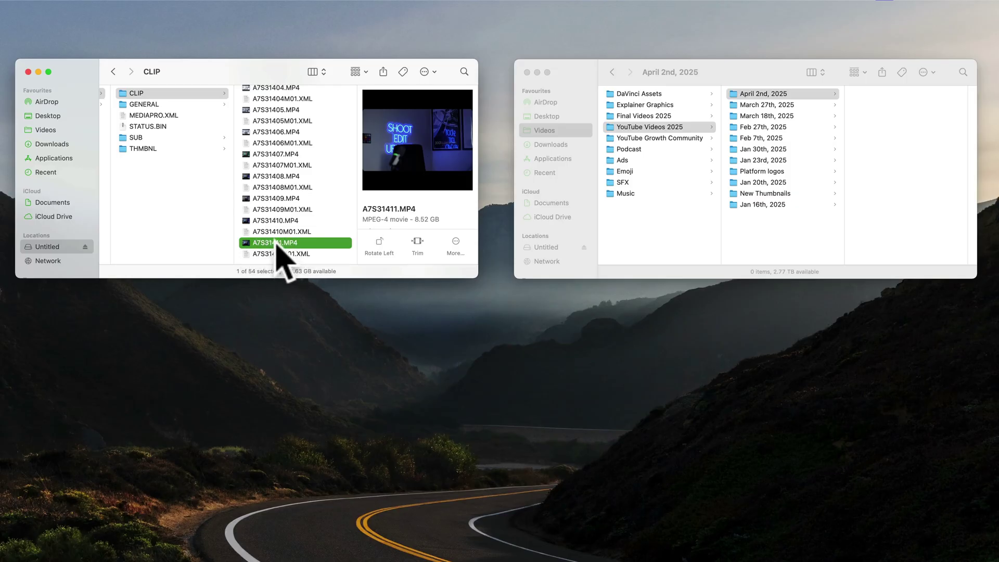
pyautogui.moveTo(270, 241); pyautogui.dragTo(887, 116)
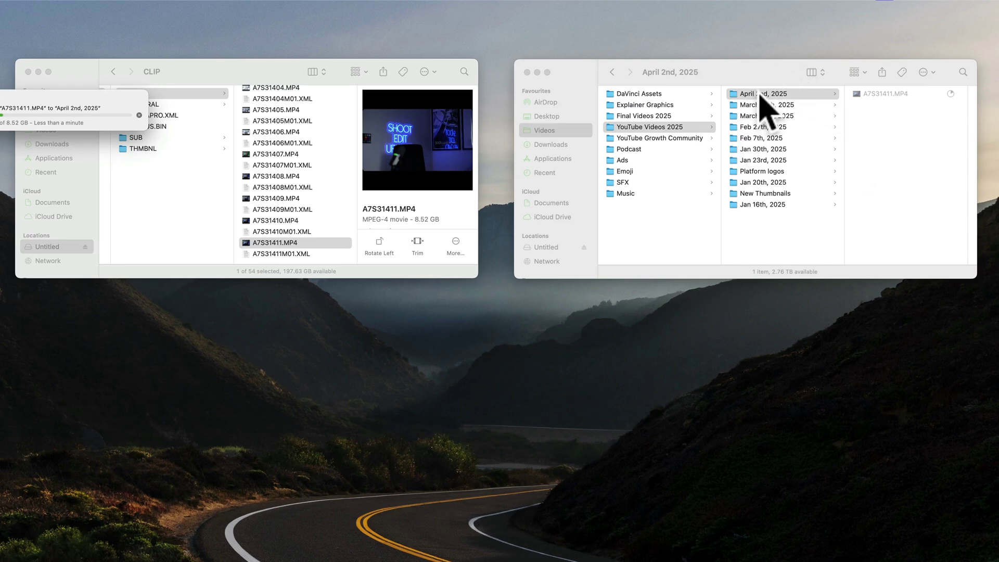
pyautogui.click(763, 95)
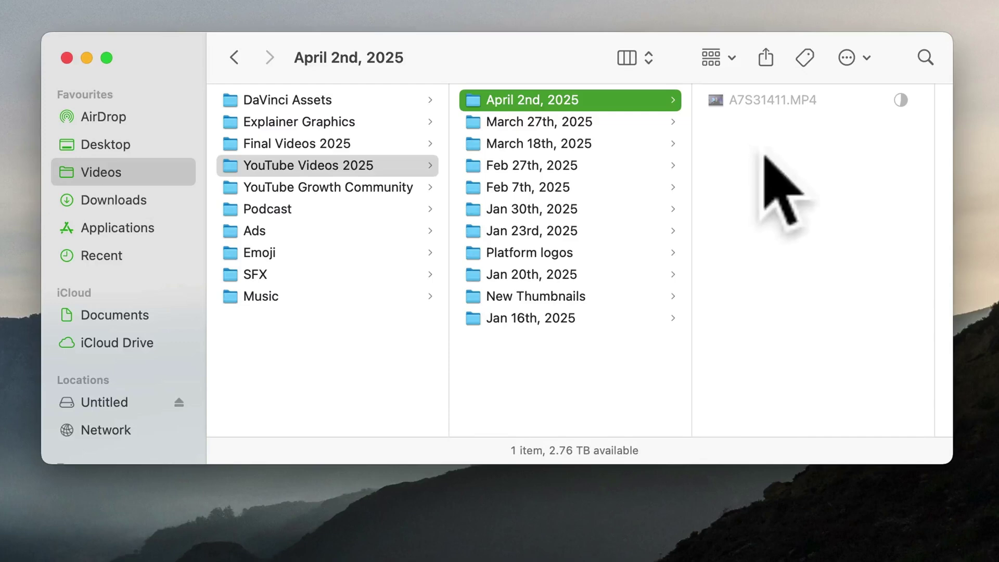
# Create two subfolders named B roll and Images inside the April 2nd, 2025 folder
pyautogui.rightClick(881, 119)
pyautogui.click(786, 163)
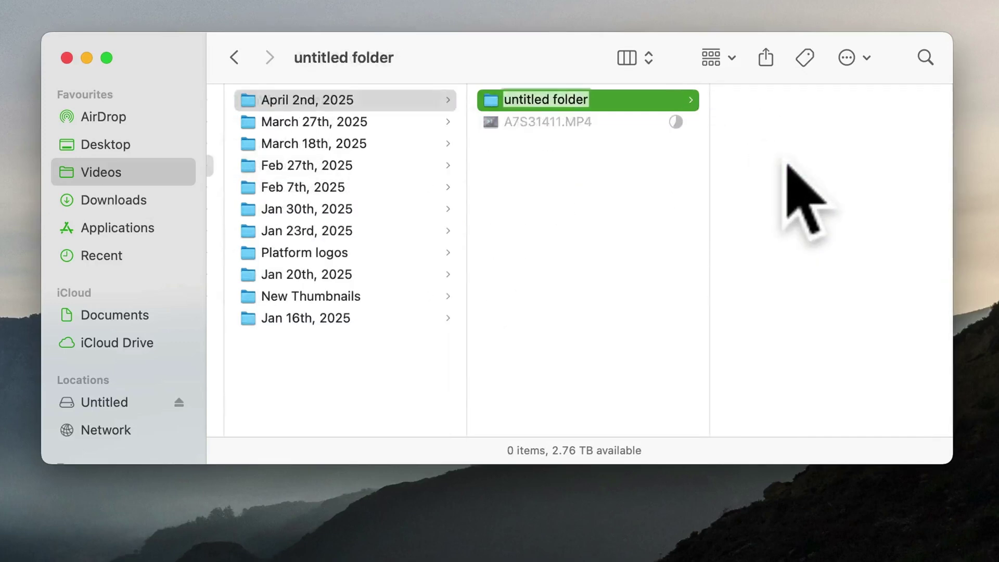
pyautogui.write('B roll')
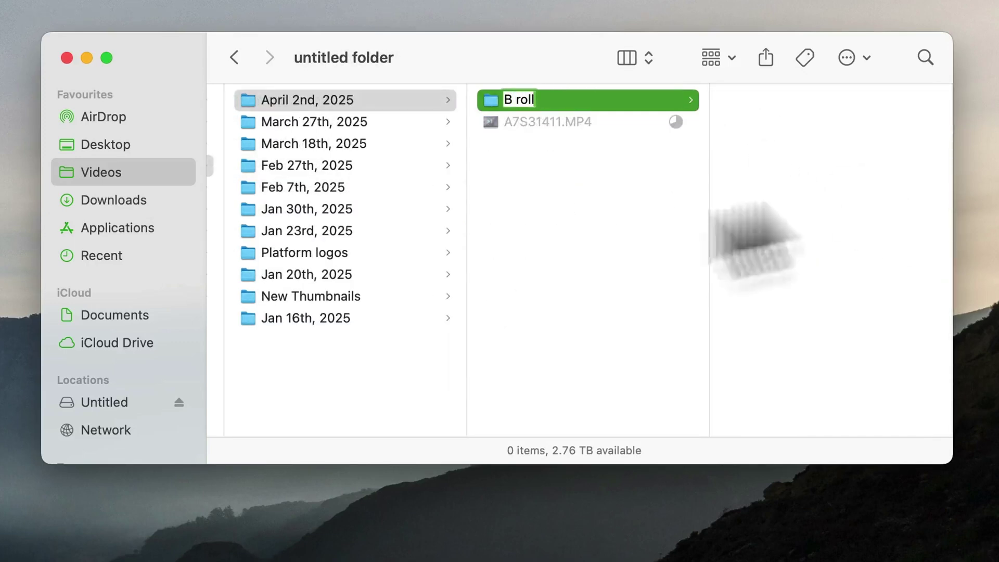
pyautogui.click(541, 223)
pyautogui.rightClick(517, 180)
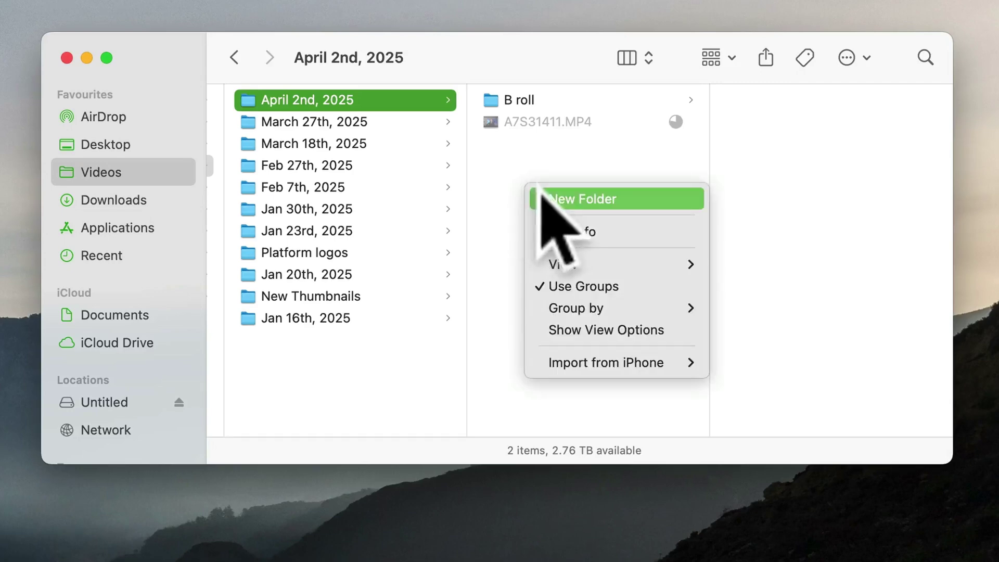
pyautogui.click(540, 197)
pyautogui.write('Images')
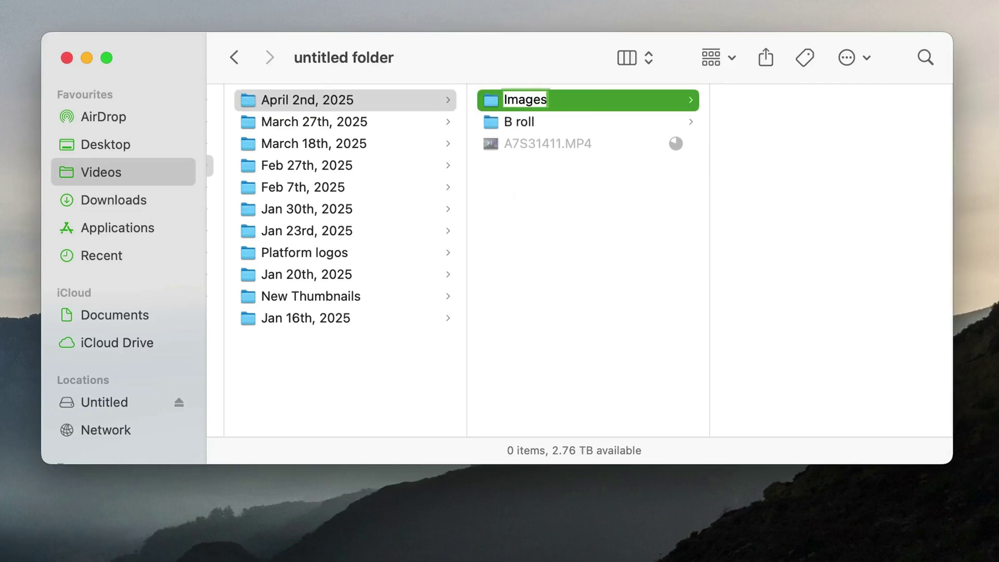
pyautogui.click(505, 291)
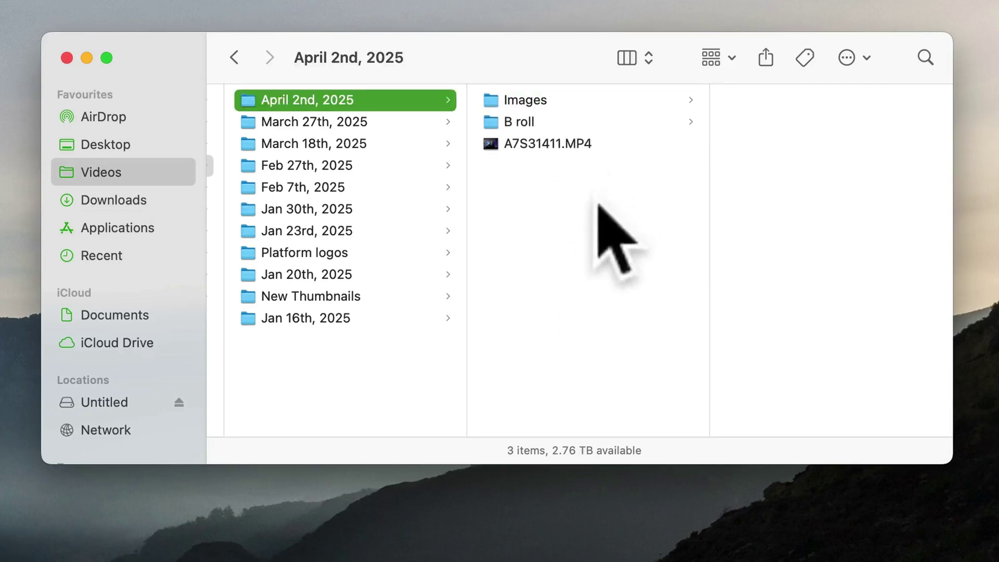
# Delete the Images and B roll subfolders from the April 2nd, 2025 folder
pyautogui.click(550, 100)
pyautogui.press('super+BackSpace')
pyautogui.press('super+BackSpace')
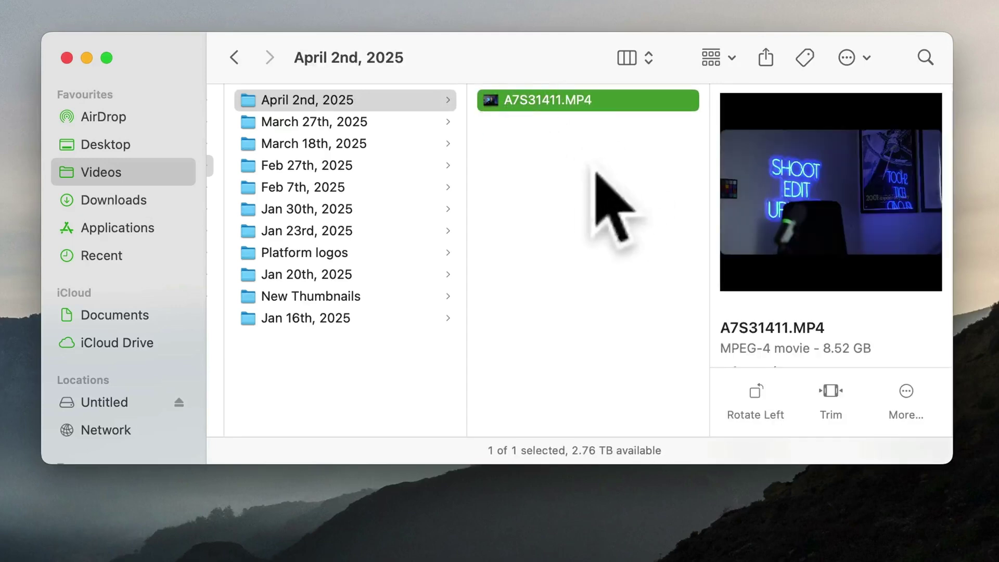
pyautogui.click(342, 123)
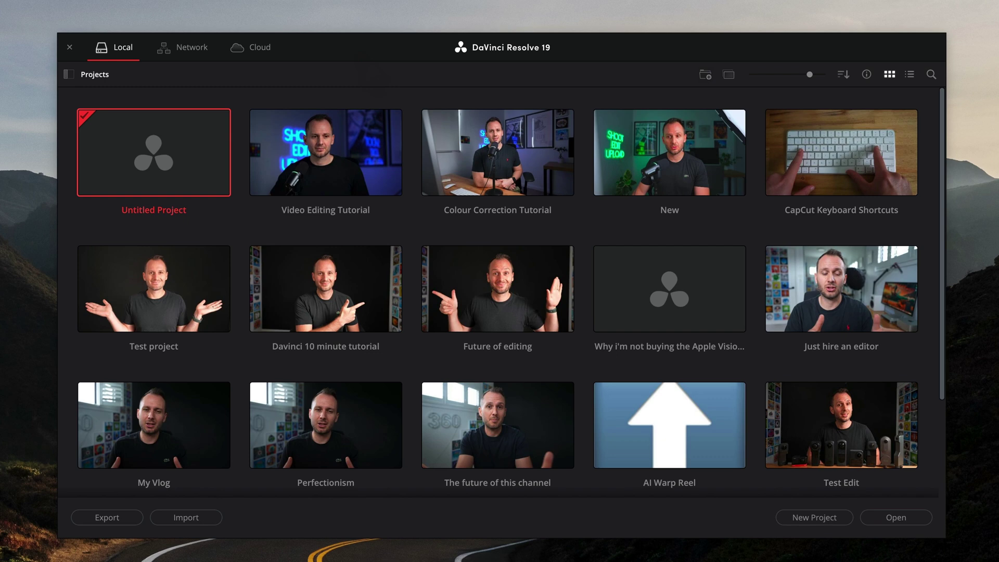
# In DaVinci Resolve, create a new project named Video editing for beginners and go to its Edit page
pyautogui.click(812, 517)
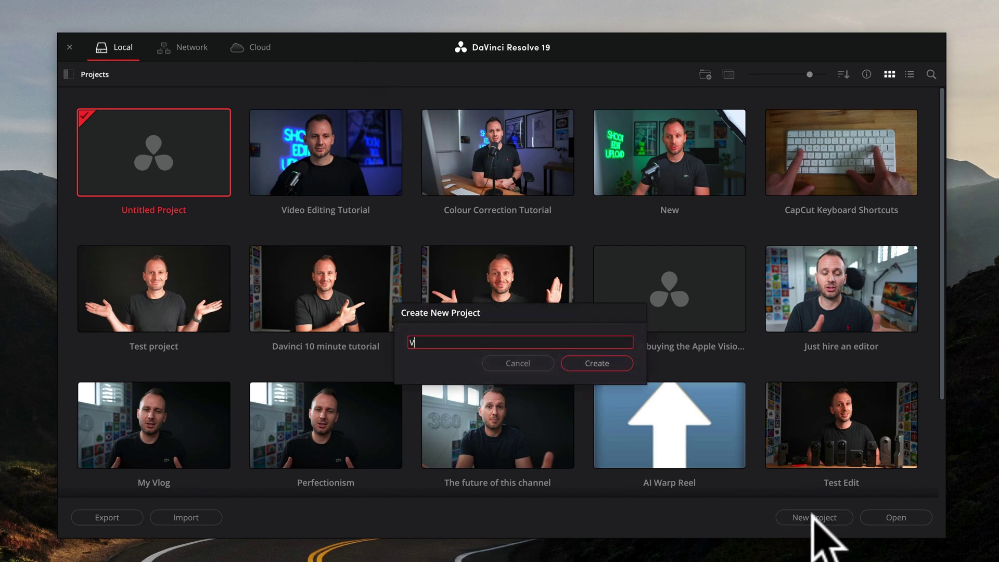
pyautogui.click(612, 364)
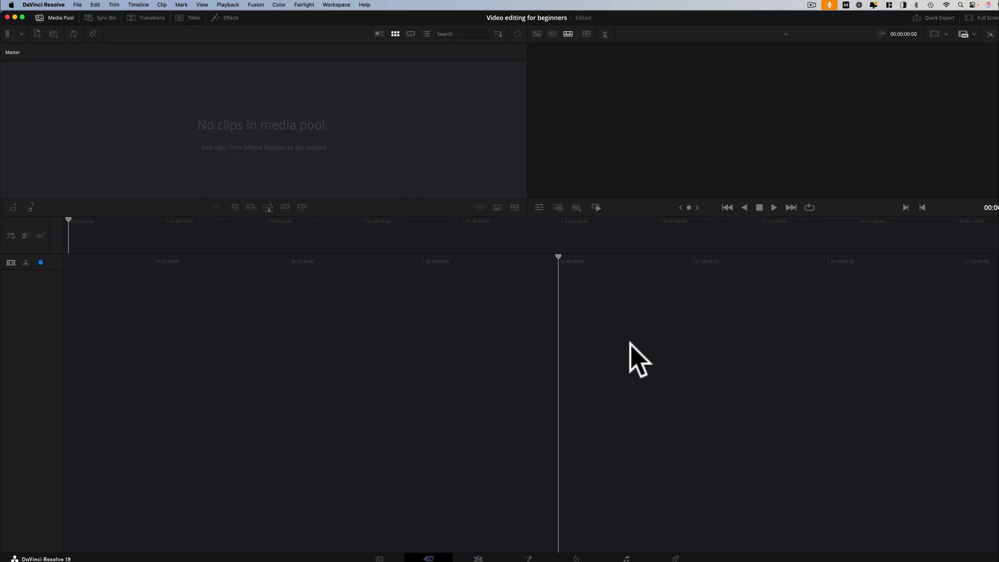
pyautogui.click(380, 551)
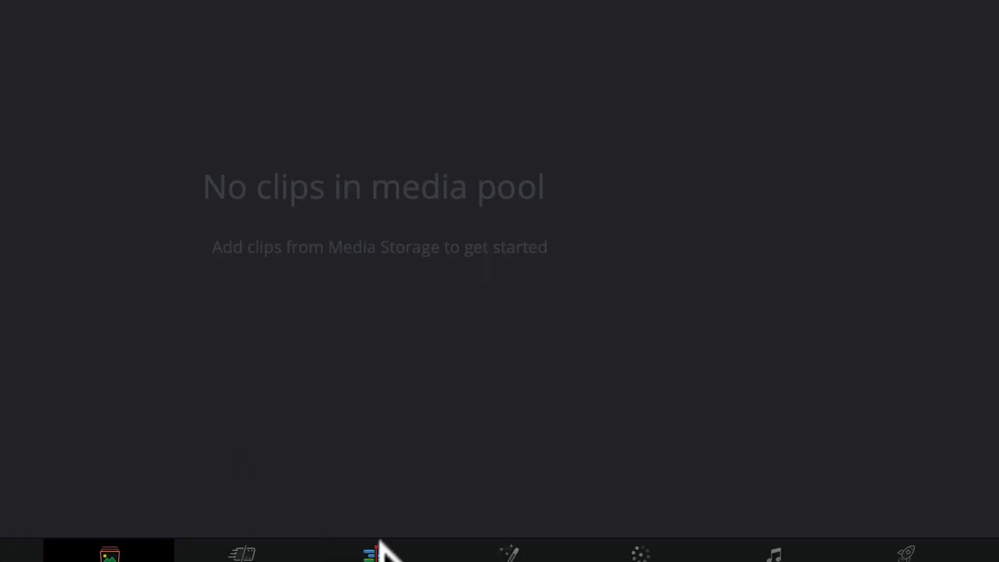
pyautogui.click(376, 552)
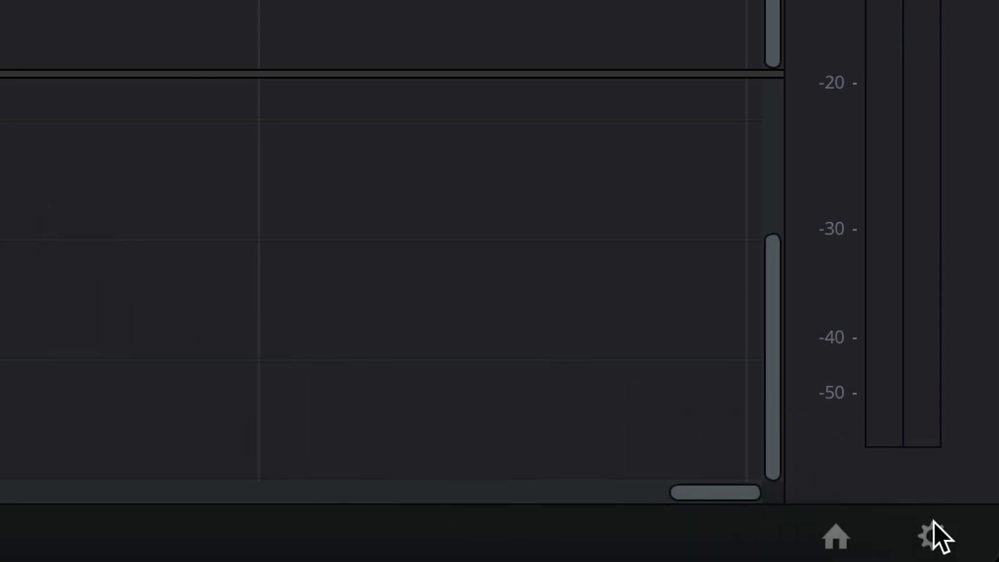
# Open the project settings and try the 3840 x 2160 Ultra HD timeline resolution before returning to 1920 x 1080 HD
pyautogui.click(933, 522)
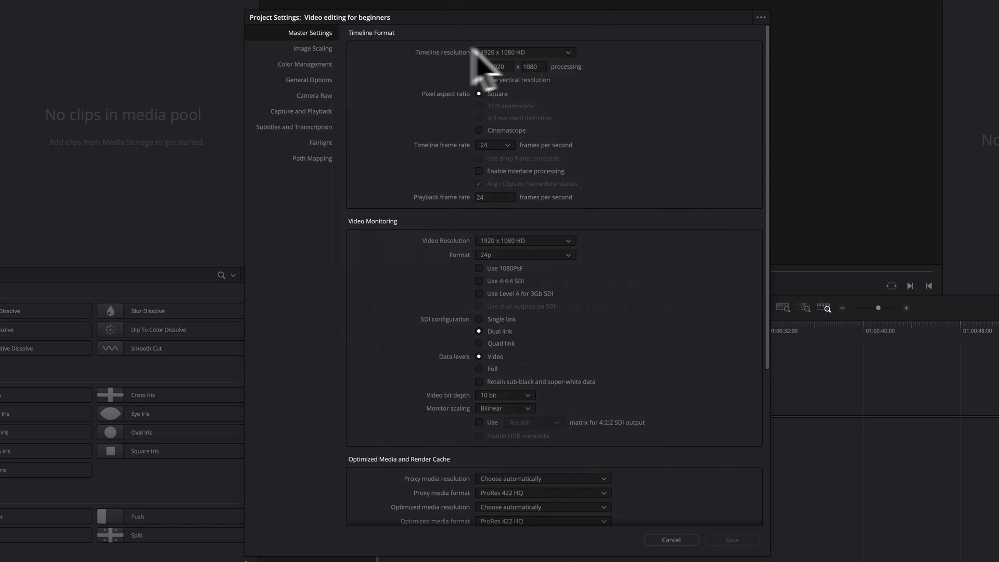
pyautogui.click(562, 49)
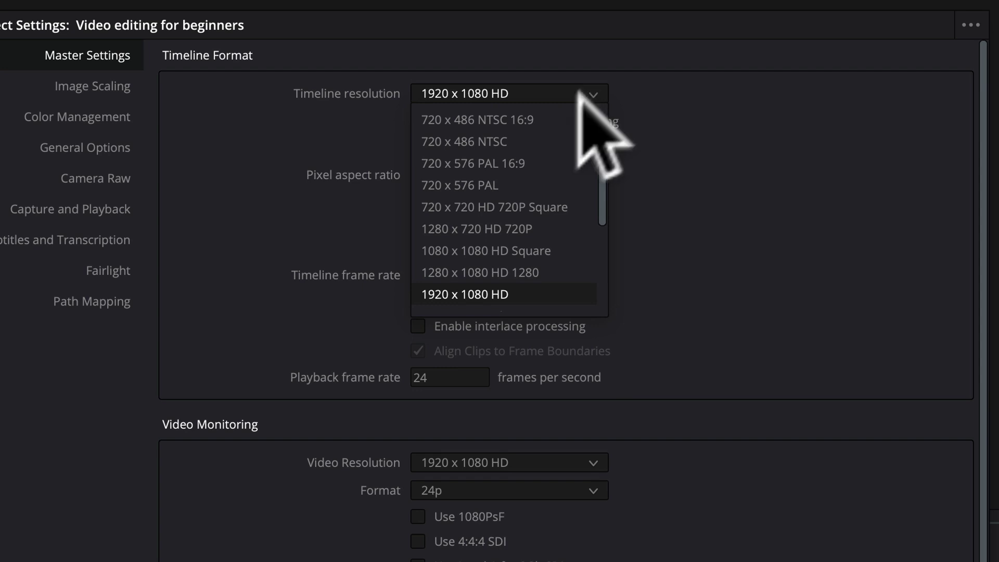
pyautogui.scroll(-2, 541, 163)
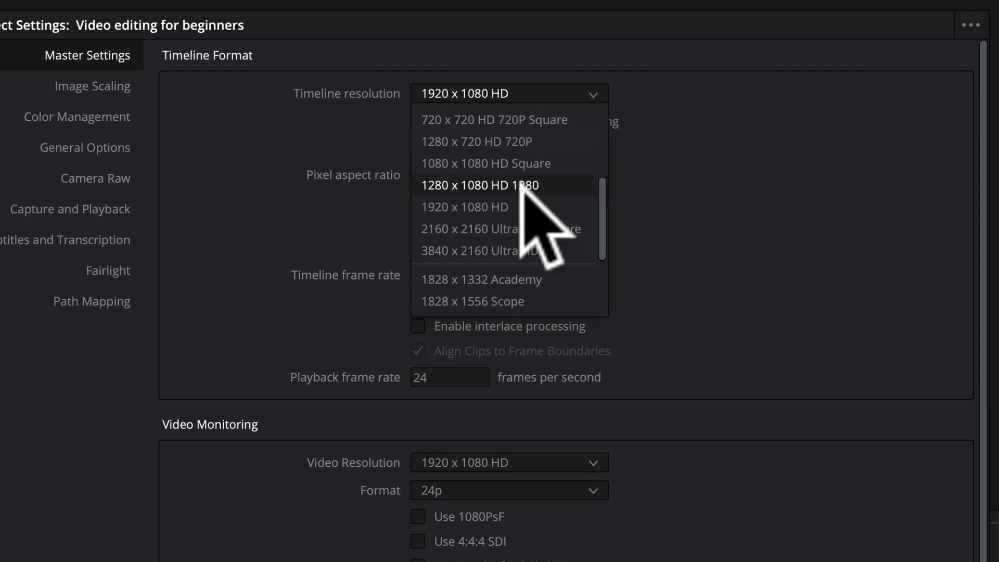
pyautogui.click(492, 247)
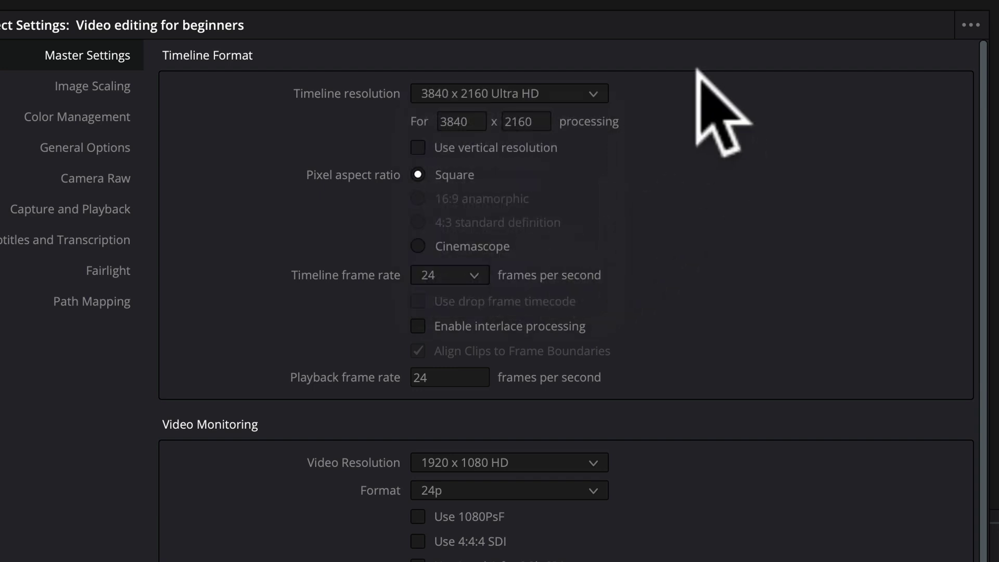
pyautogui.click(580, 89)
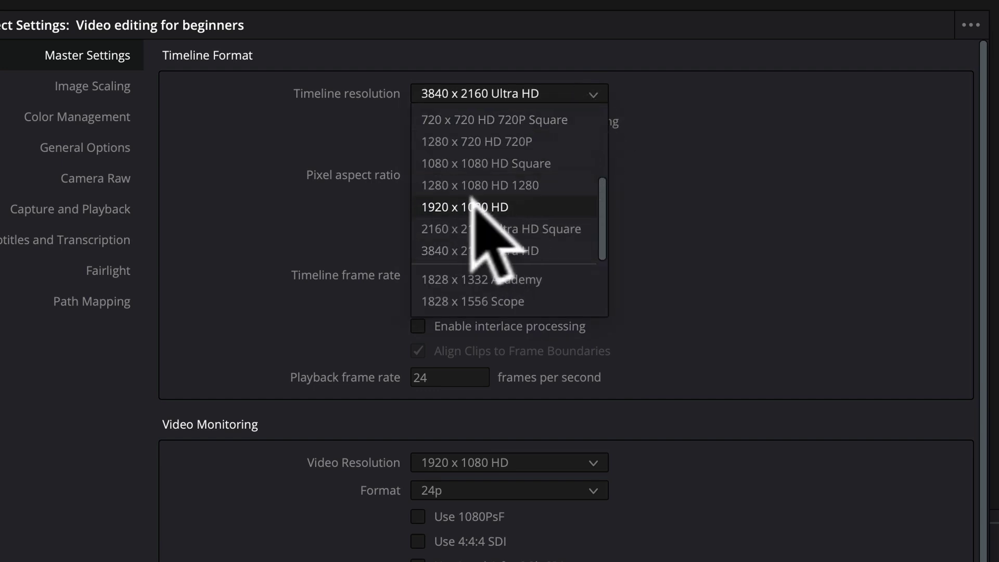
pyautogui.click(456, 207)
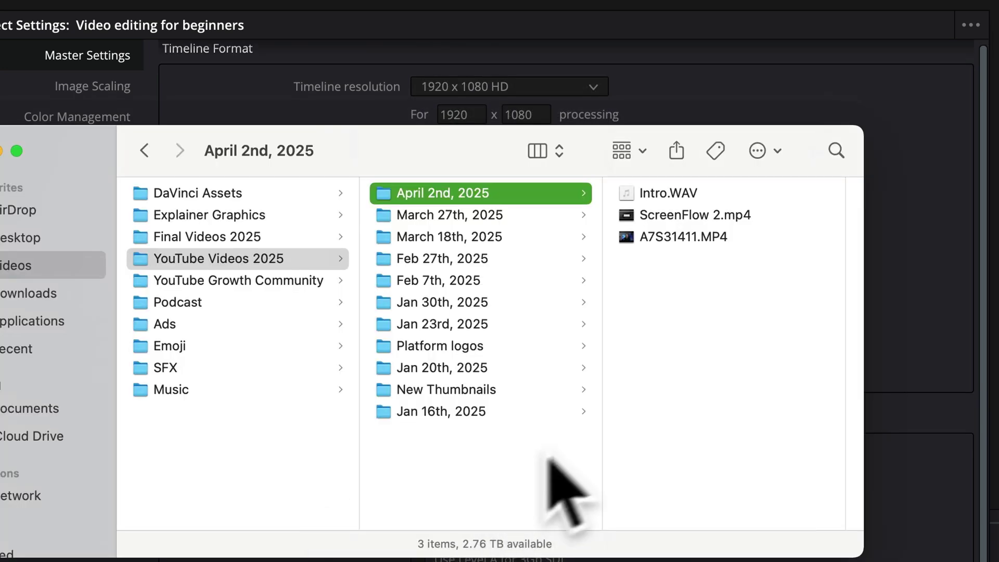
# Check the dimensions of A7S31411.MP4 in Finder and set the project's timeline resolution to 3840 x 2160 Ultra HD
pyautogui.click(671, 235)
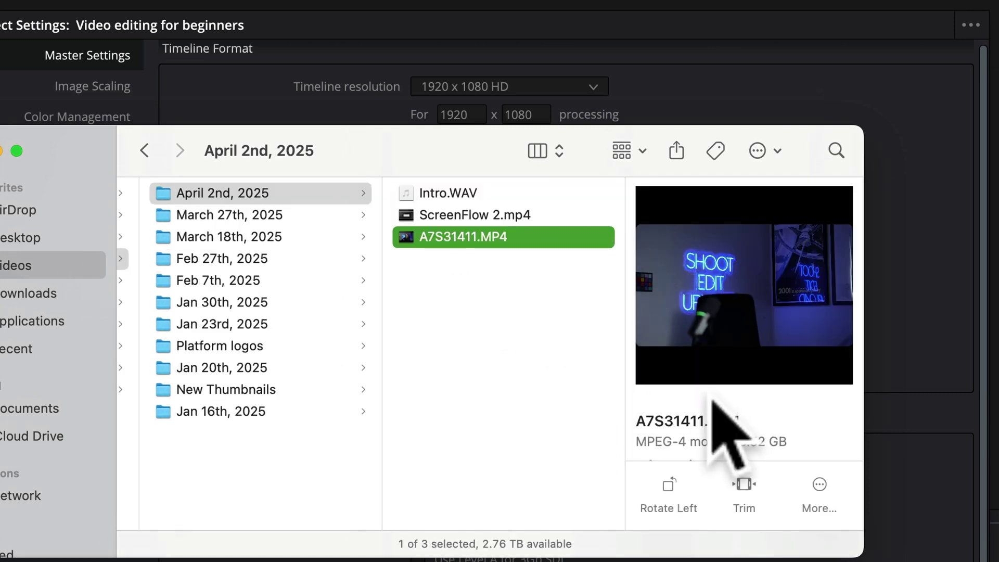
pyautogui.scroll(-2, 708, 396)
pyautogui.scroll(-3, 705, 411)
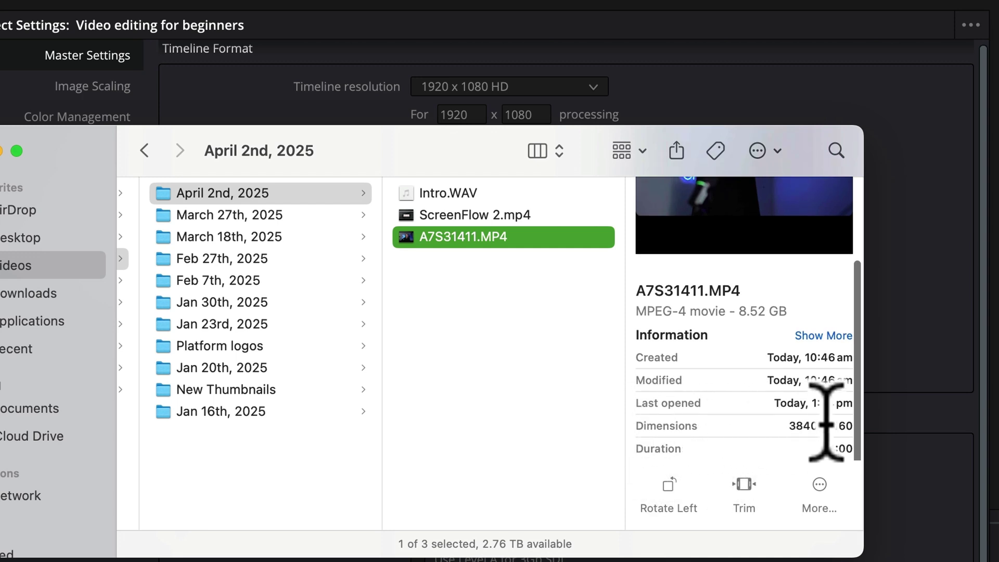
pyautogui.click(937, 302)
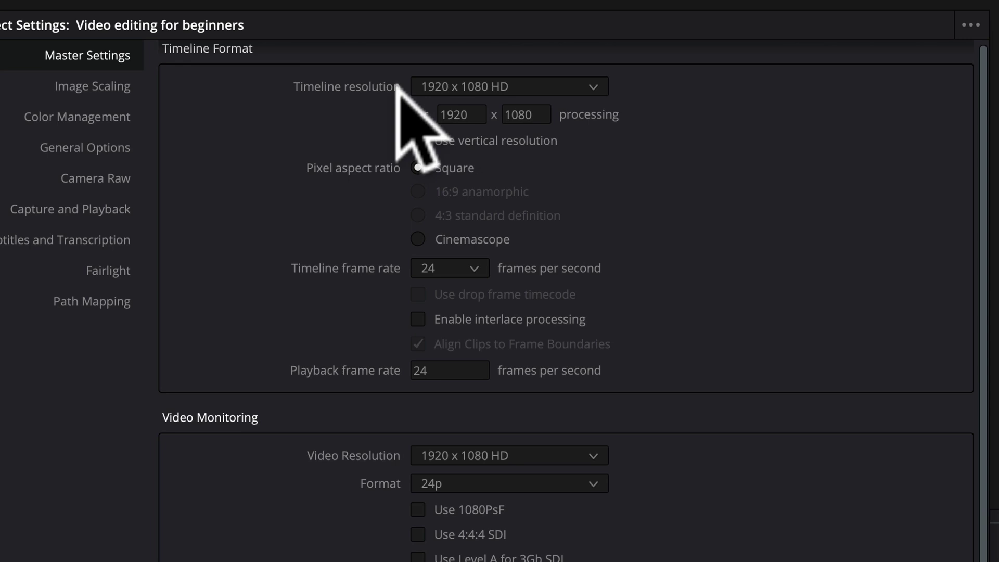
pyautogui.click(464, 87)
pyautogui.click(499, 241)
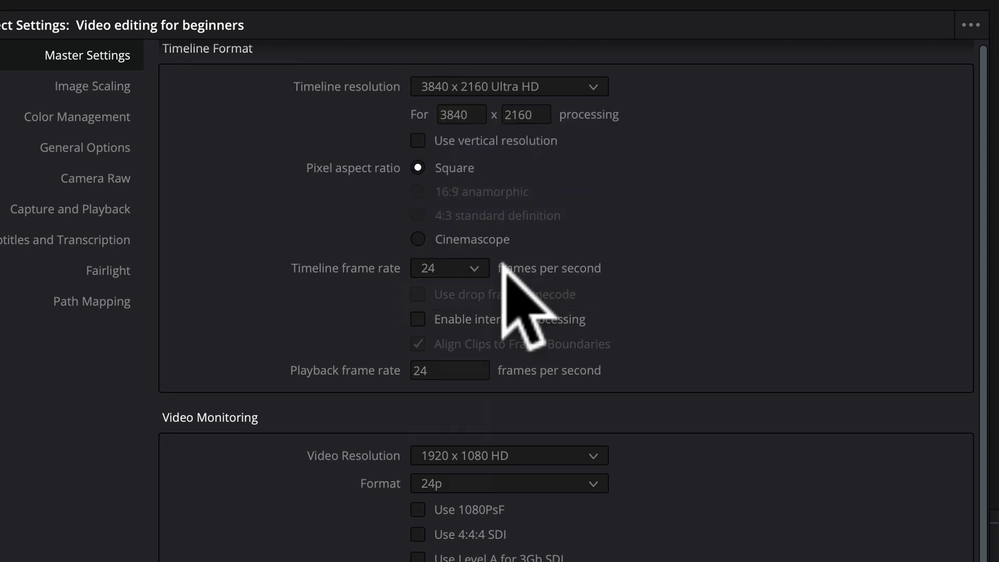
# Set the timeline frame rate to 50 frames per second
pyautogui.click(463, 264)
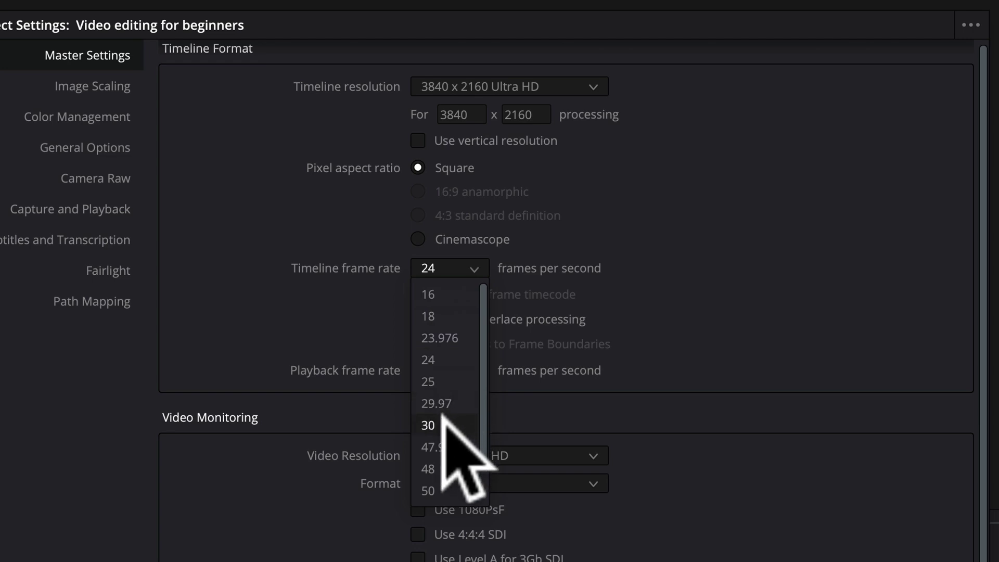
pyautogui.click(442, 489)
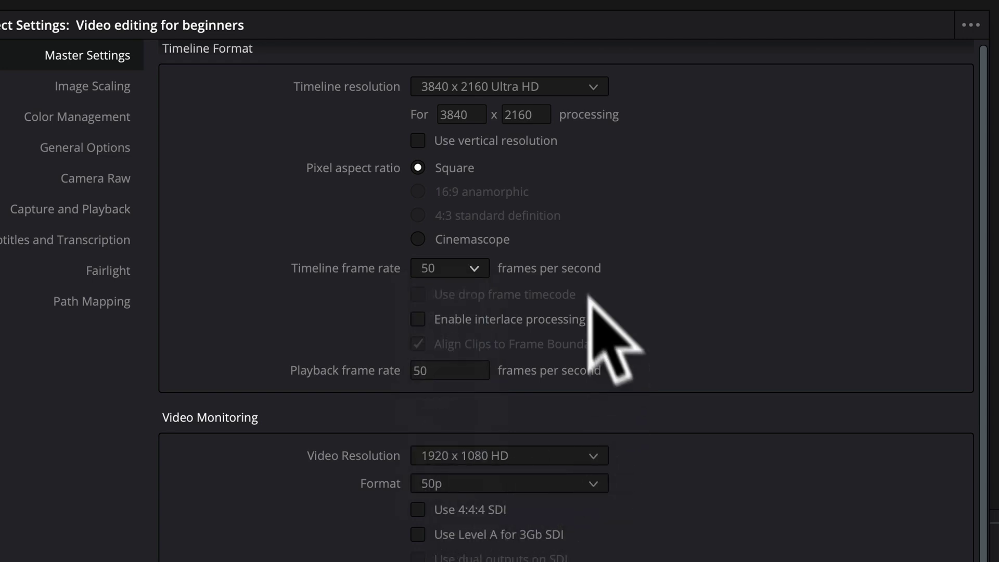
pyautogui.click(466, 262)
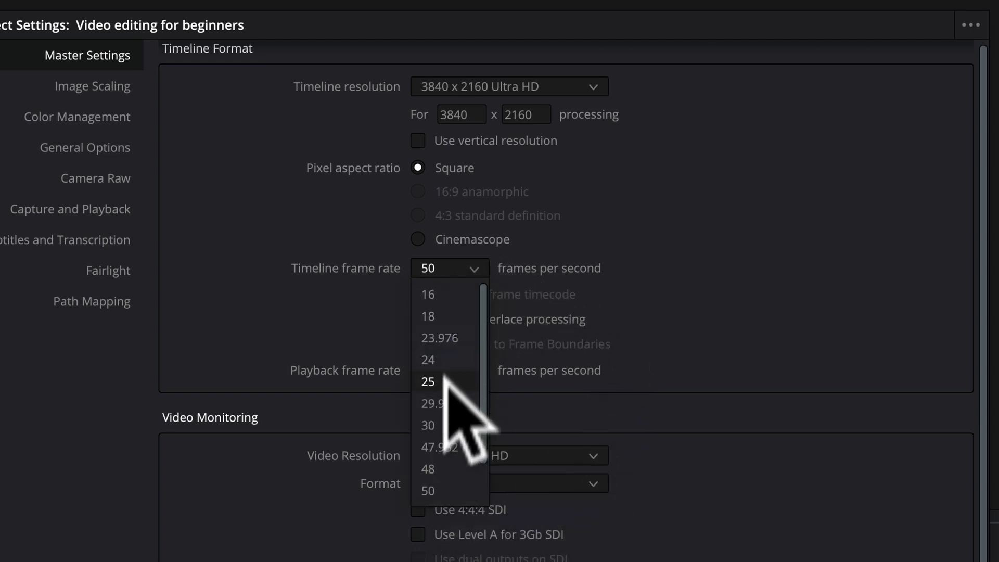
pyautogui.click(443, 423)
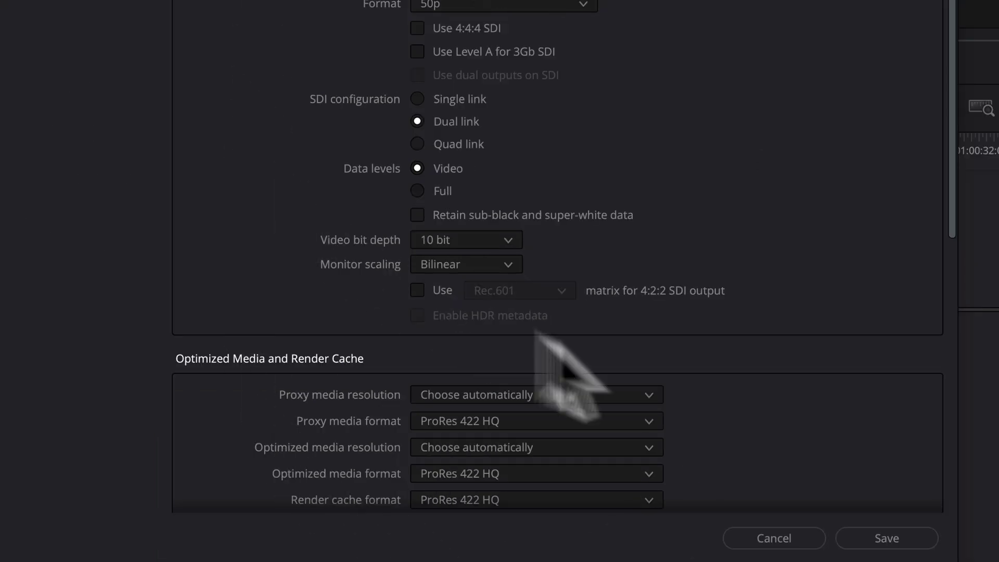
# Set the proxy media format to H.264 and save the project settings
pyautogui.scroll(-5, 718, 401)
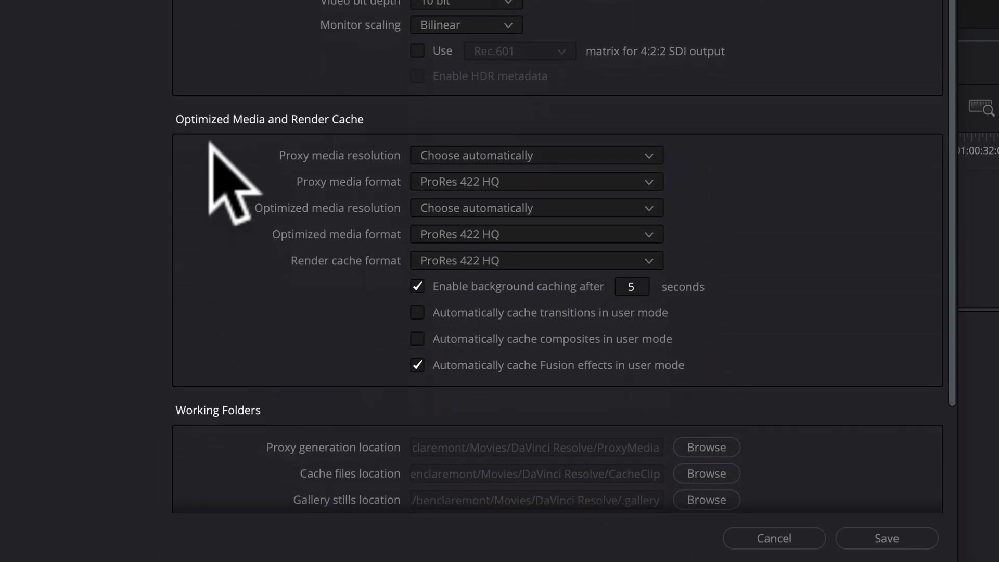
pyautogui.scroll(-1, 364, 120)
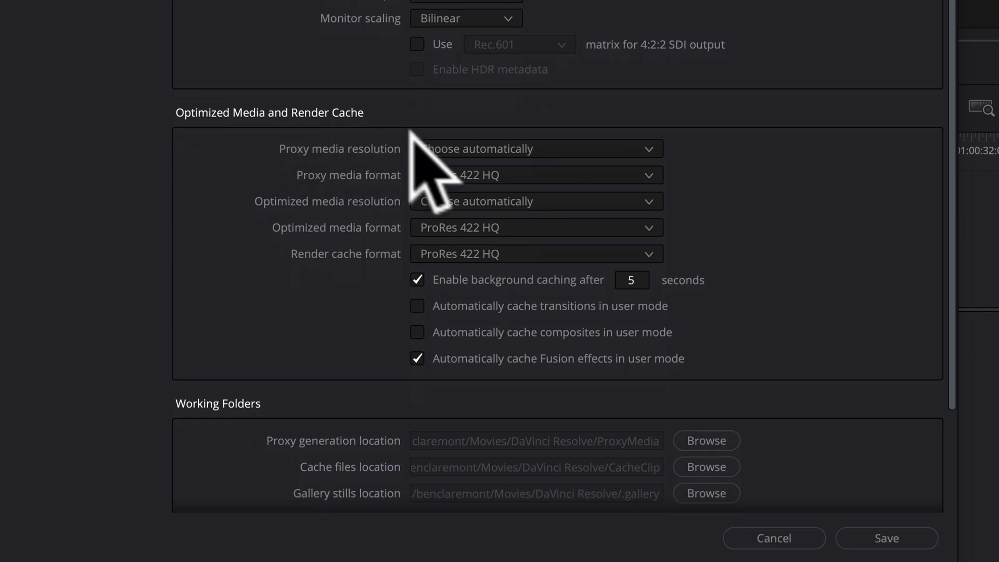
pyautogui.click(480, 172)
pyautogui.click(468, 199)
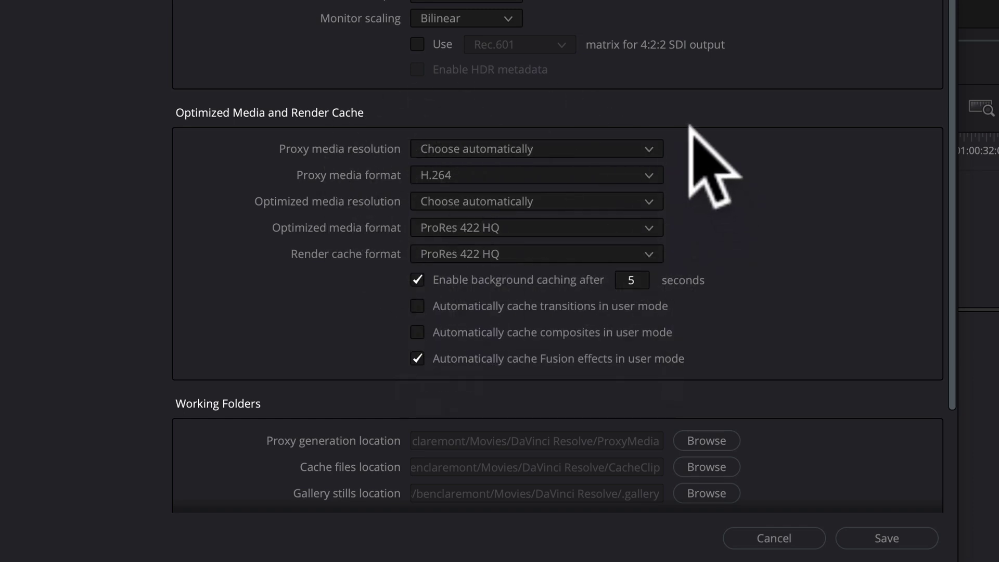
pyautogui.click(888, 531)
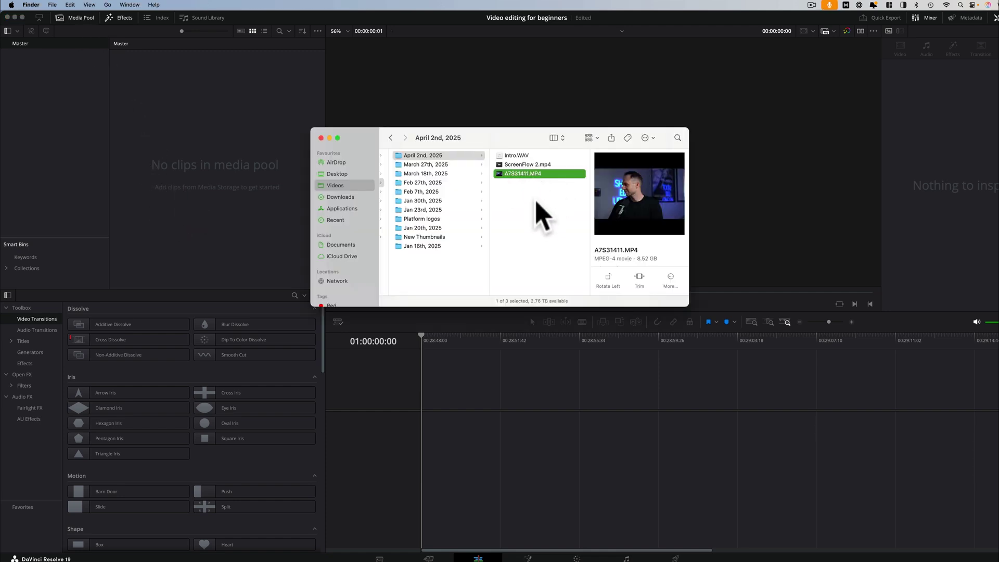
# Import Intro.WAV, ScreenFlow 2.mp4 and A7S31411.MP4 from the April 2nd, 2025 folder into the media pool
pyautogui.moveTo(539, 209); pyautogui.dragTo(509, 150)
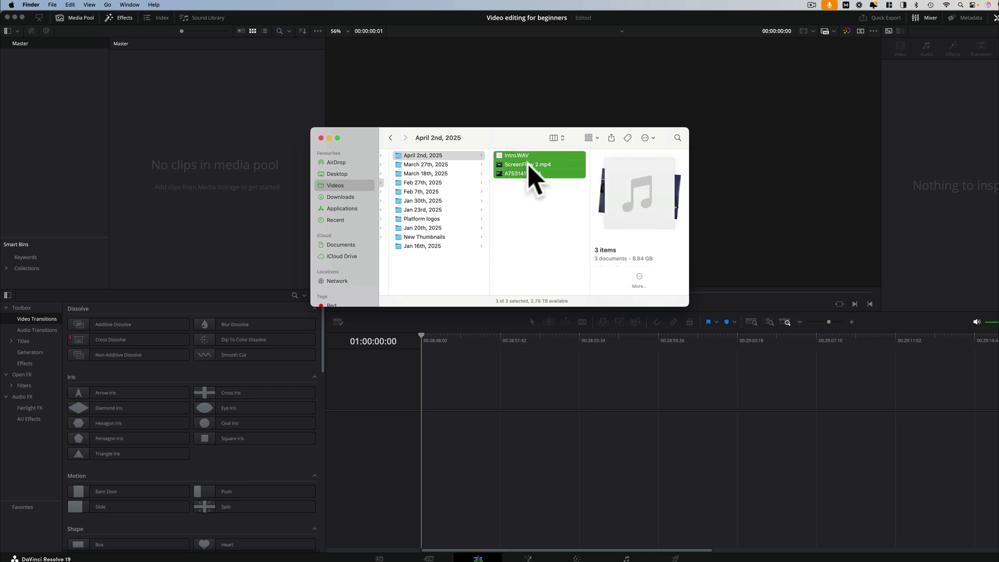
pyautogui.moveTo(325, 179); pyautogui.dragTo(216, 178)
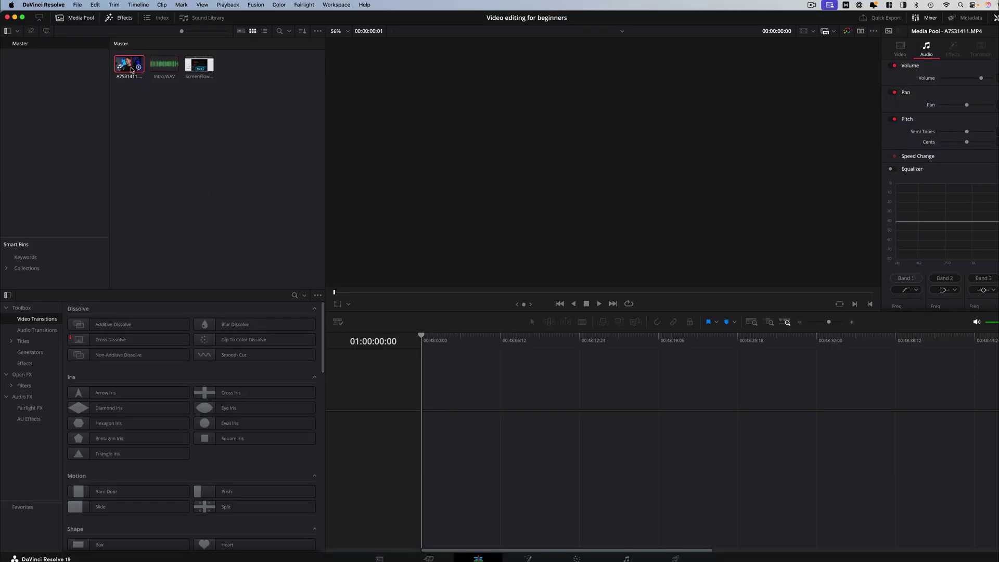
# Preview the A7S31411.MP4 clip from the media pool in the viewer, scrubbing through its beginning
pyautogui.doubleClick(131, 70)
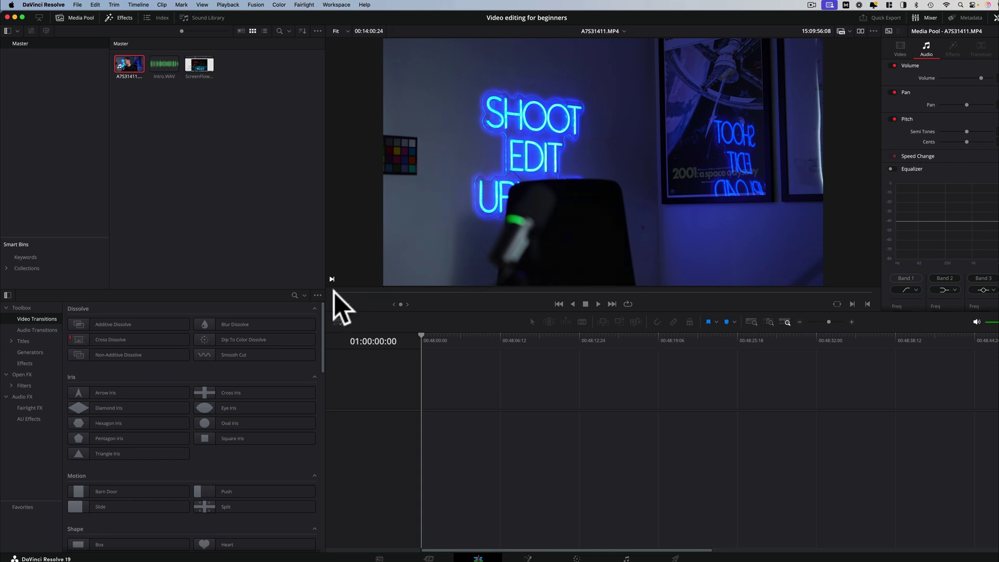
pyautogui.moveTo(333, 292); pyautogui.dragTo(453, 288)
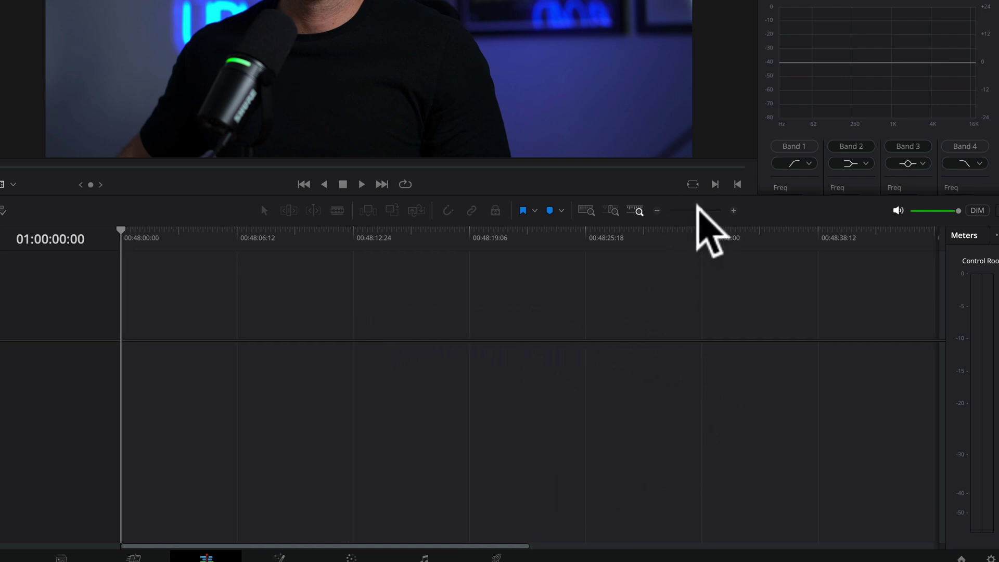
pyautogui.moveTo(697, 203)
pyautogui.mouseDown()
pyautogui.moveTo(663, 208)
pyautogui.moveTo(709, 208)
pyautogui.moveTo(687, 208)
pyautogui.mouseUp()
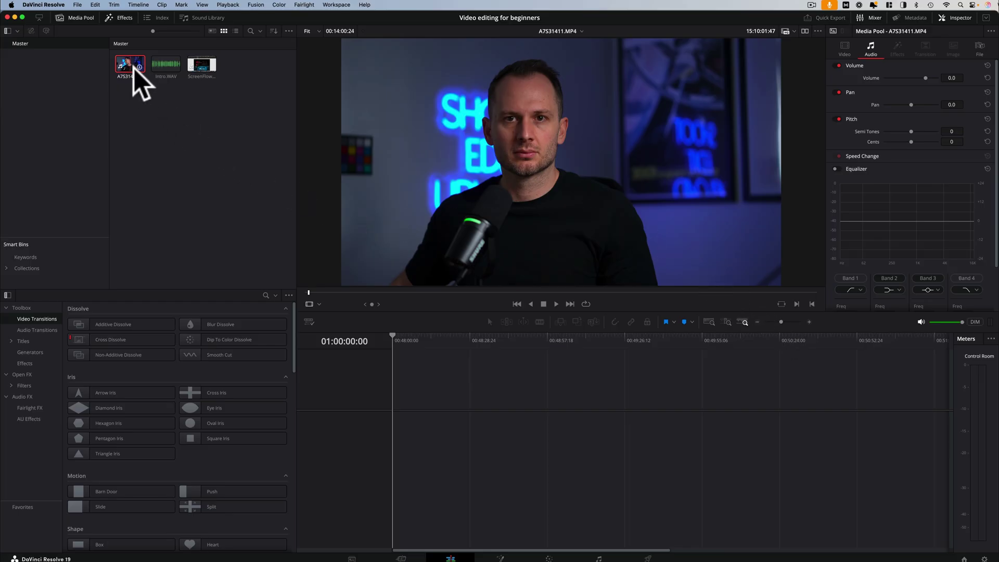
# Place A7S31411.MP4 from the media pool into the empty timeline area to create a new timeline, and deselect the clip
pyautogui.moveTo(339, 272); pyautogui.dragTo(411, 428)
pyautogui.moveTo(395, 265)
pyautogui.mouseDown()
pyautogui.moveTo(564, 266)
pyautogui.moveTo(295, 271)
pyautogui.moveTo(379, 265)
pyautogui.moveTo(404, 274)
pyautogui.mouseUp()
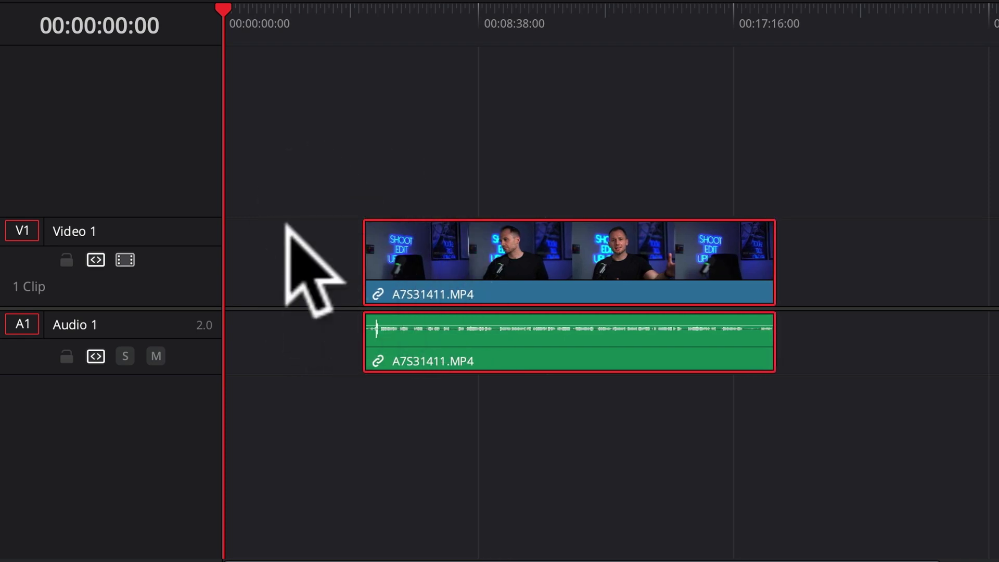
pyautogui.click(386, 168)
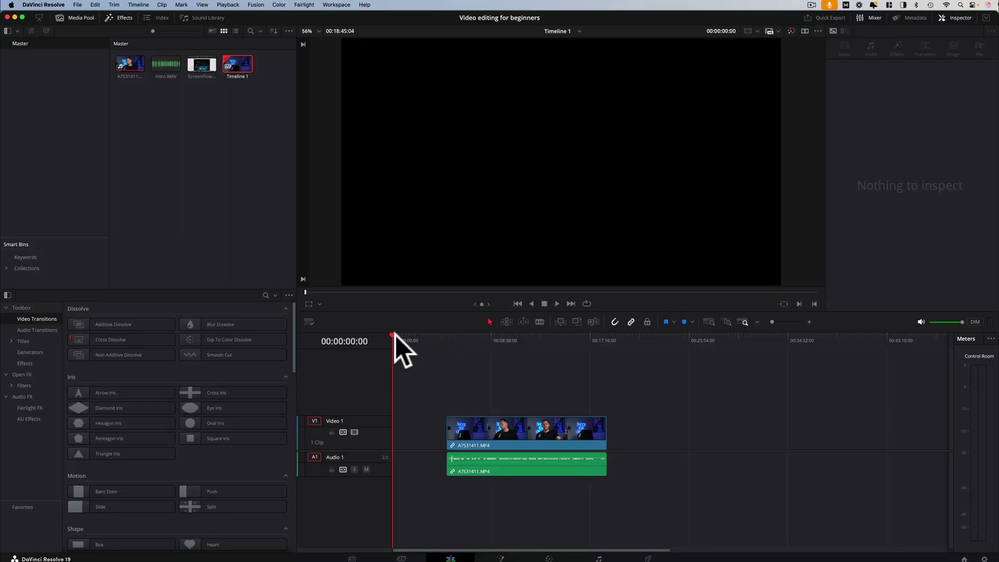
# Move the playhead to about 00:10:03 on the timeline, play the footage briefly and stop playback
pyautogui.moveTo(434, 336); pyautogui.dragTo(507, 350)
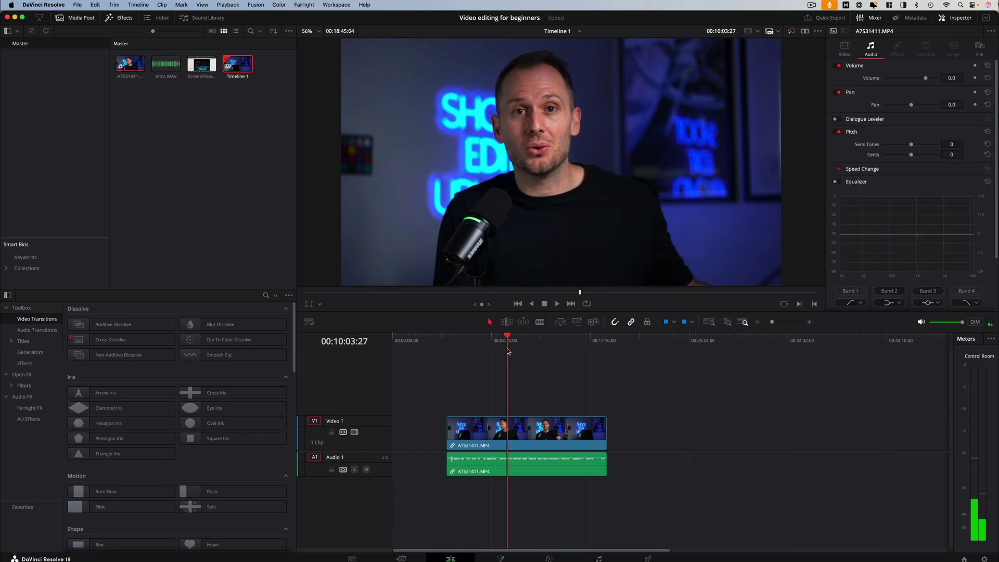
pyautogui.press('space')
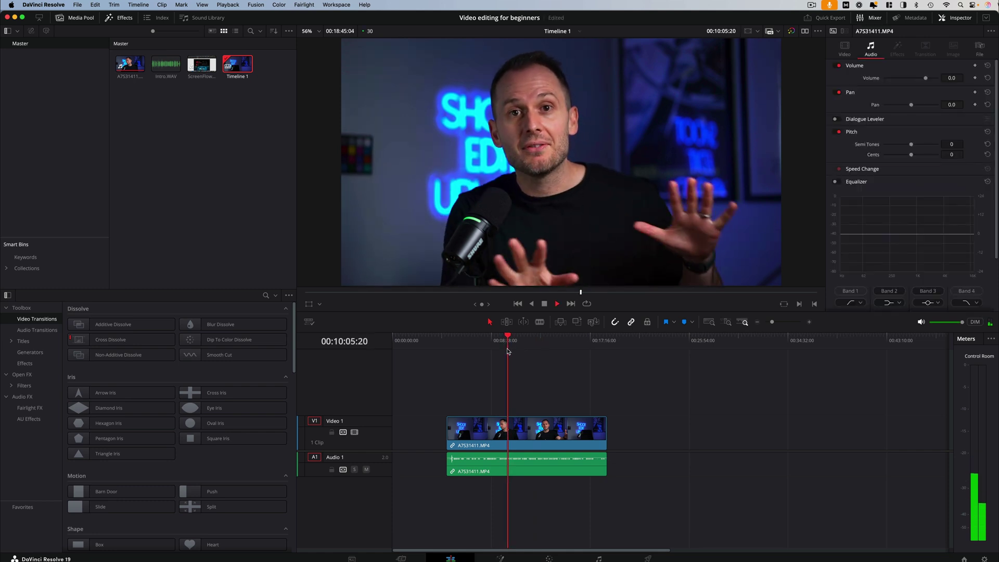
pyautogui.press('space')
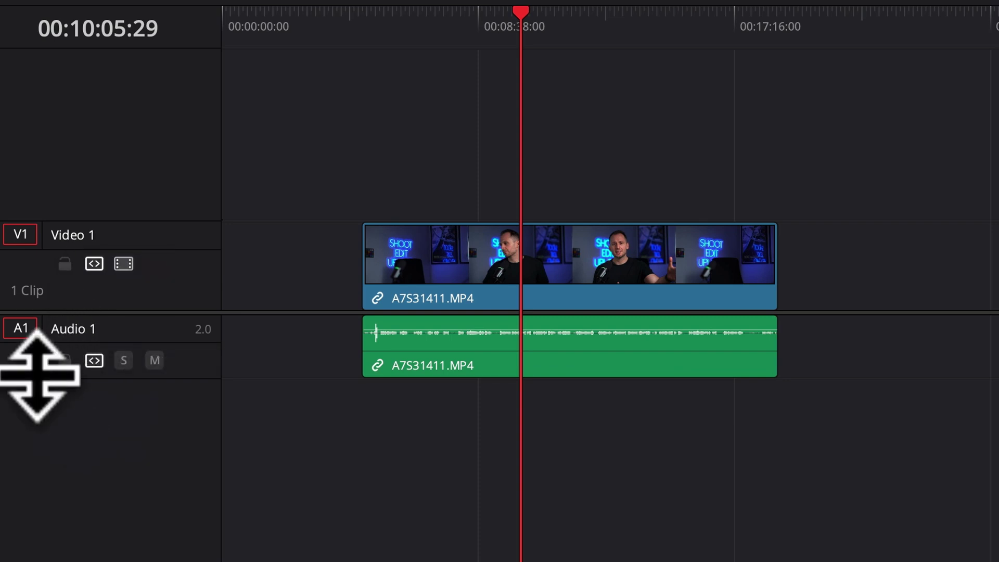
# Increase the height of the Audio 1 track and reduce the height of the Video 1 track
pyautogui.moveTo(38, 376); pyautogui.dragTo(36, 447)
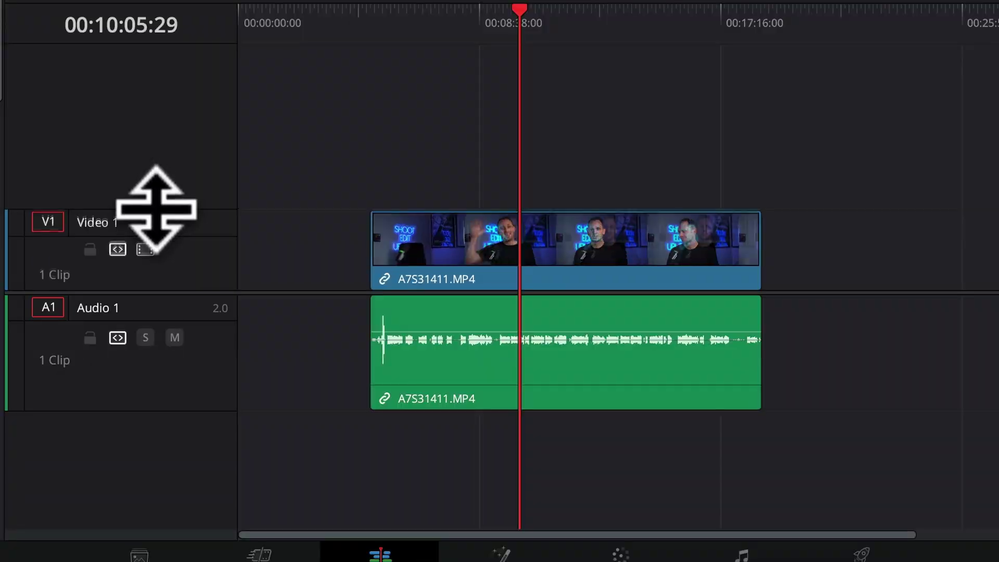
pyautogui.moveTo(156, 212); pyautogui.dragTo(151, 236)
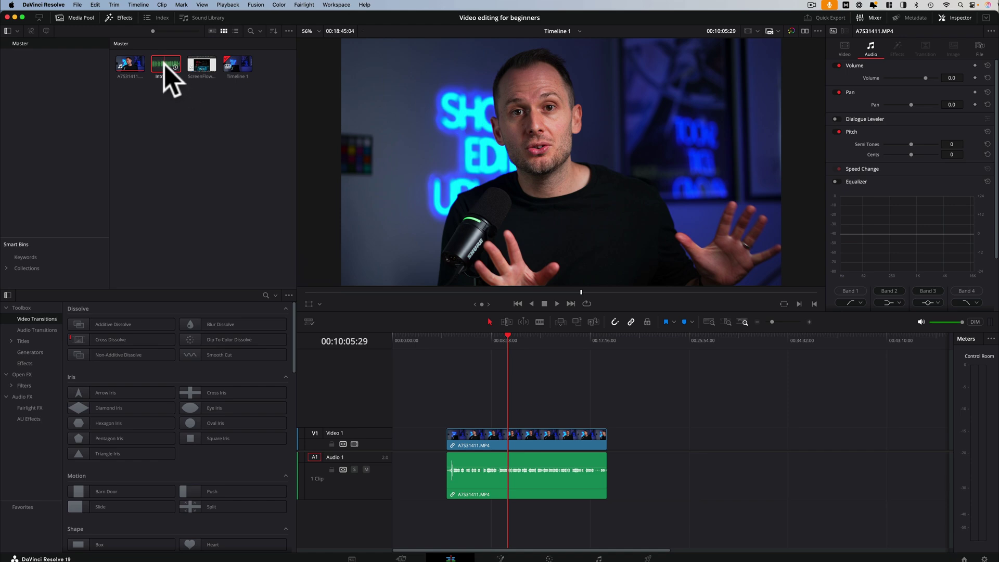
# Add Intro.WAV on a second audio track below the camera audio and auto-align all the timeline clips using Waveform
pyautogui.moveTo(202, 100); pyautogui.dragTo(440, 517)
pyautogui.moveTo(568, 385); pyautogui.dragTo(499, 503)
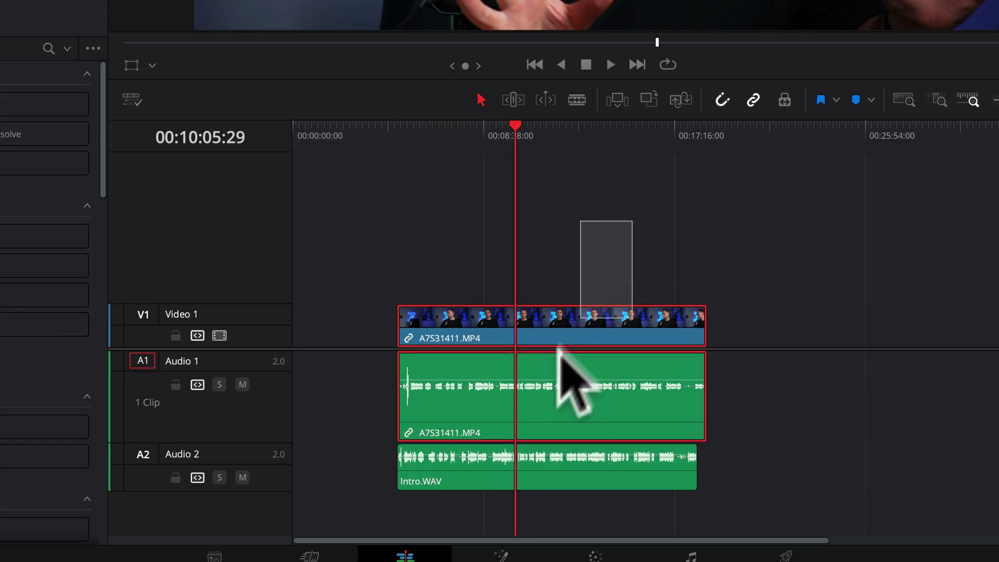
pyautogui.moveTo(494, 449); pyautogui.dragTo(485, 478)
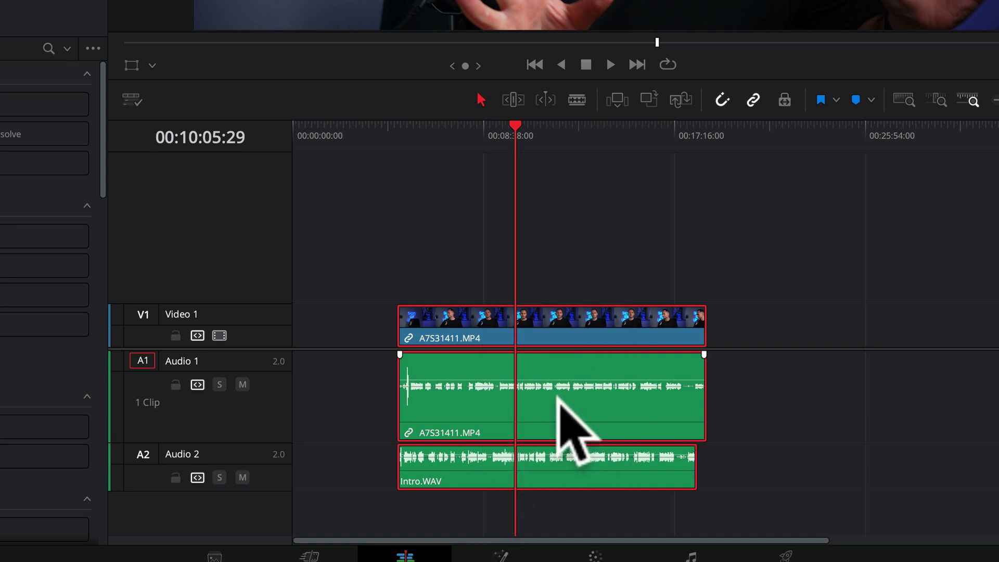
pyautogui.rightClick(558, 329)
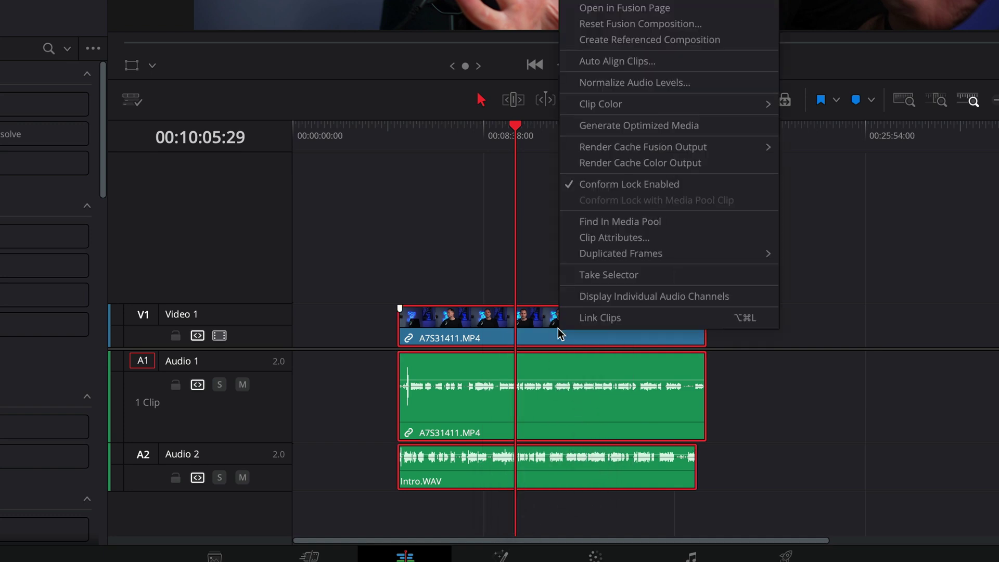
pyautogui.click(620, 61)
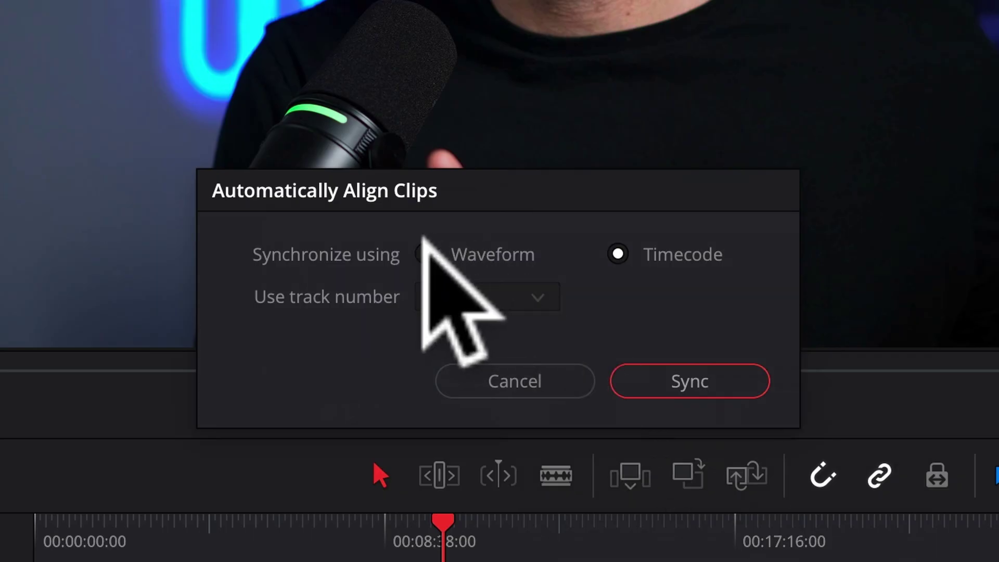
pyautogui.click(424, 254)
pyautogui.click(657, 369)
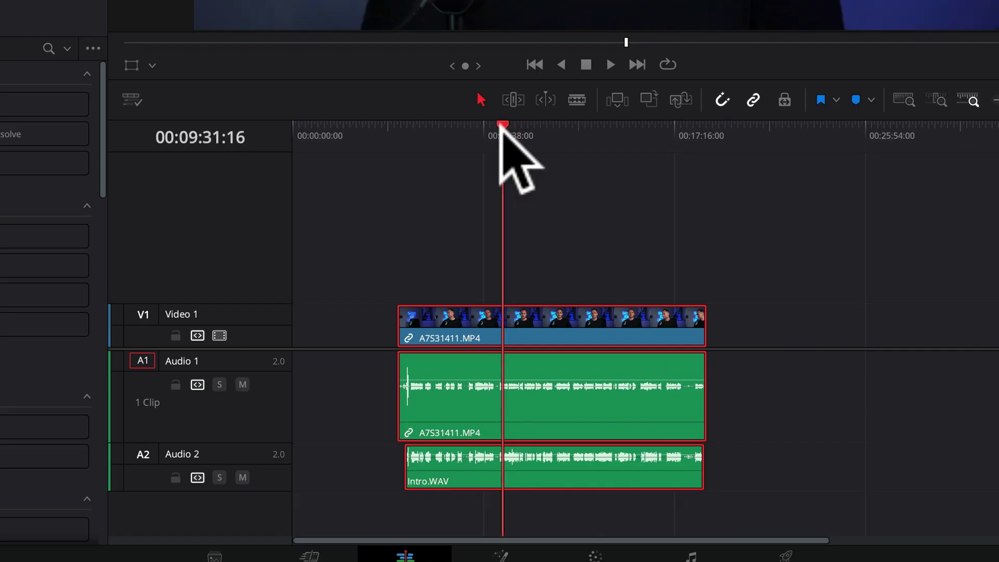
pyautogui.moveTo(501, 129); pyautogui.dragTo(507, 127)
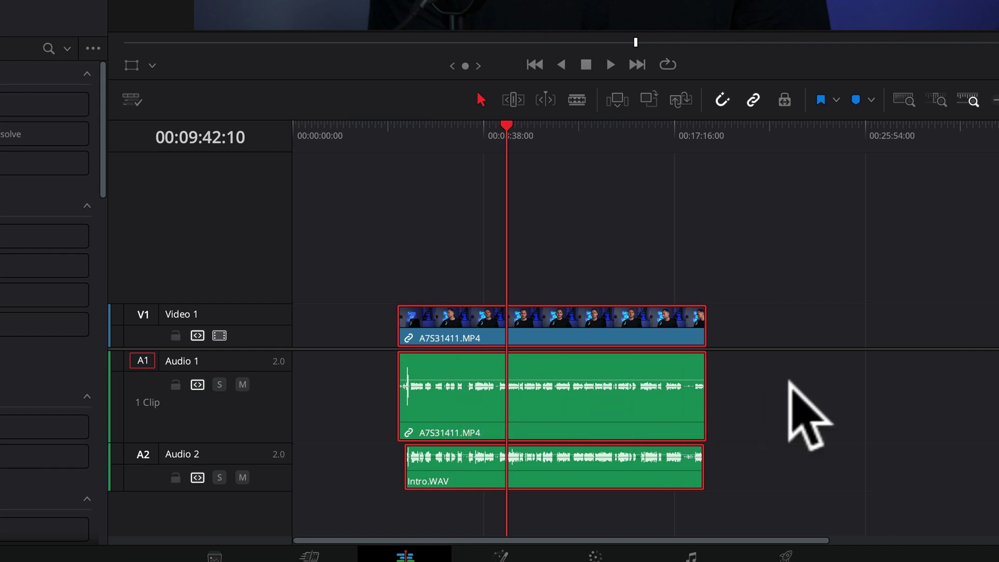
# With Linked Selection off, delete the camera audio of A7S31411.MP4 from Audio 1 and move Intro.WAV up to that track
pyautogui.click(468, 320)
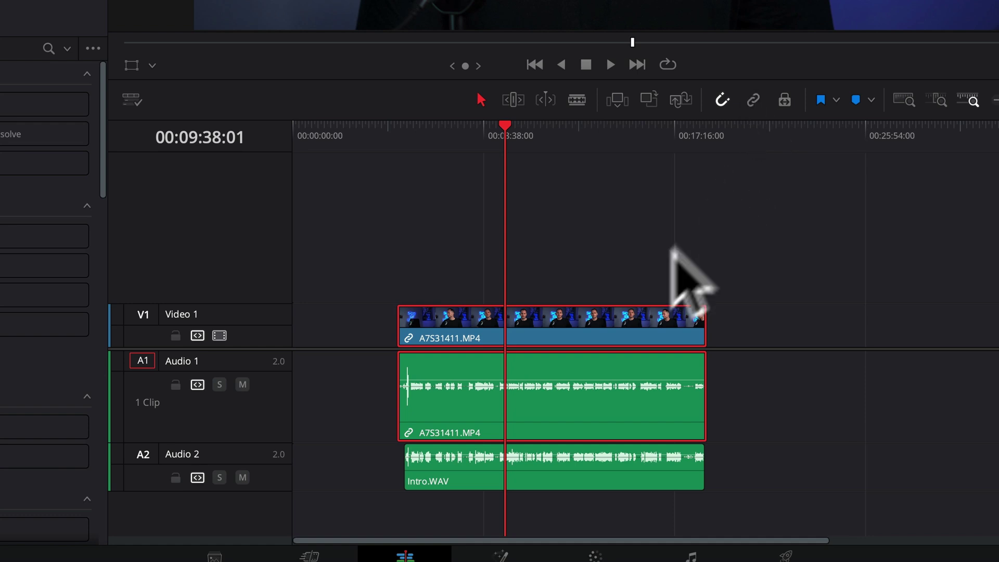
pyautogui.click(535, 281)
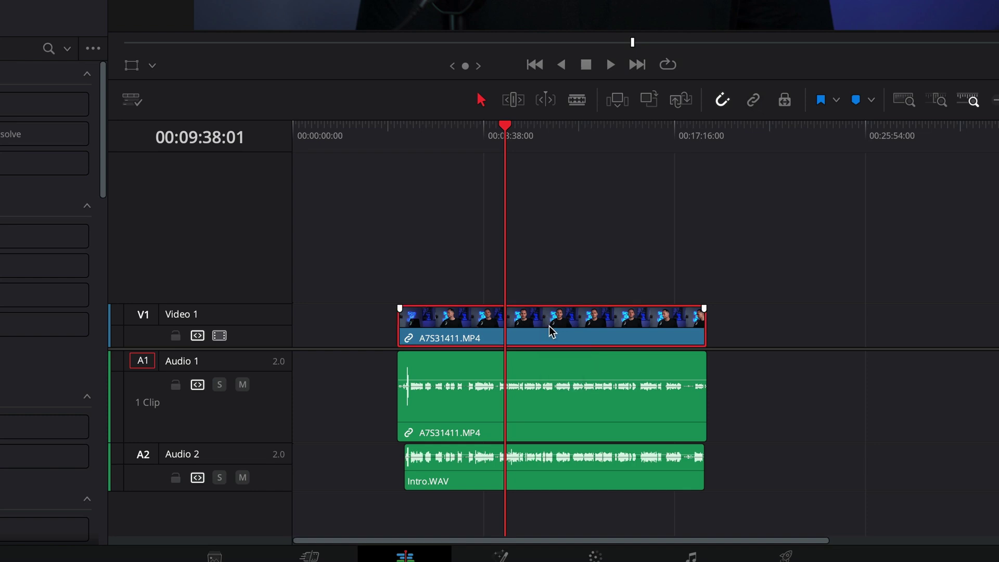
pyautogui.click(549, 366)
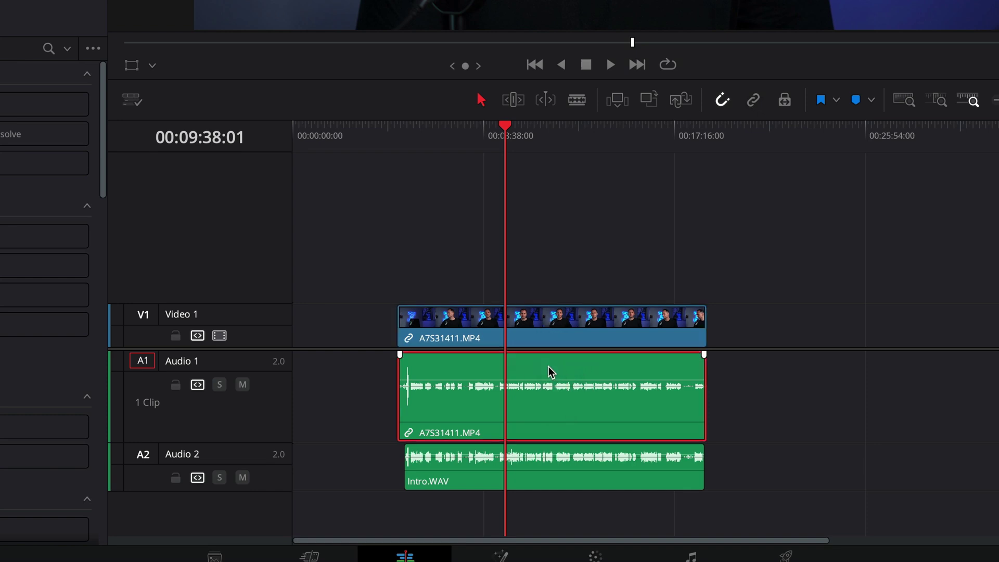
pyautogui.press('Delete')
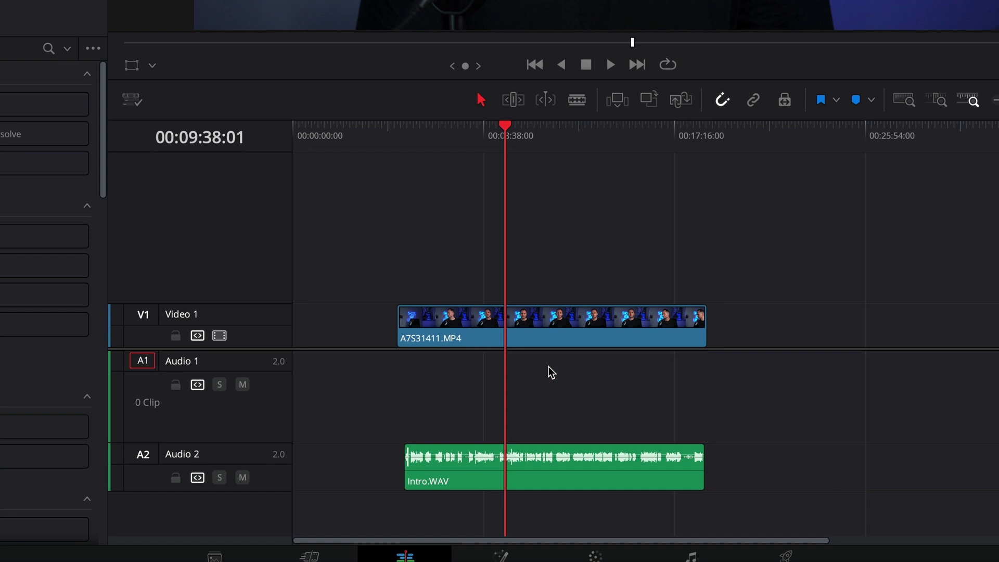
pyautogui.moveTo(547, 475); pyautogui.dragTo(543, 409)
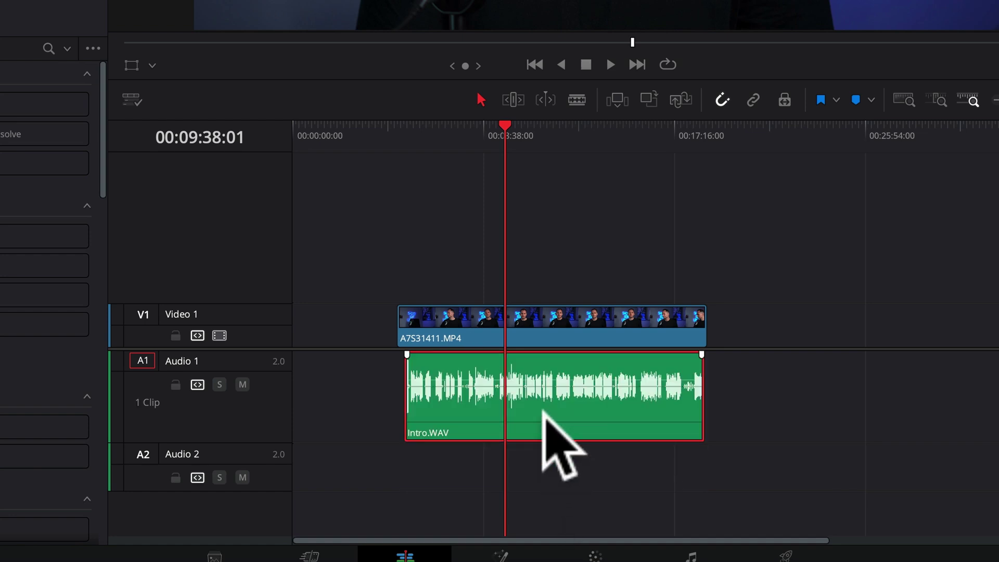
# Link the A7S31411.MP4 video and the Intro.WAV audio together, and turn Linked Selection back on
pyautogui.hotkey('ctrl', 'a')
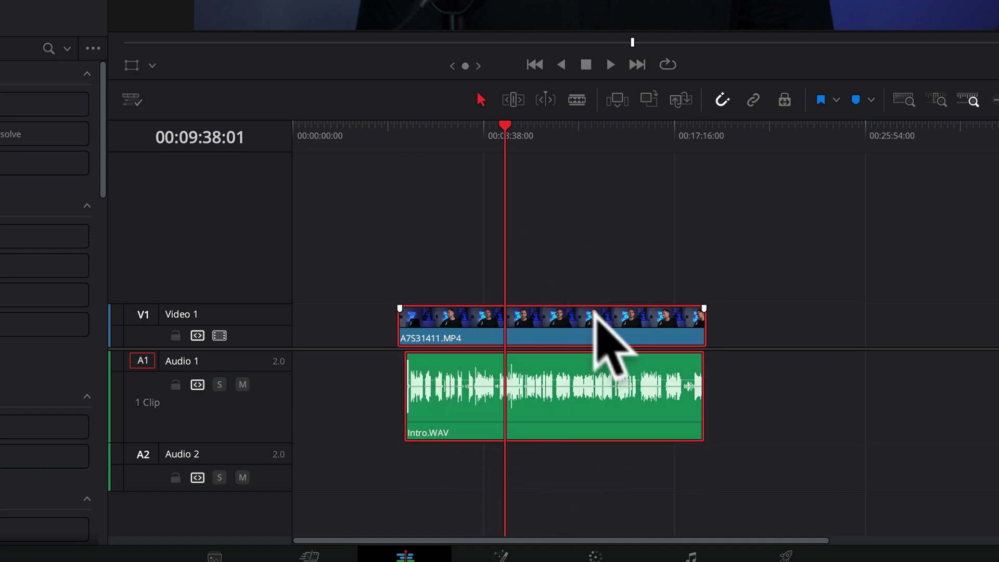
pyautogui.rightClick(539, 329)
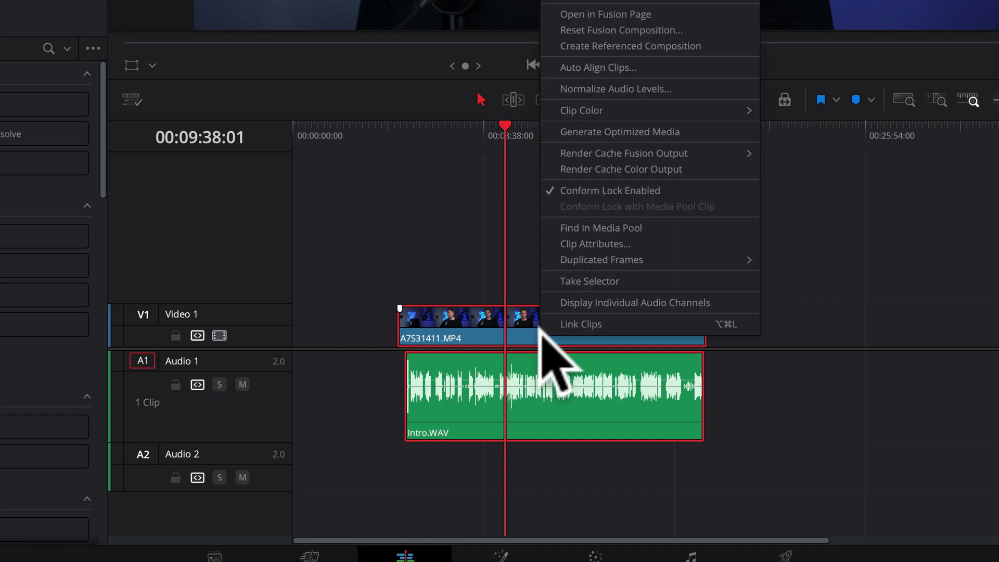
pyautogui.click(588, 323)
pyautogui.click(679, 218)
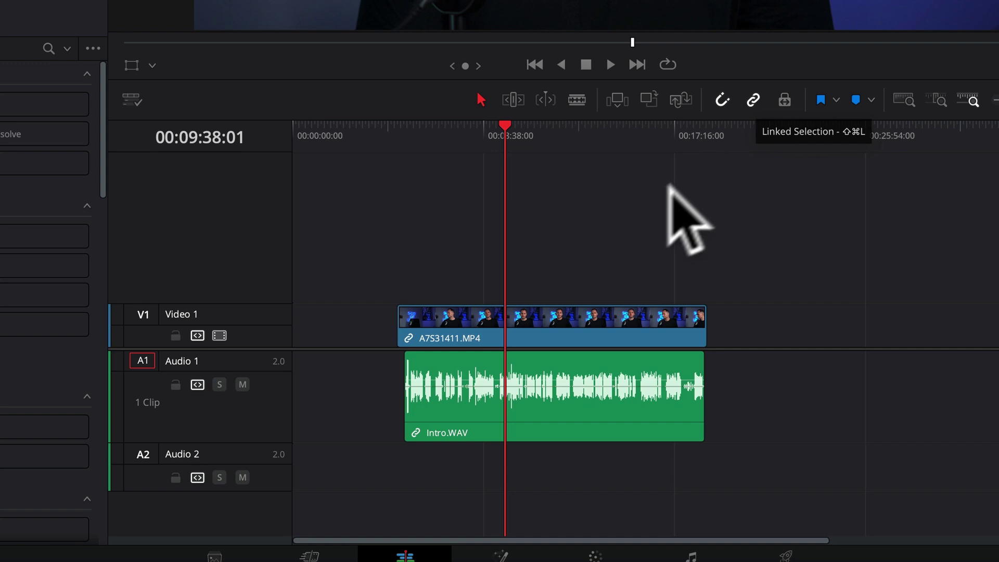
pyautogui.click(535, 324)
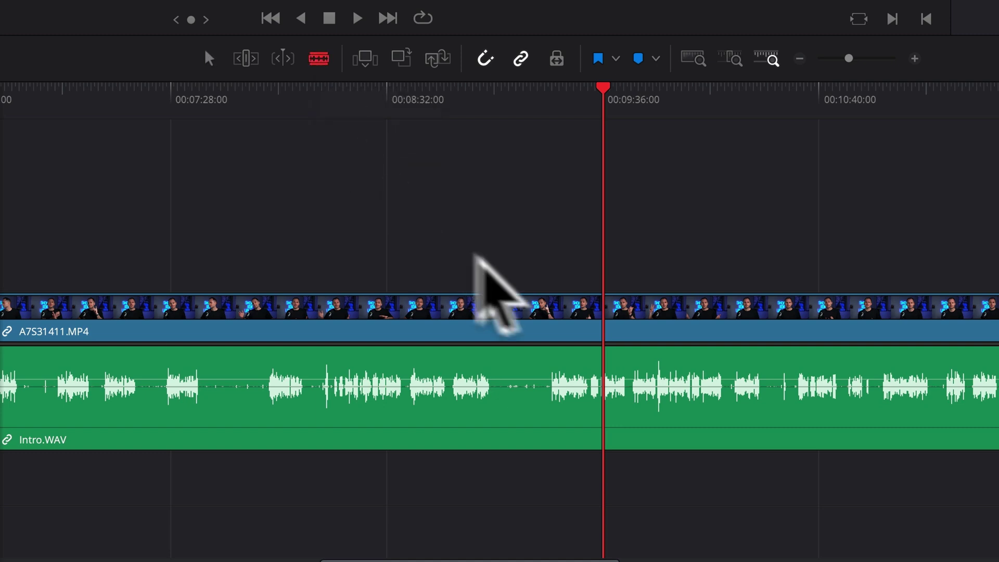
# Try a Blade cut through the linked video and audio just before 00:09:36:00, and undo it
pyautogui.click(551, 324)
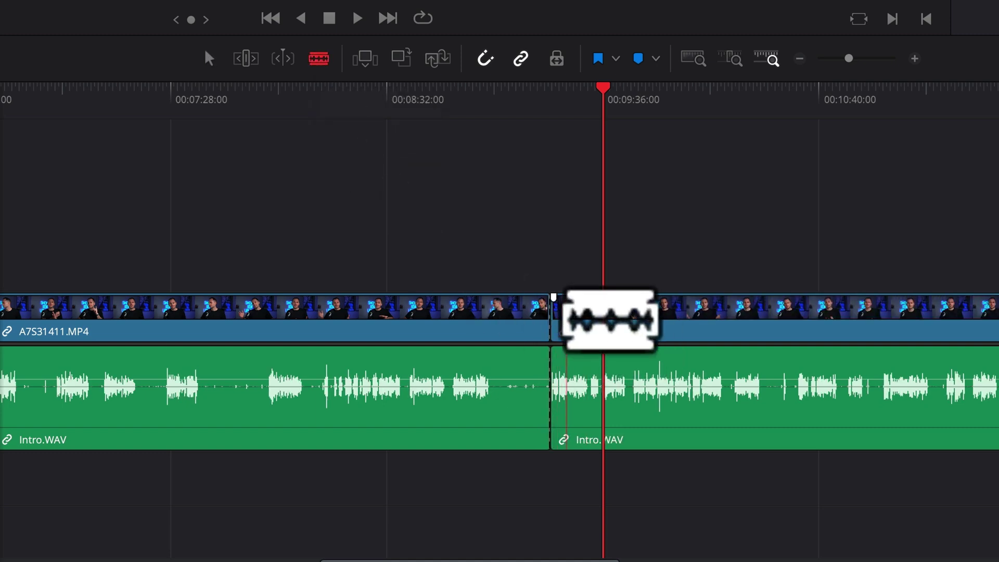
pyautogui.hotkey('ctrl', 'z')
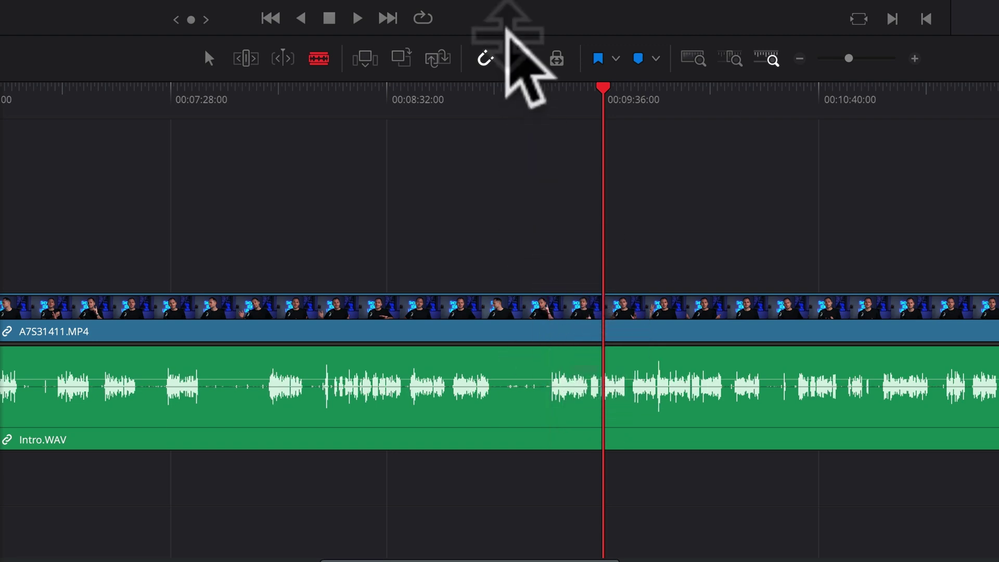
# Try separate Blade cuts on the video and audio with Linked Selection off, undo all three, and turn Linked Selection back on
pyautogui.click(545, 318)
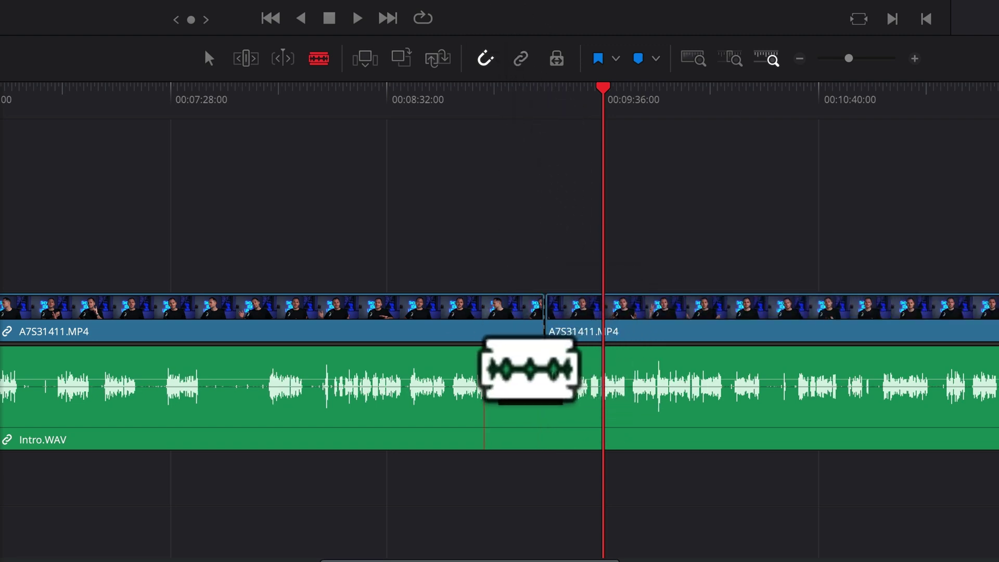
pyautogui.click(483, 367)
pyautogui.click(431, 325)
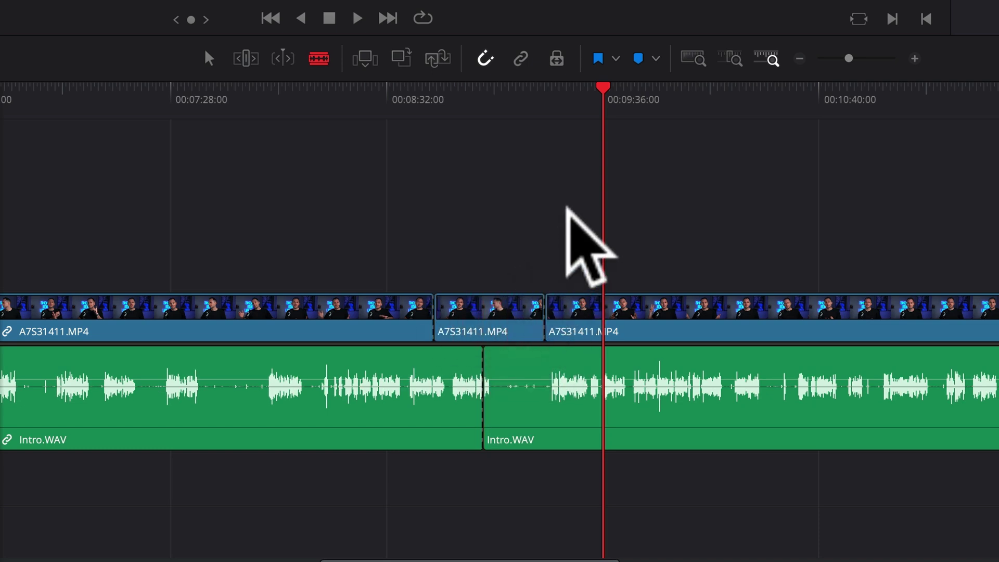
pyautogui.hotkey('ctrl', 'z')
pyautogui.hotkey('ctrl', 'z')
pyautogui.hotkey('ctrl', 'z')
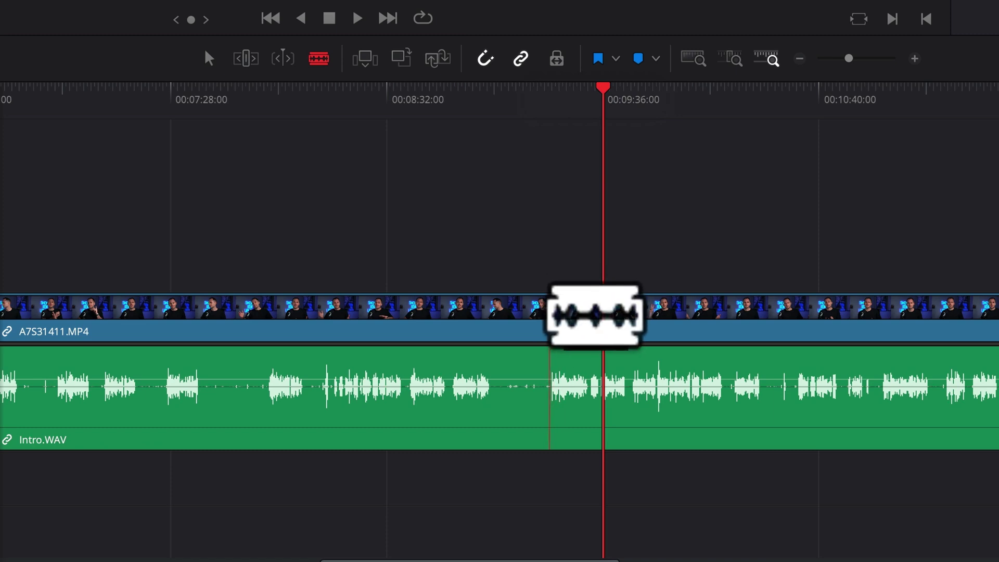
# Cut the linked video and audio with the Blade tool at eight points between about 00:08:14 and 00:11:01
pyautogui.click(826, 312)
pyautogui.click(890, 309)
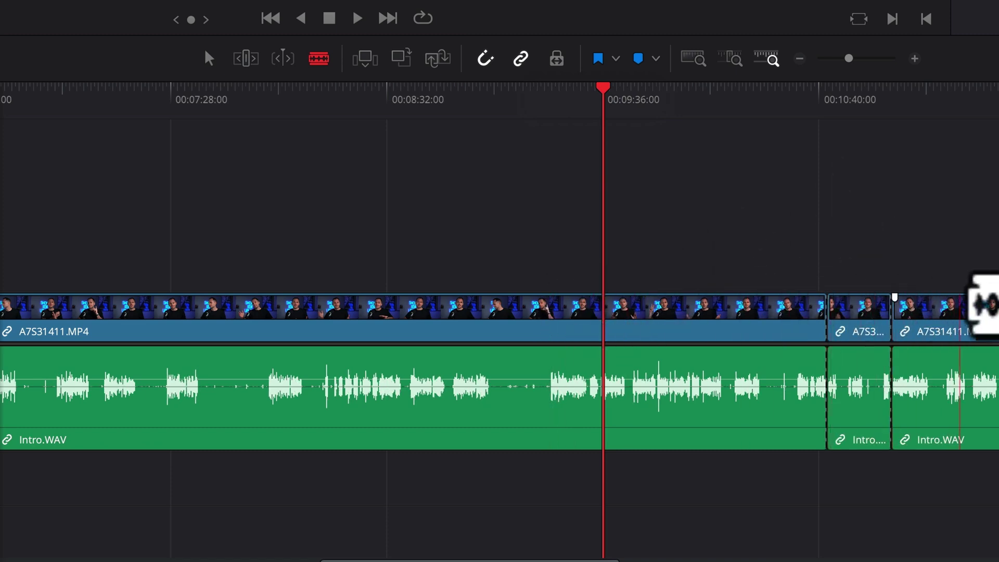
pyautogui.click(716, 314)
pyautogui.click(603, 314)
pyautogui.click(447, 315)
pyautogui.click(330, 315)
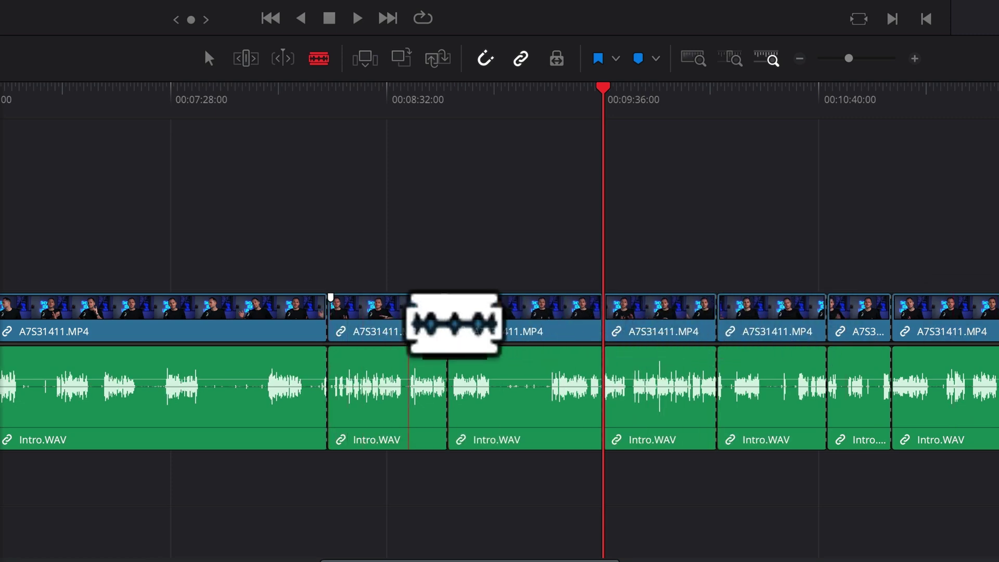
pyautogui.click(408, 315)
pyautogui.click(546, 315)
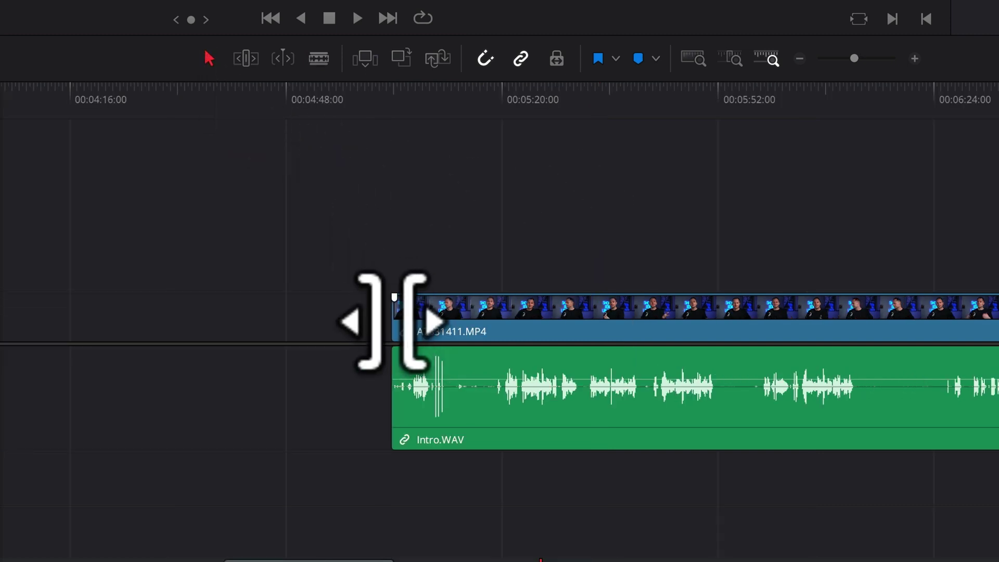
# Trim the start of the first linked video and audio clip inward by about 16 seconds, to about 00:05:20:00
pyautogui.moveTo(394, 320); pyautogui.dragTo(434, 328)
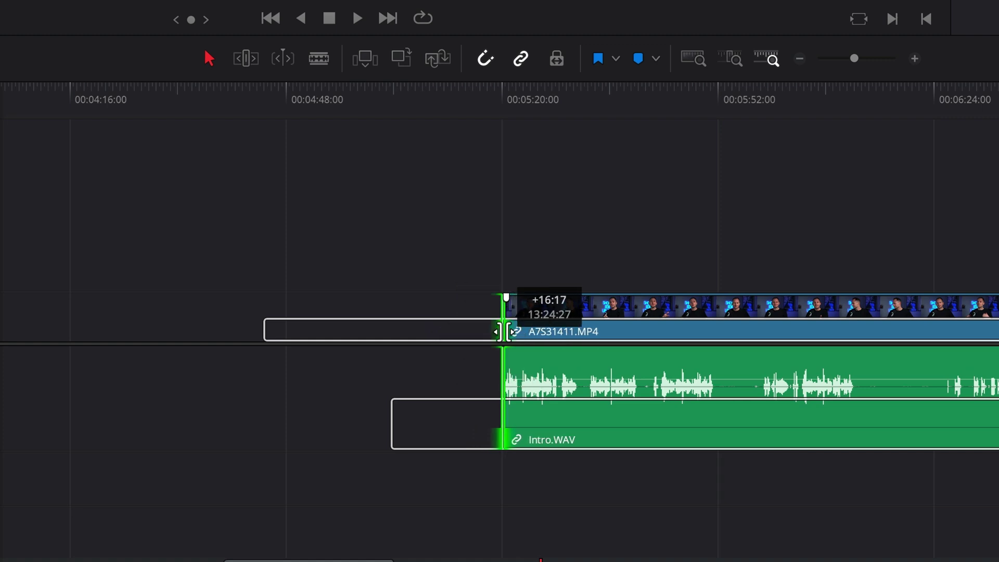
pyautogui.moveTo(503, 331); pyautogui.dragTo(503, 332)
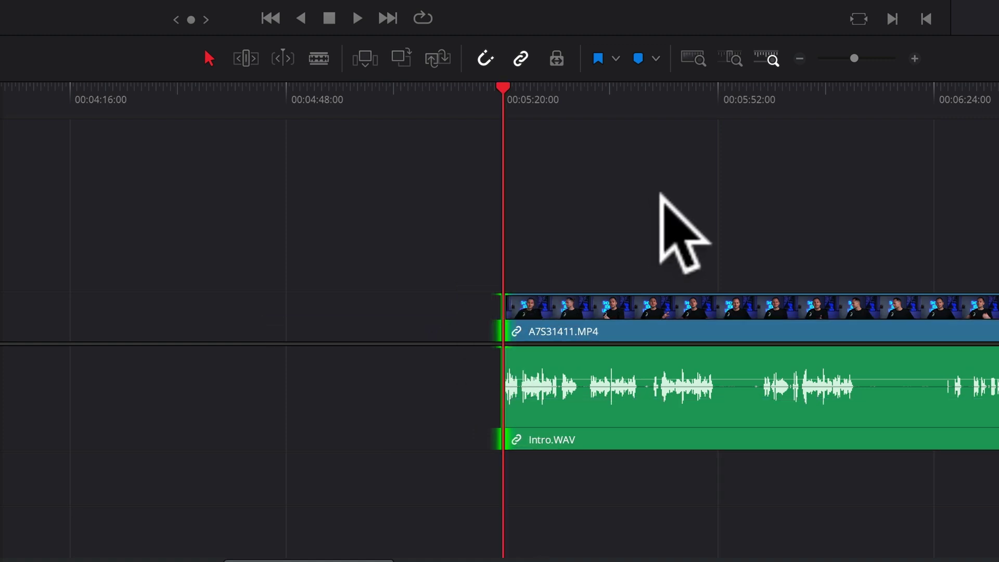
# Scrub through the first linked clip and its waveform, from about 00:05:20 to 00:05:44, to find the speech pauses between takes
pyautogui.press('super+equal')
pyautogui.press('super+equal')
pyautogui.press('super+equal')
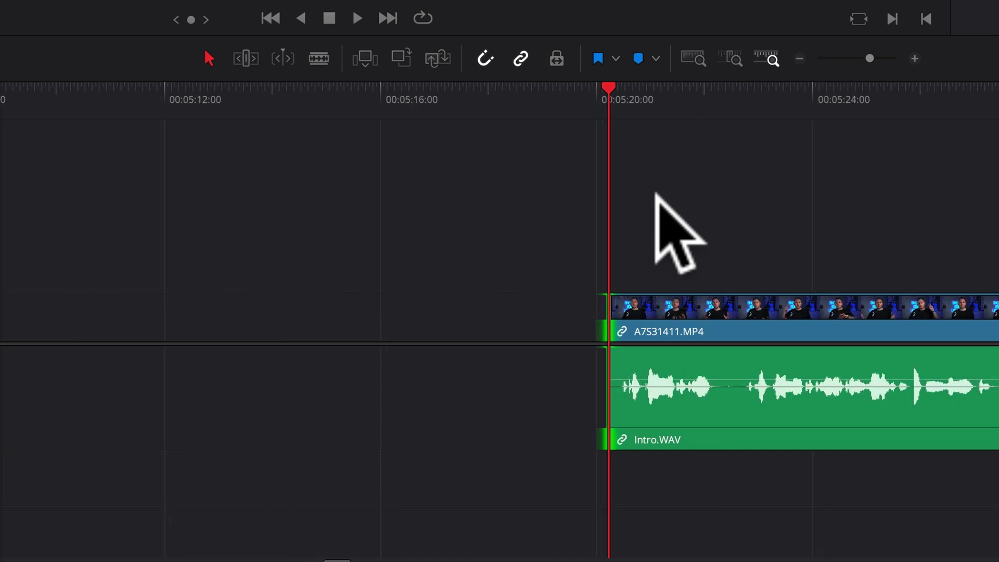
pyautogui.hscroll(5, 661, 192)
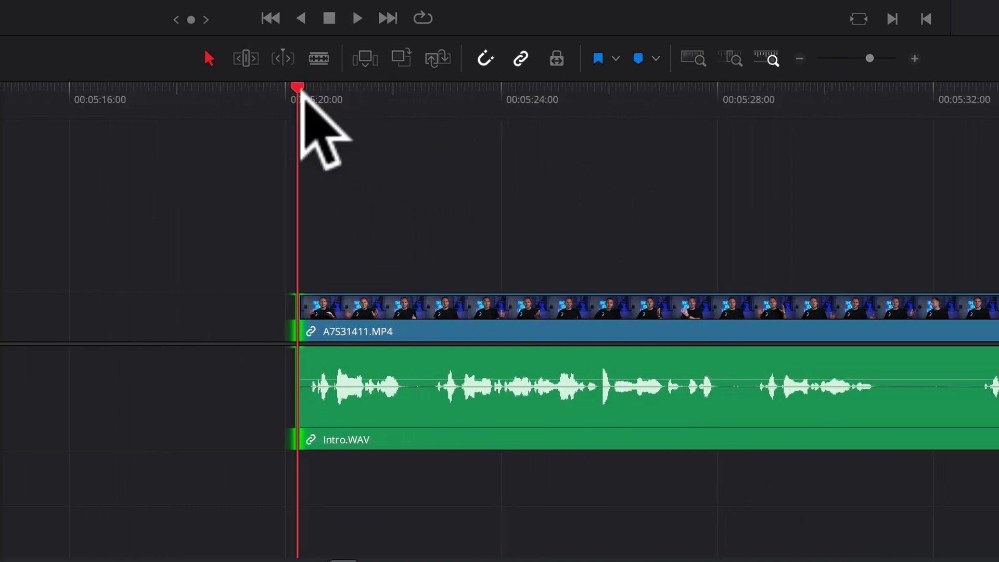
pyautogui.moveTo(333, 95); pyautogui.dragTo(391, 95)
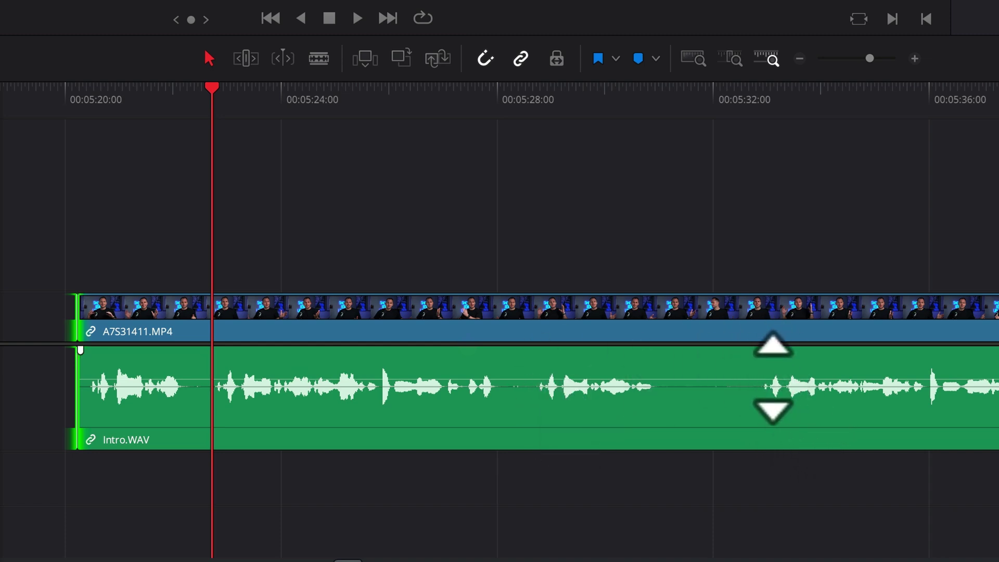
pyautogui.hscroll(5, 772, 378)
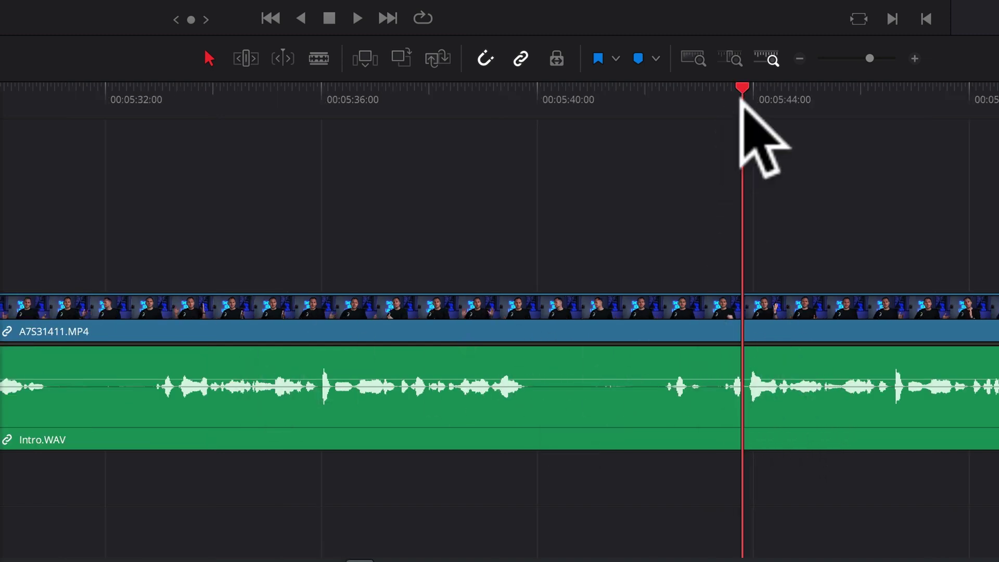
pyautogui.moveTo(741, 99); pyautogui.dragTo(750, 99)
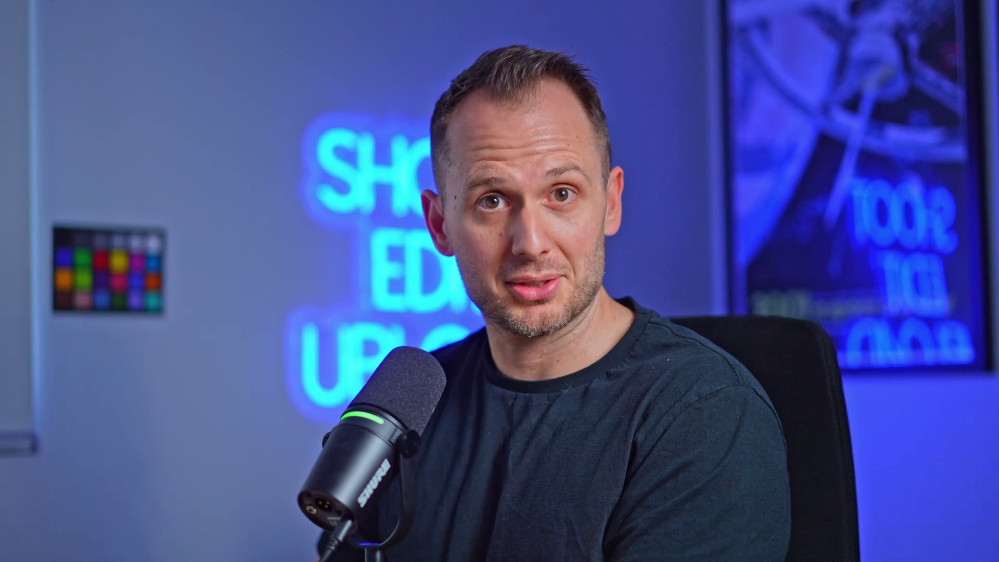
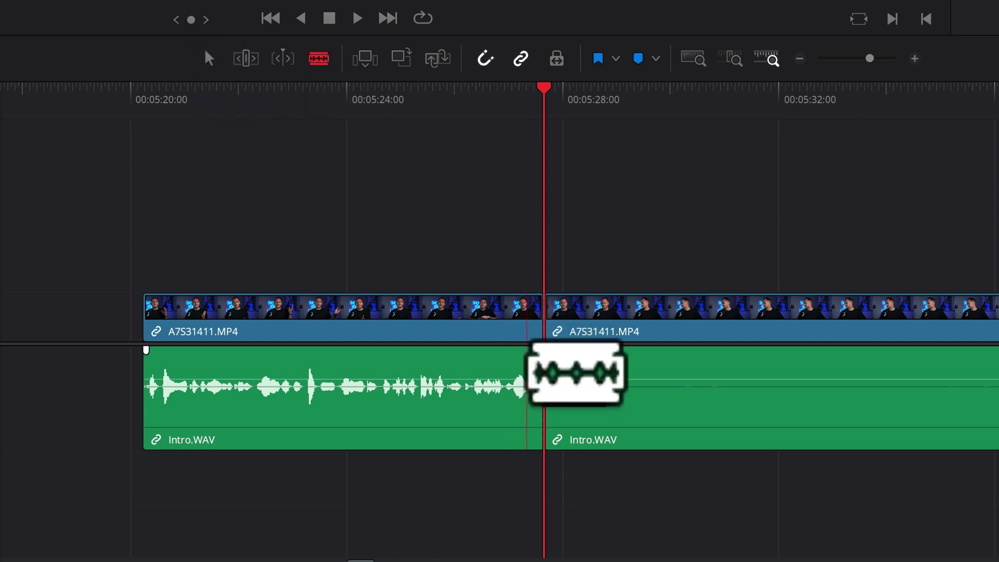
# Switch to the Selection tool and place the playhead where continuous speech starts, at about 00:05:49:00
pyautogui.click(208, 54)
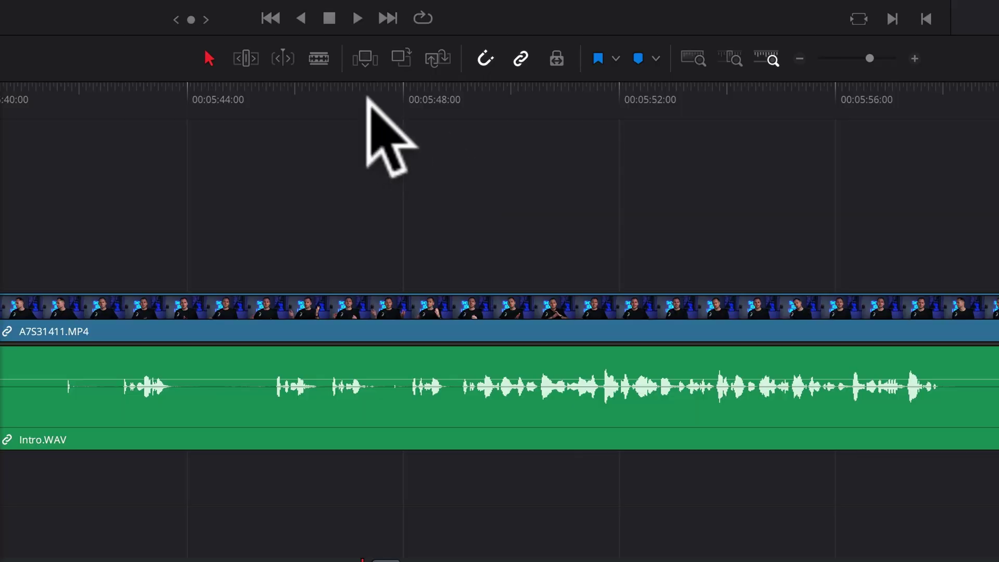
pyautogui.moveTo(367, 97); pyautogui.dragTo(460, 99)
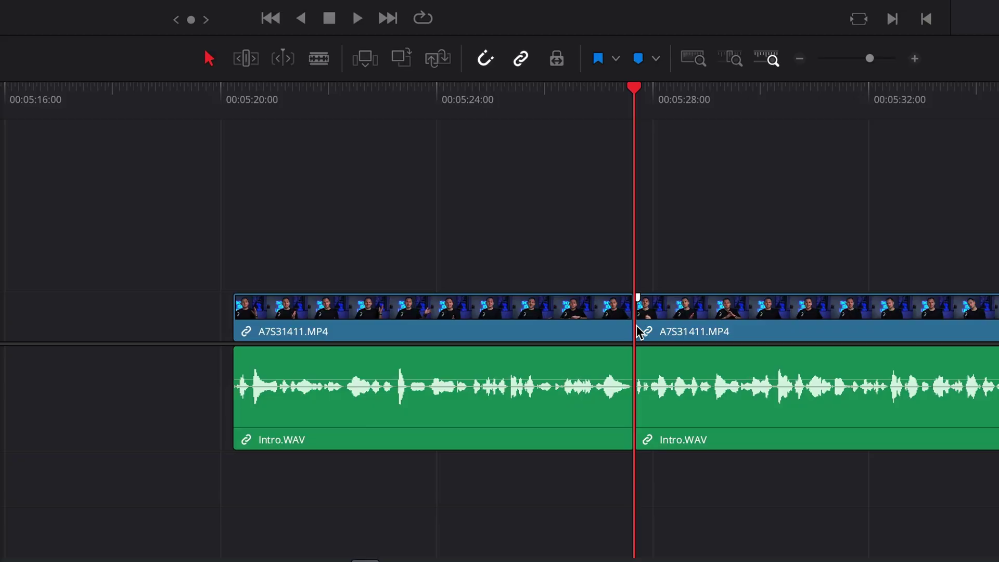
# Ripple-trim the end of the second linked clip to the pause after its first speech, at about 00:05:36:16
pyautogui.press('super+minus')
pyautogui.press('super+minus')
pyautogui.press('super+minus')
pyautogui.press('super+minus')
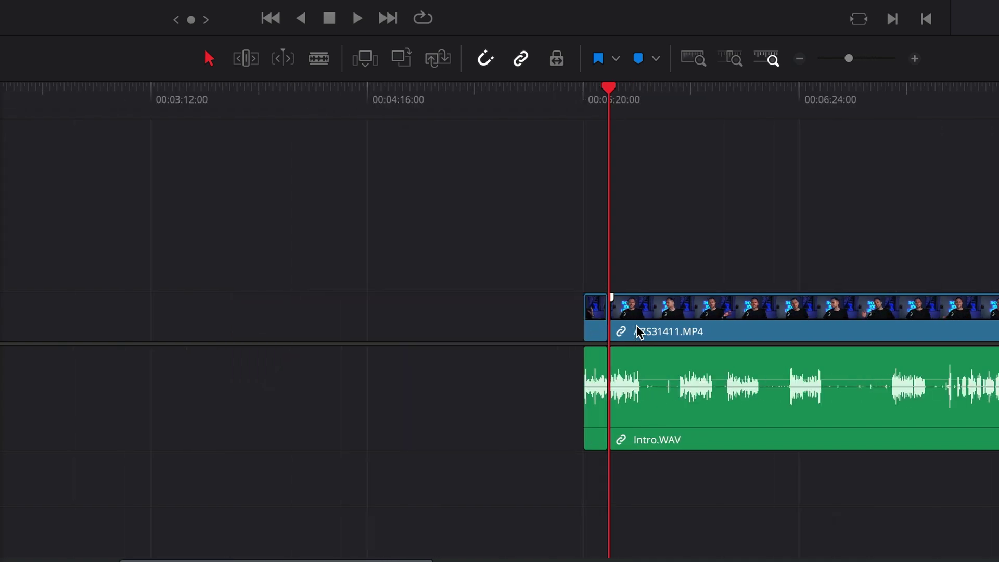
pyautogui.press('super+equal')
pyautogui.press('super+equal')
pyautogui.press('super+equal')
pyautogui.press('super+equal')
pyautogui.press('super+minus')
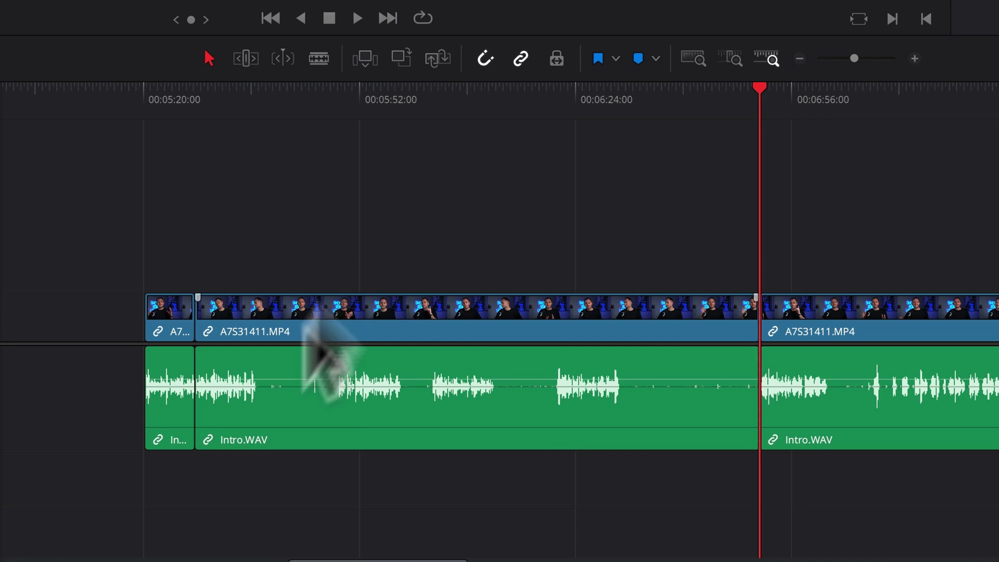
pyautogui.moveTo(312, 90); pyautogui.dragTo(260, 103)
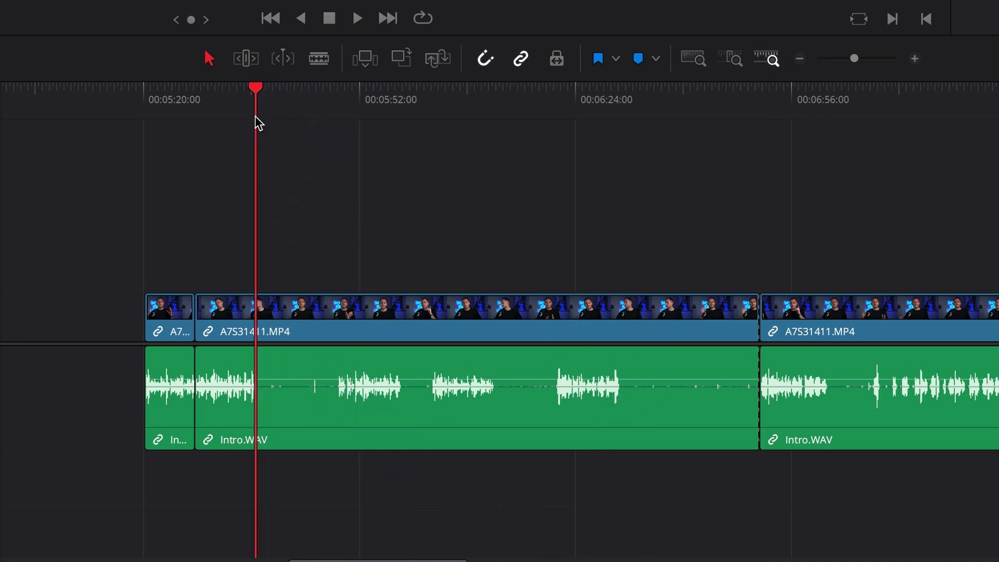
pyautogui.press('super+equal')
pyautogui.press('super+equal')
pyautogui.press('super+equal')
pyautogui.press('super+equal')
pyautogui.moveTo(579, 99)
pyautogui.mouseDown()
pyautogui.moveTo(572, 105)
pyautogui.moveTo(585, 107)
pyautogui.mouseUp()
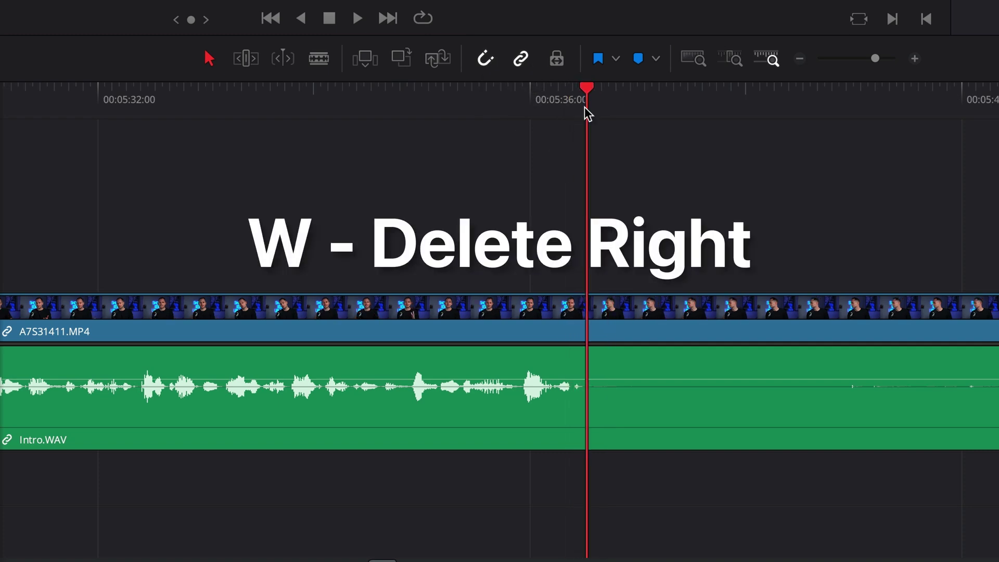
pyautogui.press('w')
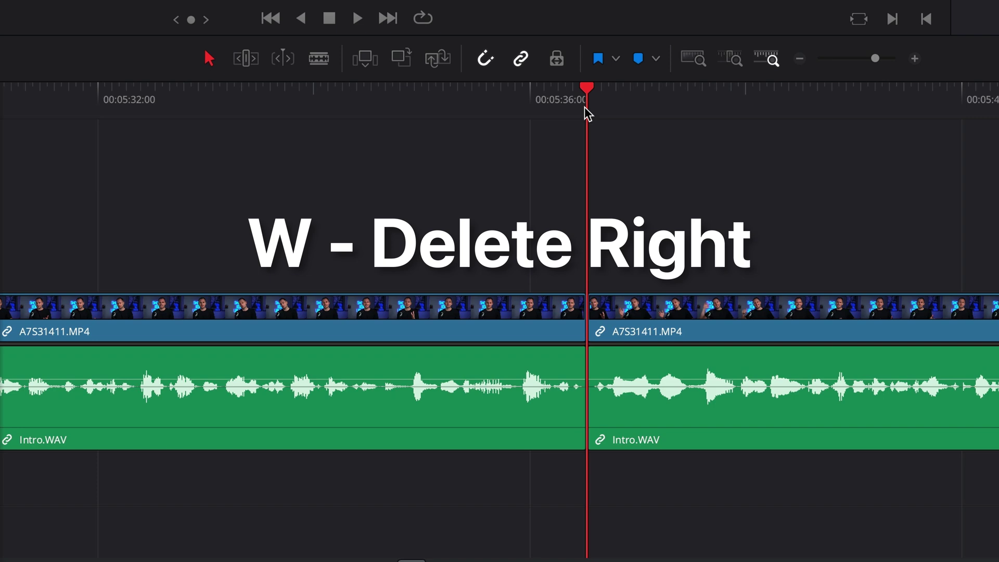
# Split the linked clips at the pause at 00:05:46:13 and move the playhead to the next speech, at about 00:05:54
pyautogui.press('super+minus')
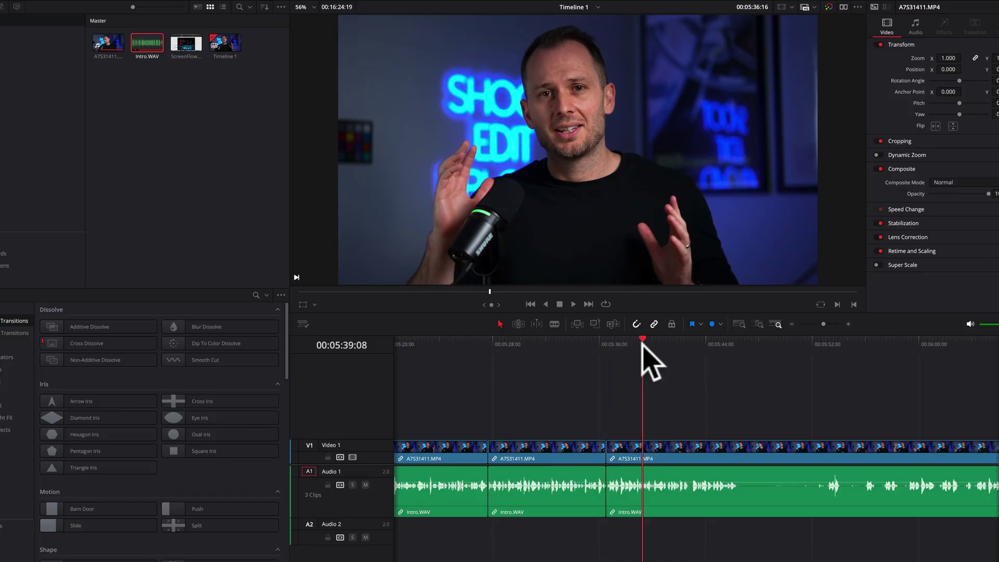
pyautogui.moveTo(643, 347); pyautogui.dragTo(711, 347)
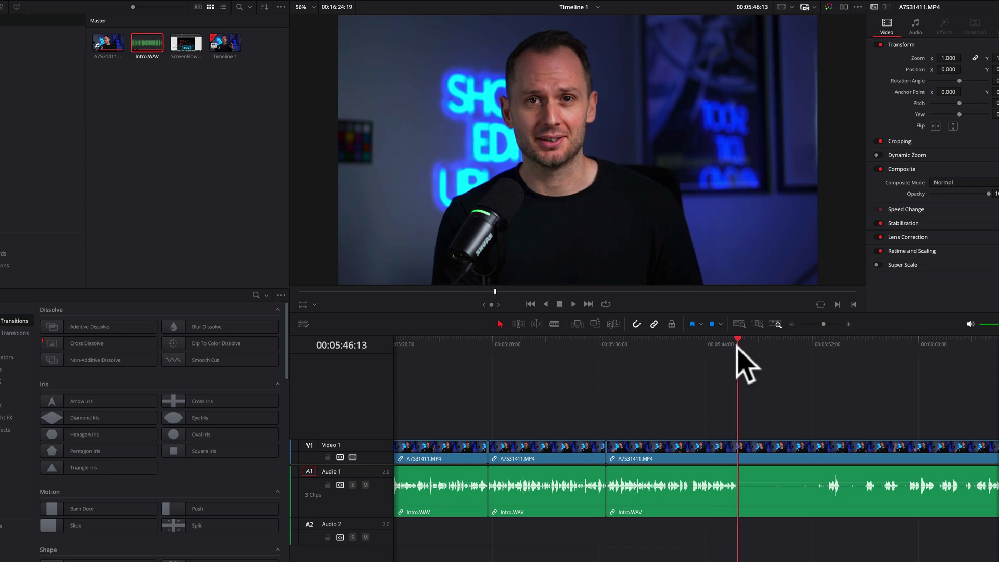
pyautogui.hotkey('ctrl', 'b')
pyautogui.hscroll(5, 735, 364)
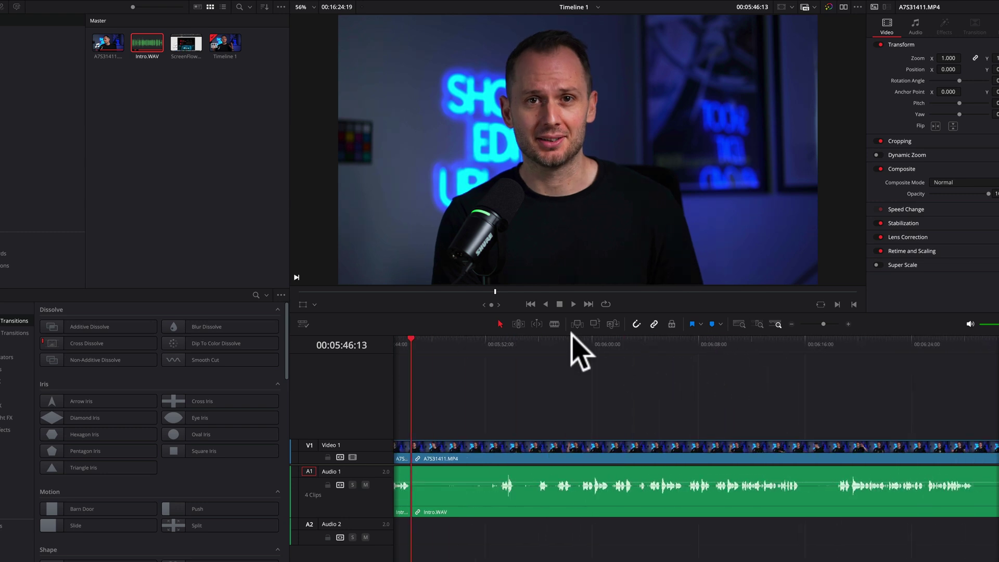
pyautogui.moveTo(553, 337); pyautogui.dragTo(520, 340)
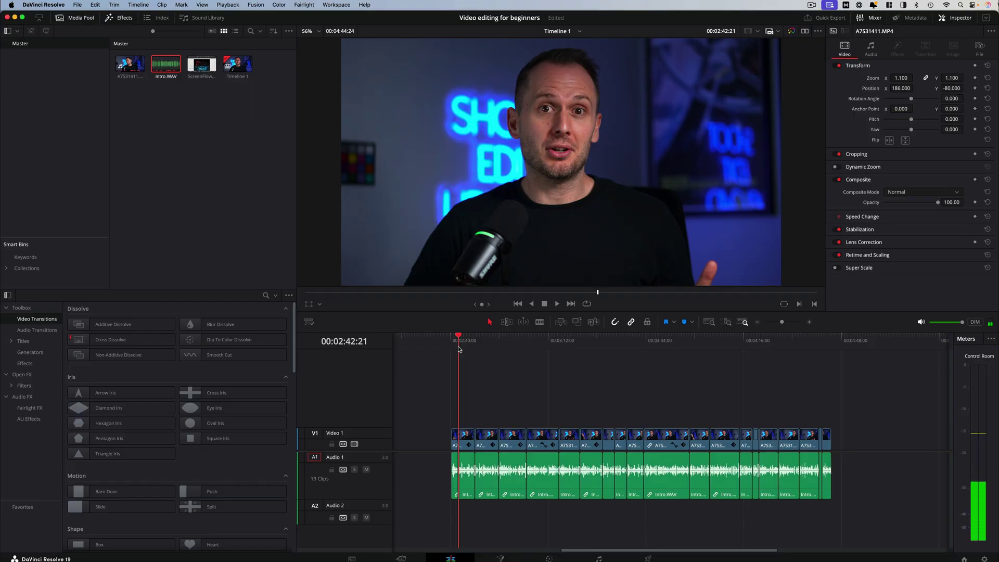
# Scrub and play the opening clips of the finished rough cut to check how the cuts between them look and sound
pyautogui.moveTo(459, 349); pyautogui.dragTo(529, 364)
pyautogui.press('super+equal')
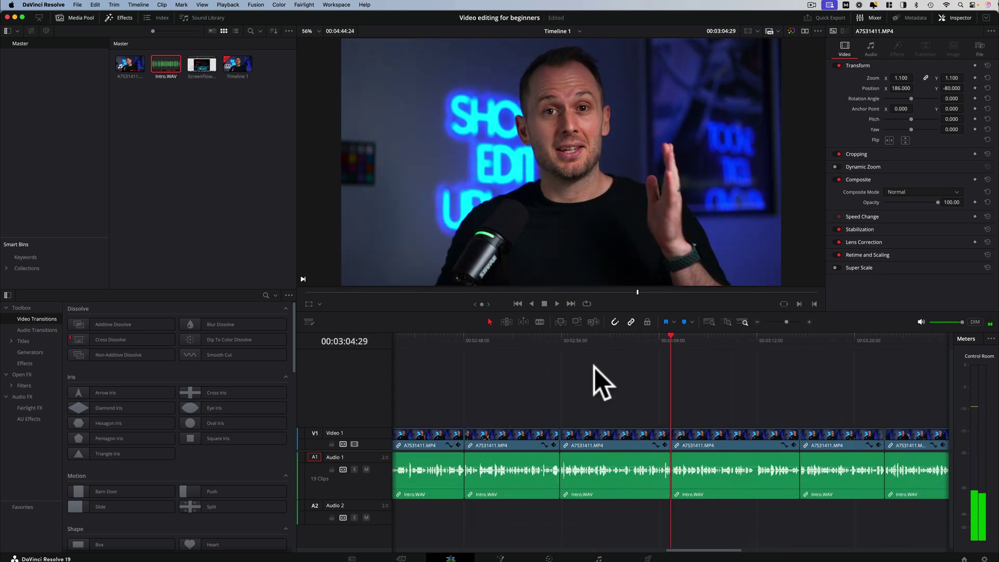
pyautogui.hscroll(-3, 676, 359)
pyautogui.moveTo(723, 335); pyautogui.dragTo(641, 344)
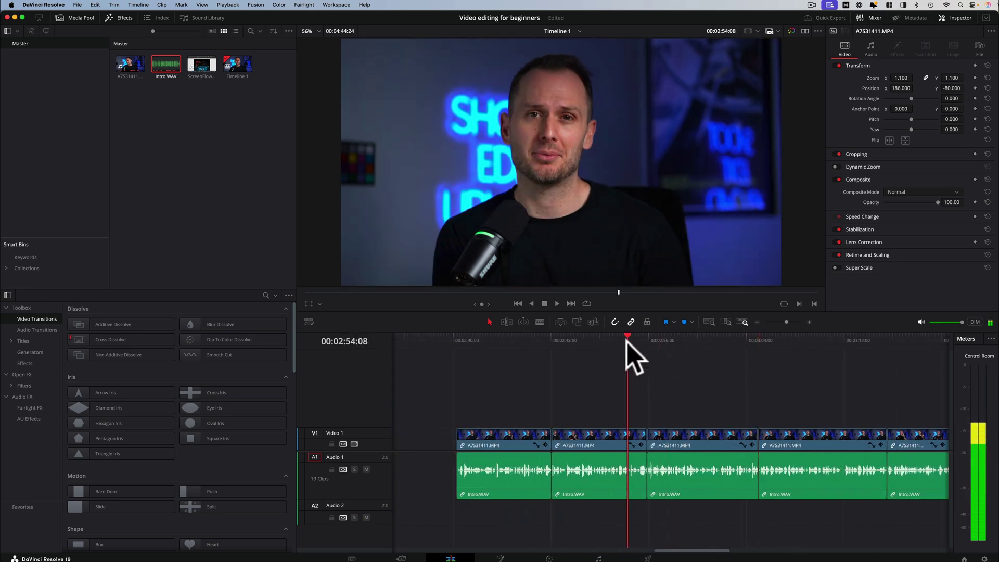
pyautogui.moveTo(703, 345); pyautogui.dragTo(584, 346)
pyautogui.press('space')
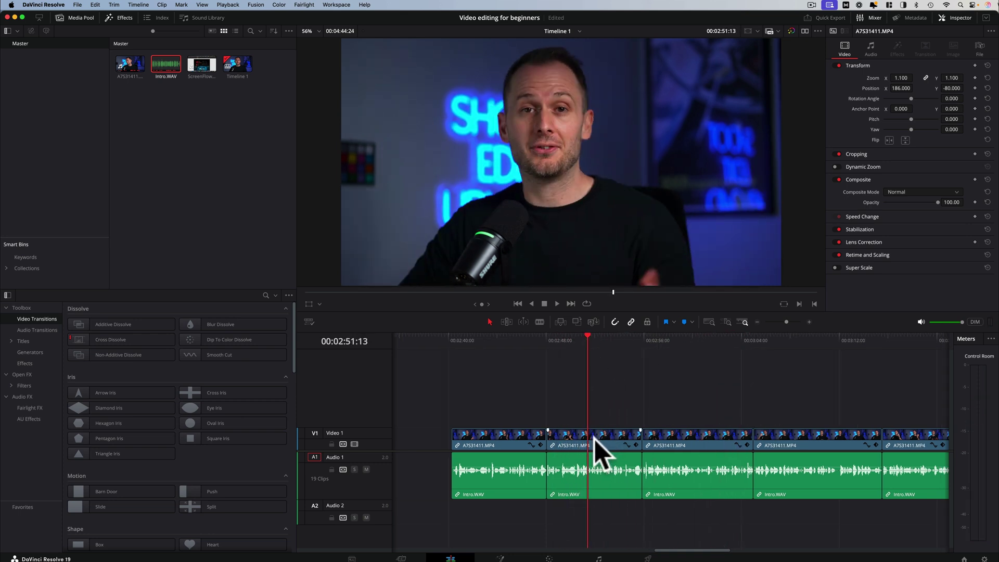
# Reframe the second video clip, around 00:02:50:16, with Zoom 1.260, Position X 158 and Position Y -213, and scrub across it
pyautogui.moveTo(568, 338)
pyautogui.mouseDown()
pyautogui.moveTo(522, 341)
pyautogui.moveTo(913, 354)
pyautogui.moveTo(576, 347)
pyautogui.mouseUp()
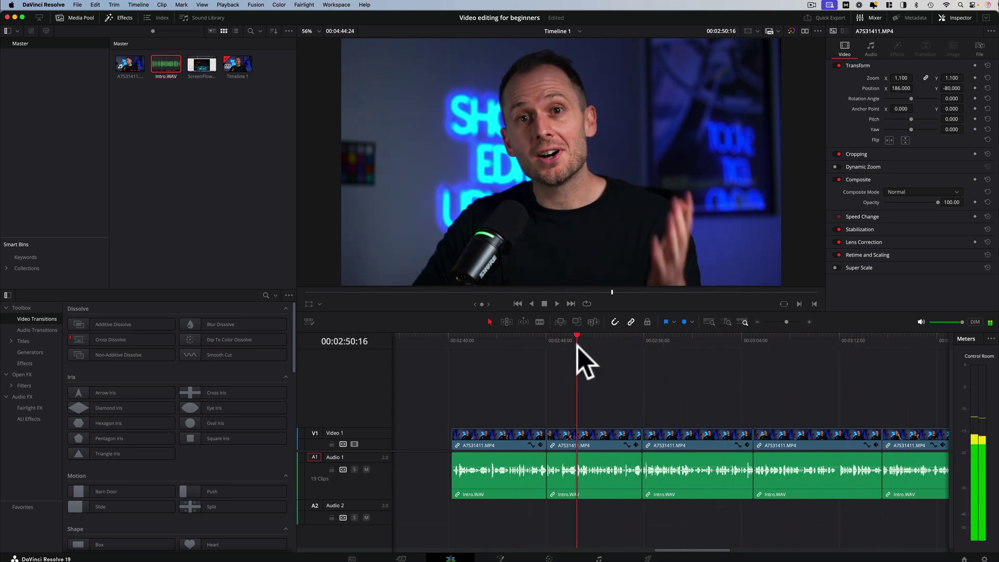
pyautogui.press('super+minus')
pyautogui.hscroll(9, 586, 362)
pyautogui.hscroll(-5, 588, 366)
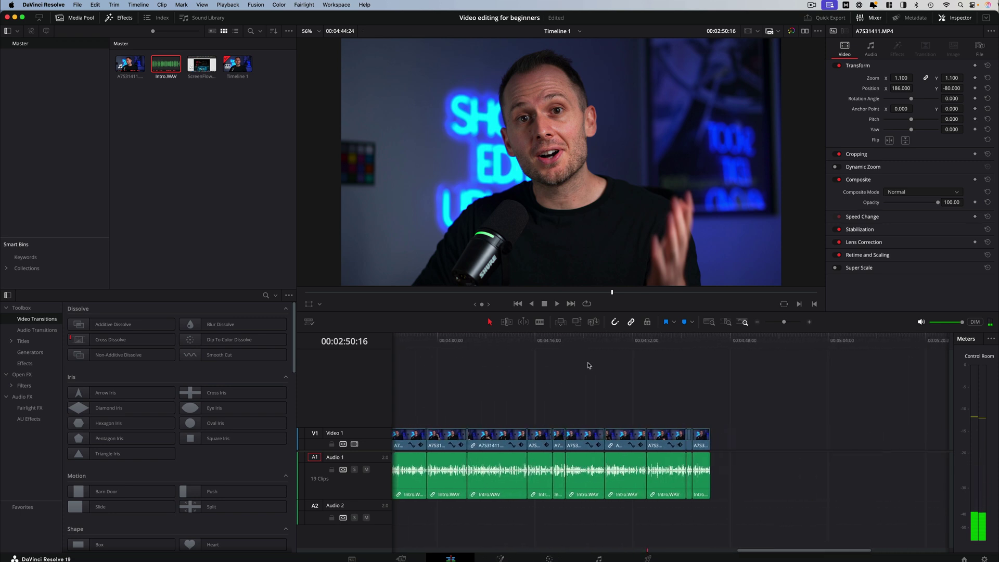
pyautogui.hscroll(-5, 588, 366)
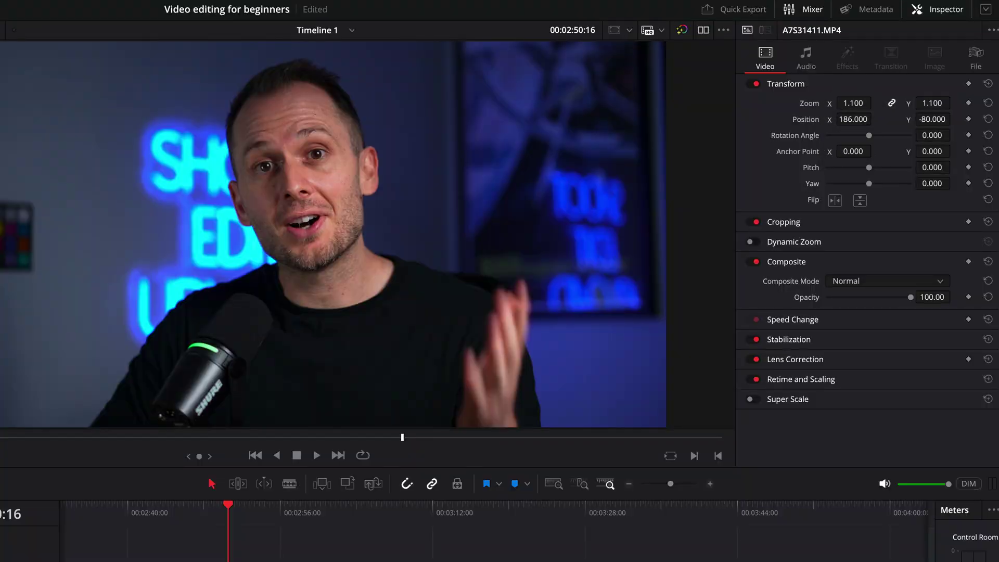
pyautogui.moveTo(854, 103); pyautogui.dragTo(871, 103)
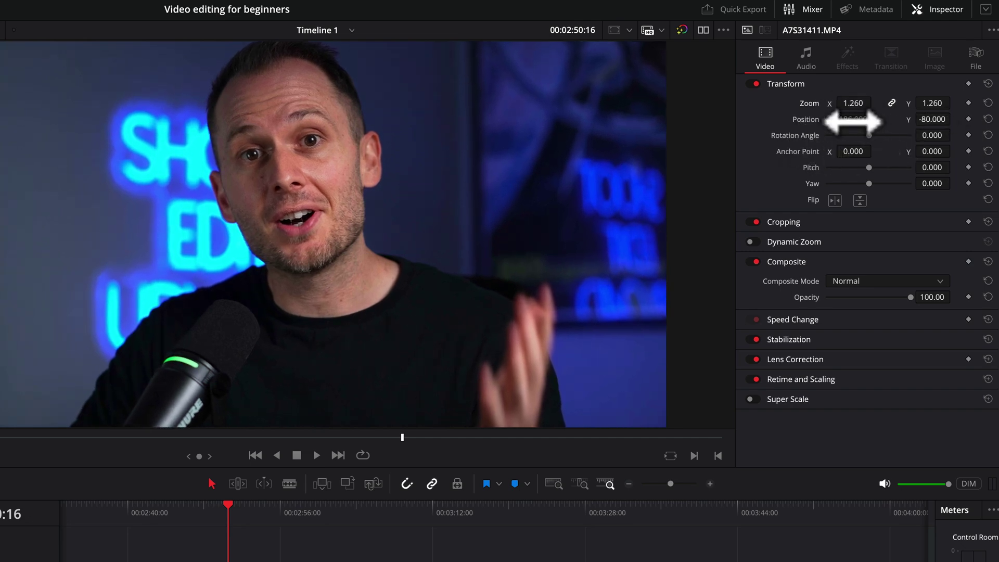
pyautogui.moveTo(853, 121); pyautogui.dragTo(868, 121)
pyautogui.moveTo(932, 119); pyautogui.dragTo(916, 119)
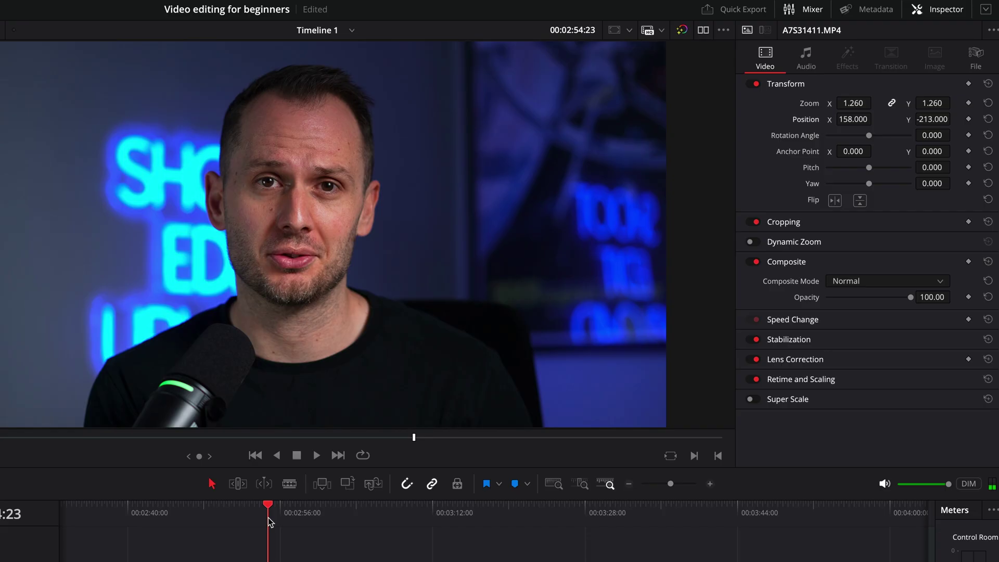
pyautogui.moveTo(268, 519); pyautogui.dragTo(203, 518)
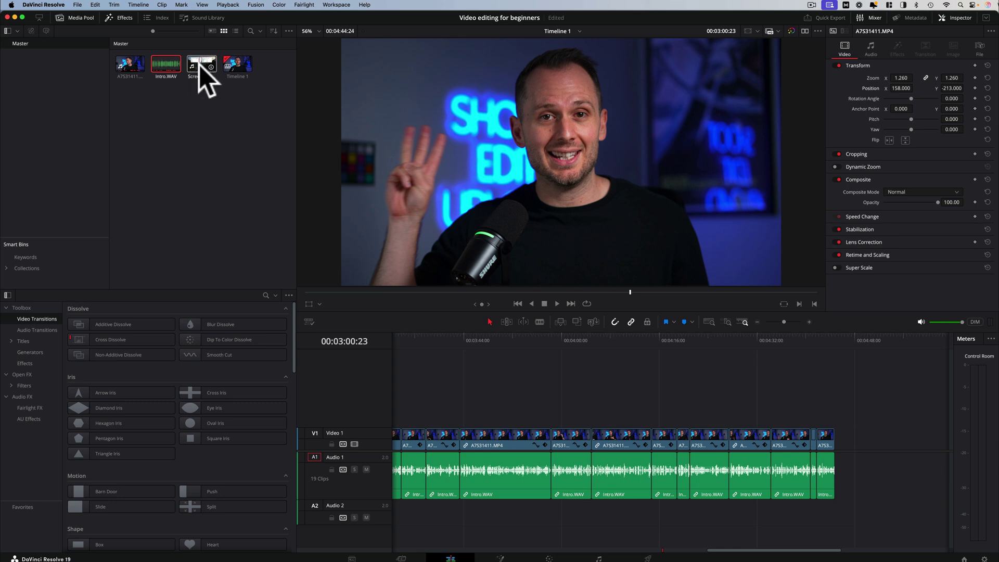
# Add ScreenFlow 2.mp4 to the timeline on Video 2 and Audio 2, overlapping the last clips from about 00:04:10, and scrub the overlay
pyautogui.moveTo(200, 73); pyautogui.dragTo(837, 448)
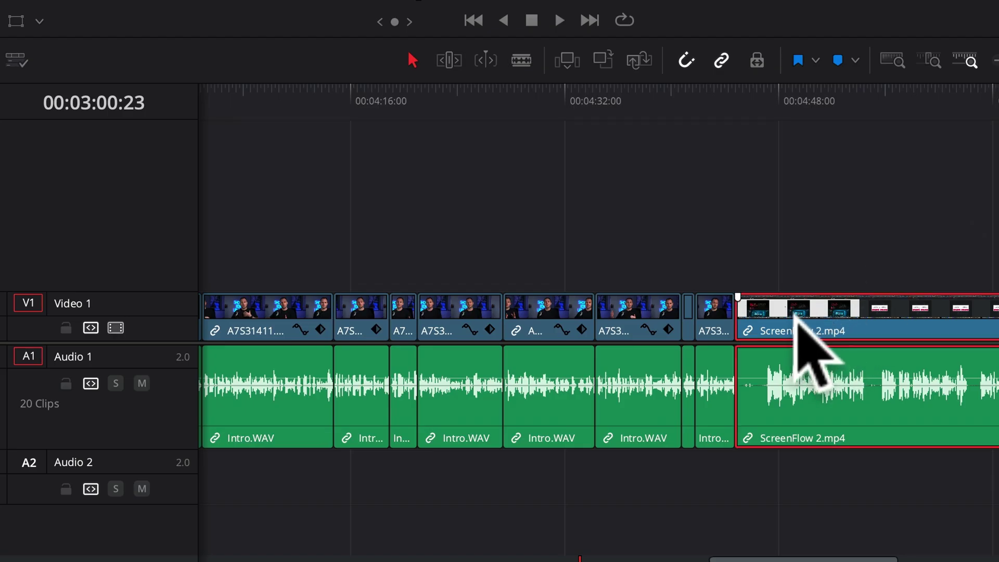
pyautogui.moveTo(793, 312); pyautogui.dragTo(777, 266)
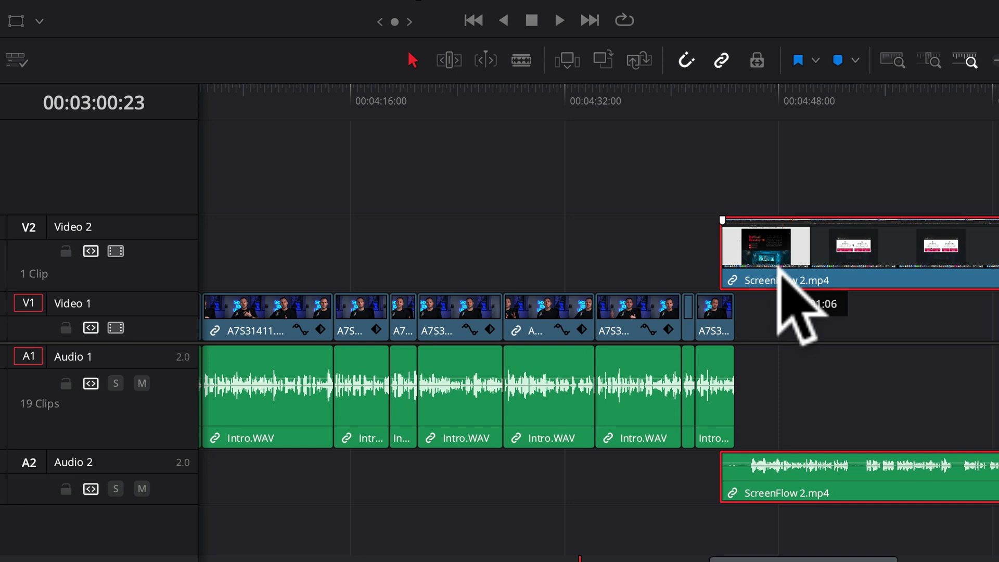
pyautogui.moveTo(783, 281); pyautogui.dragTo(570, 274)
pyautogui.moveTo(480, 276); pyautogui.dragTo(323, 276)
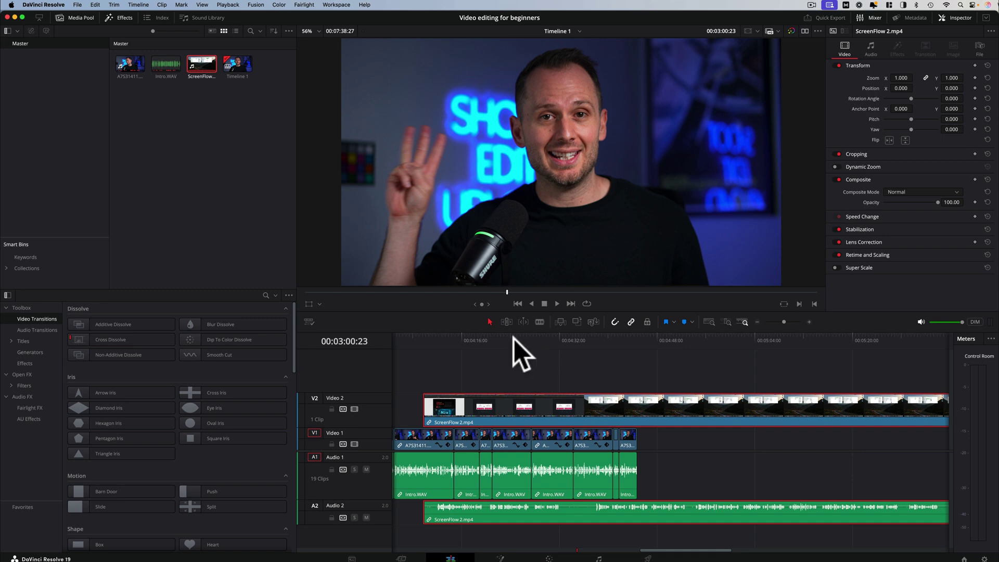
pyautogui.moveTo(585, 340); pyautogui.dragTo(567, 349)
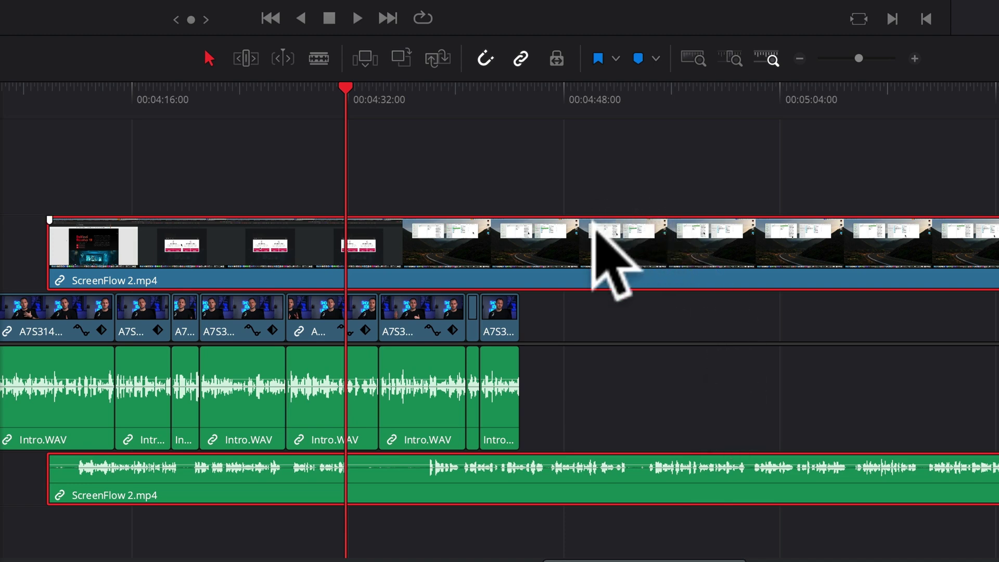
# Turn off Linked Selection and delete only the ScreenFlow 2.mp4 audio from Audio 2
pyautogui.click(520, 57)
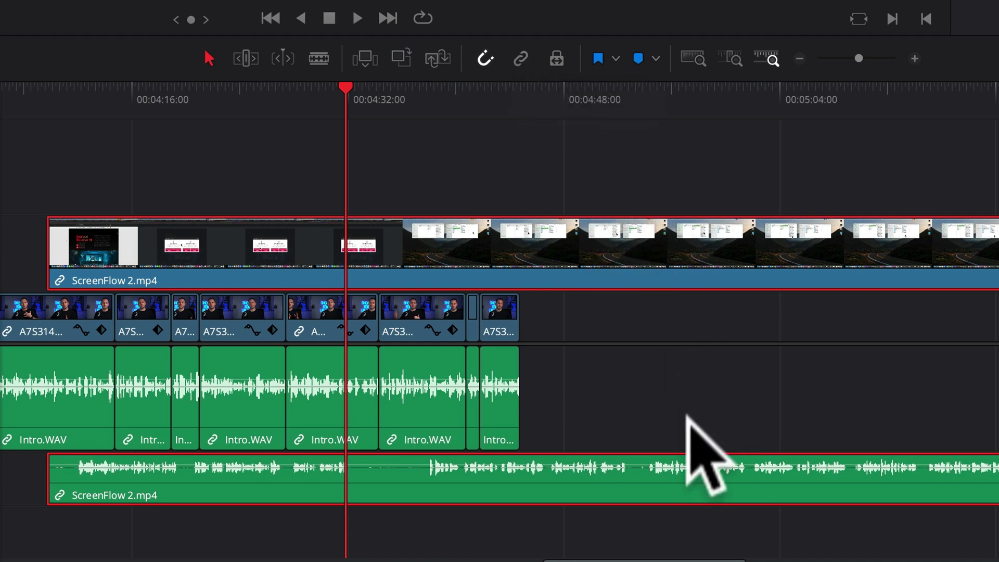
pyautogui.click(683, 531)
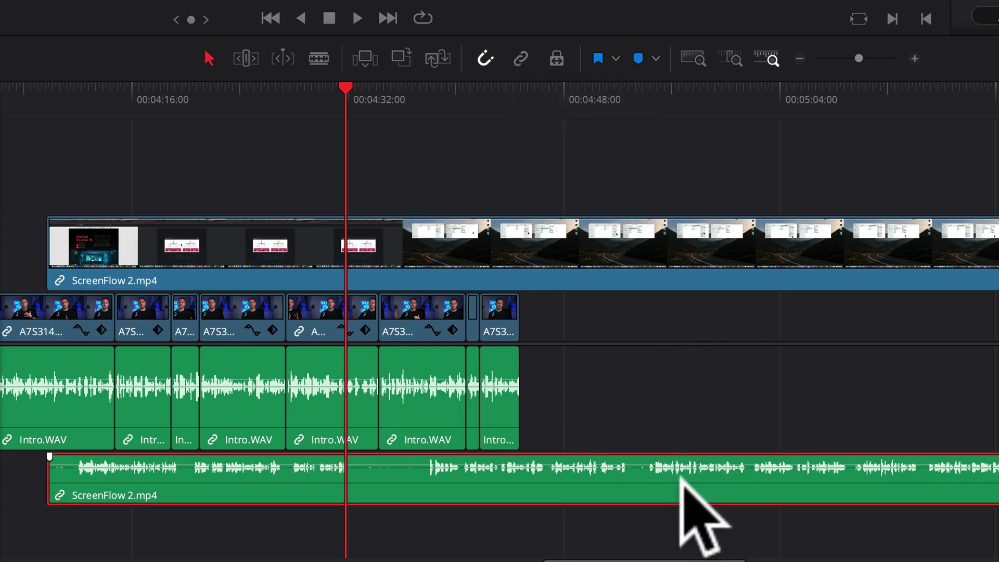
pyautogui.press('Delete')
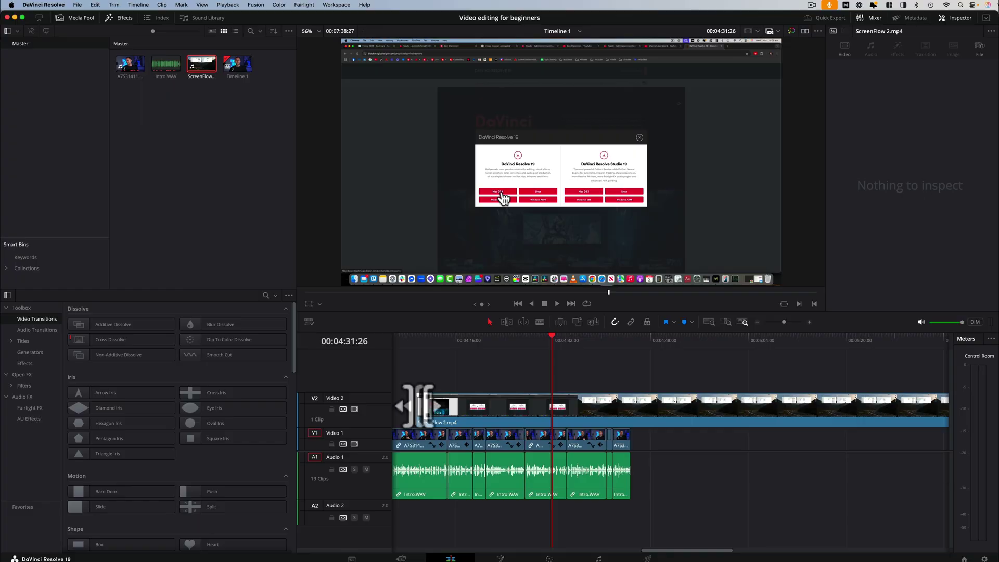
# Trim the start of ScreenFlow 2.mp4 on Video 2 to about 00:04:26:00 and increase the Transform zoom
pyautogui.moveTo(413, 406); pyautogui.dragTo(517, 406)
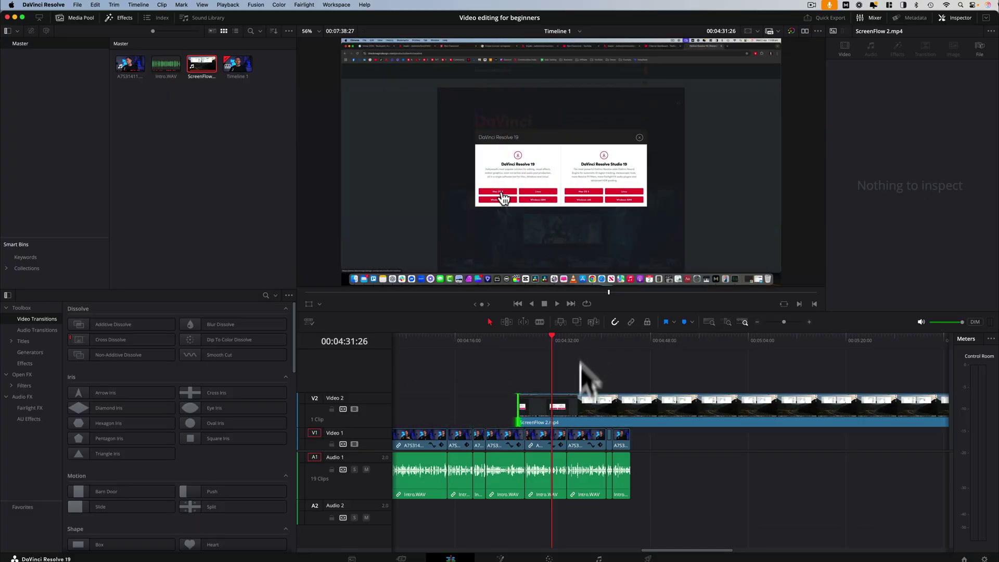
pyautogui.moveTo(901, 78); pyautogui.dragTo(938, 78)
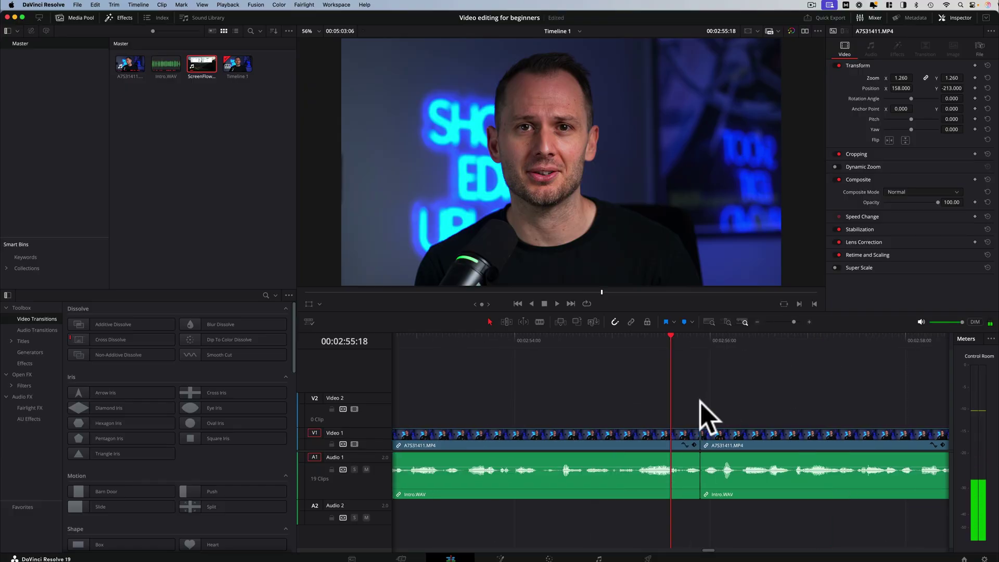
# Ripple-trim one frame from the start of the Video 1 clip that begins just before 00:02:56:00
pyautogui.hscroll(5, 707, 416)
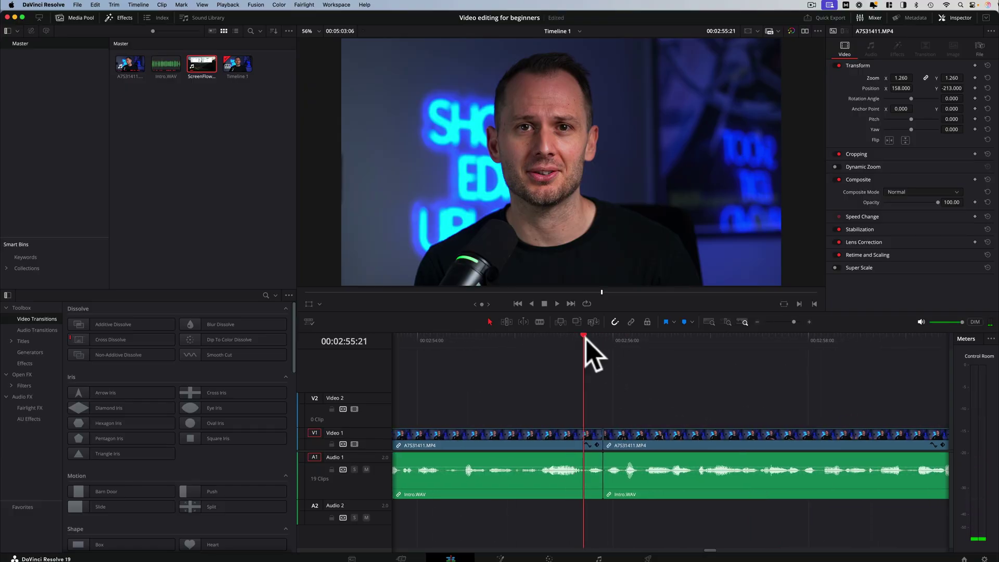
pyautogui.moveTo(585, 336); pyautogui.dragTo(604, 337)
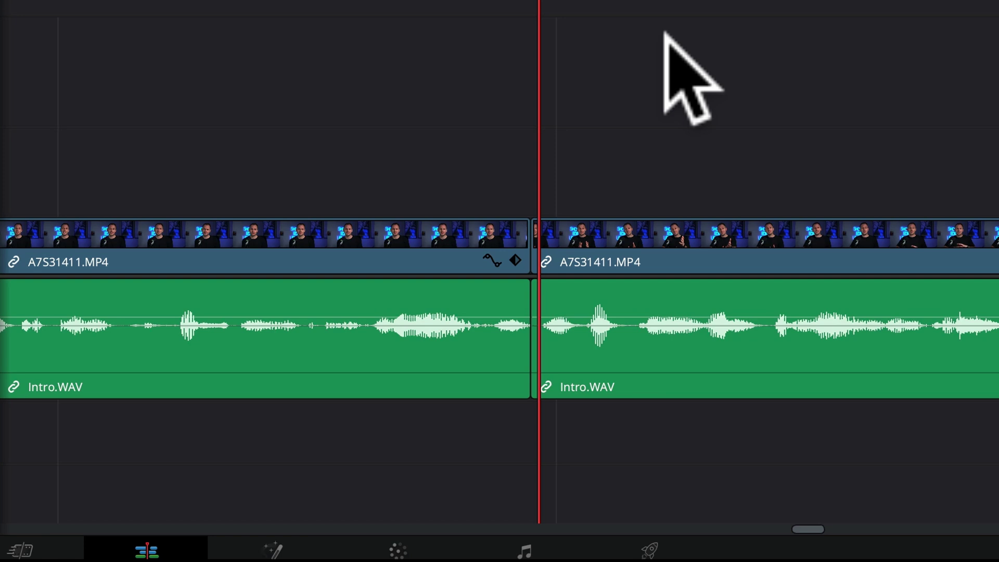
pyautogui.hotkey('ctrl', 'shift', '[')
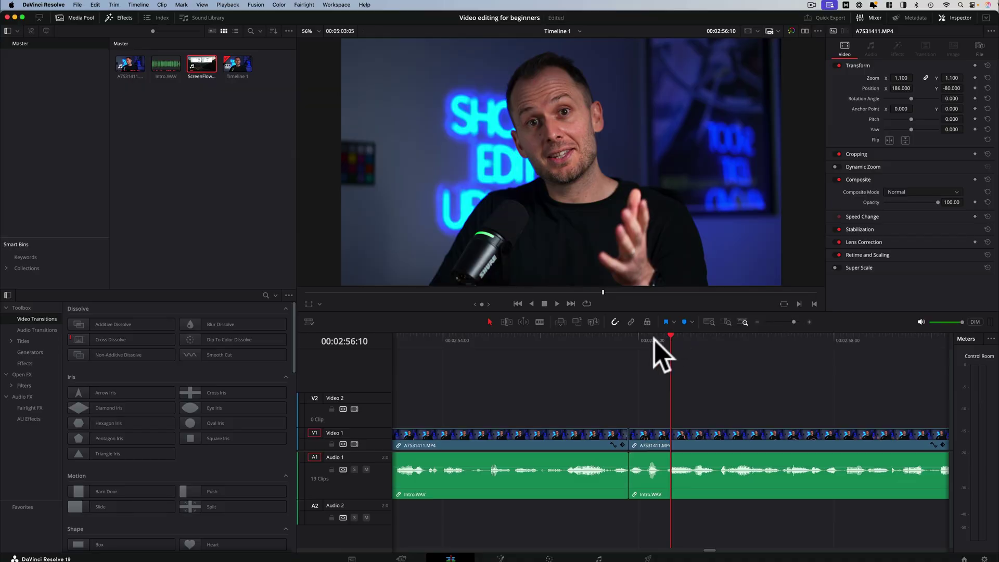
# Set Position X to 294 for the Video 1 clip ending just before 00:02:56:00 and scrub up to the cut
pyautogui.moveTo(654, 340); pyautogui.dragTo(619, 348)
pyautogui.hscroll(1, 624, 346)
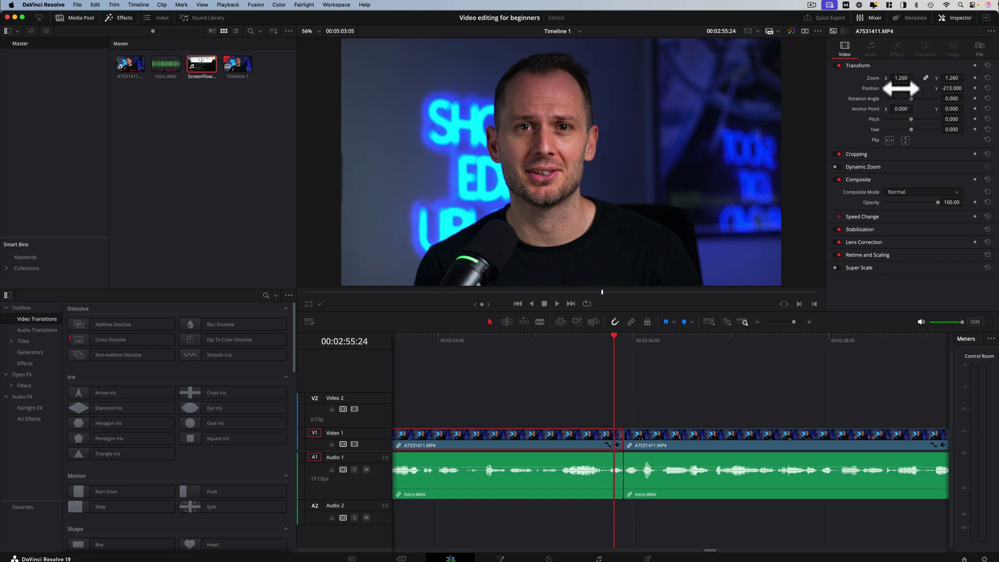
pyautogui.moveTo(901, 89); pyautogui.dragTo(937, 88)
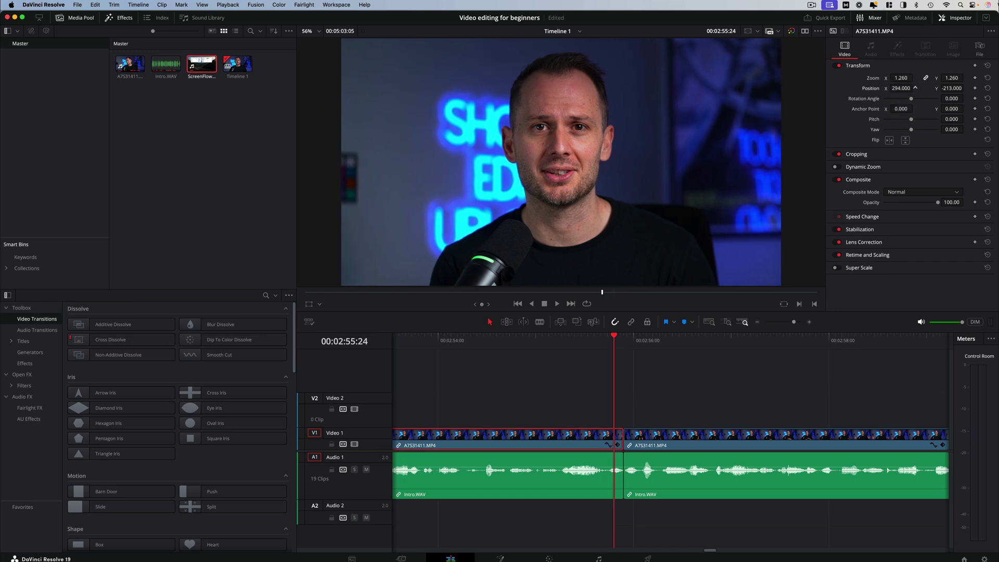
pyautogui.moveTo(617, 337); pyautogui.dragTo(621, 335)
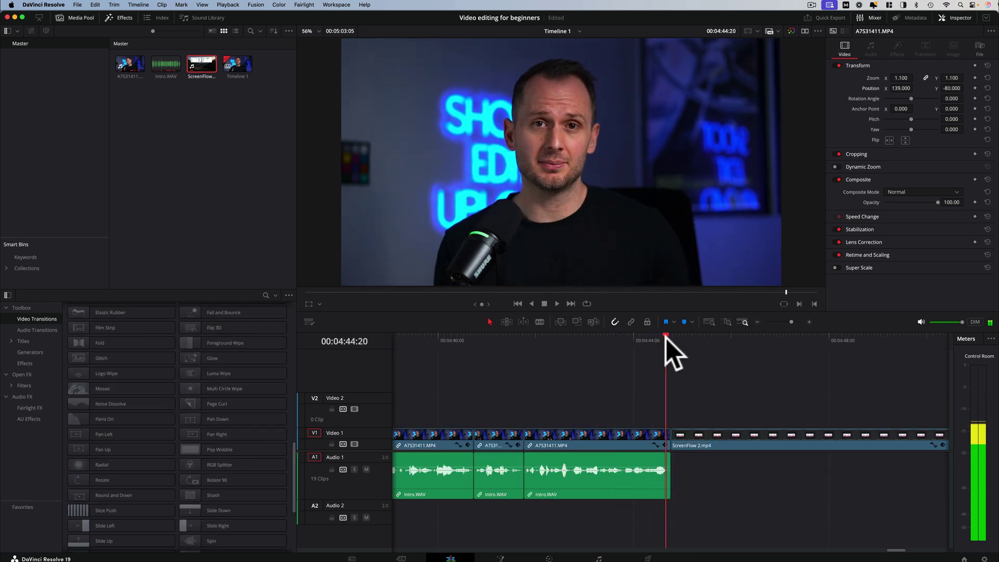
# Add an 8-frame Cross Dissolve between the A7S31411.MP4 clip and ScreenFlow 2.mp4 near 00:04:44:23 and play it back
pyautogui.moveTo(666, 336); pyautogui.dragTo(618, 350)
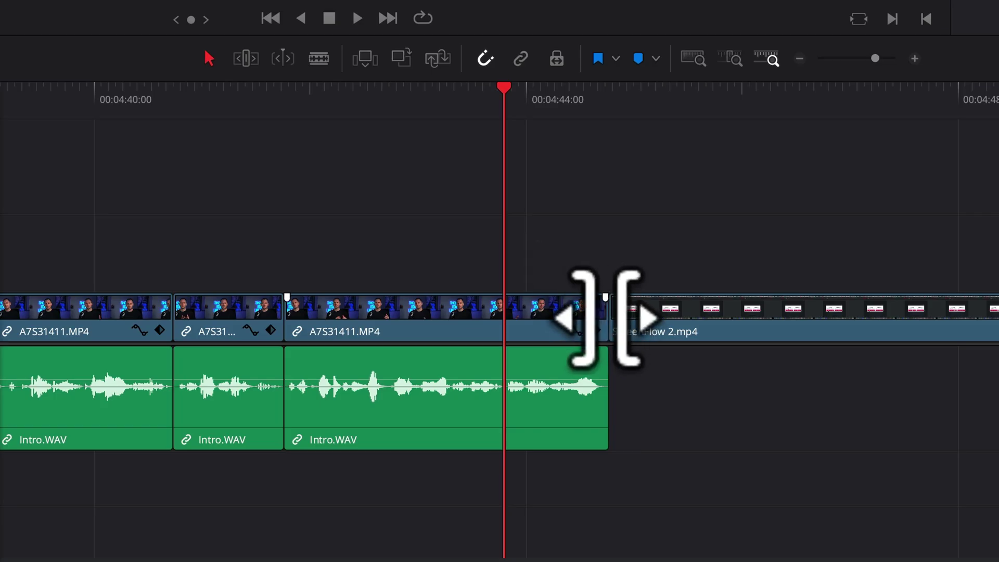
pyautogui.rightClick(608, 317)
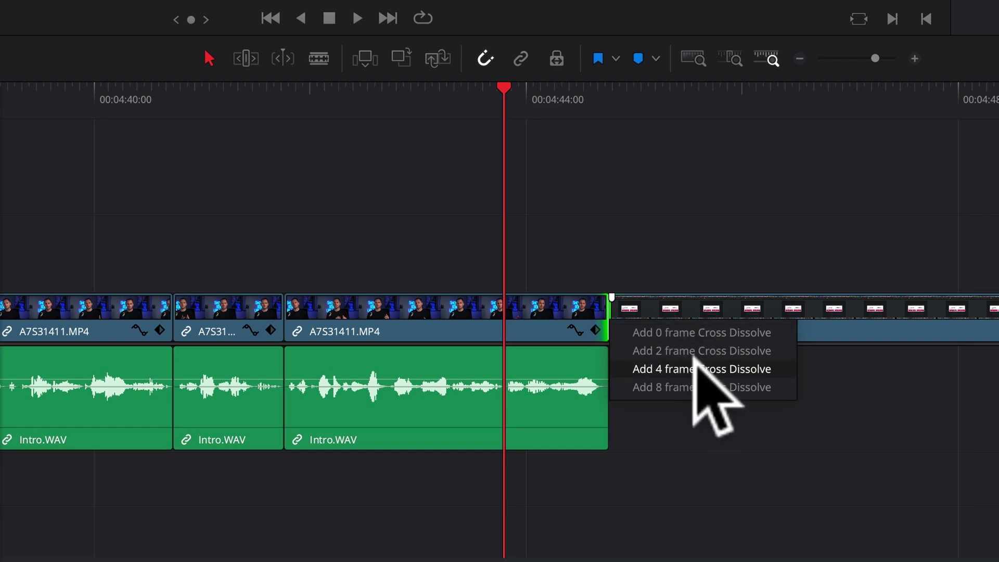
pyautogui.click(703, 381)
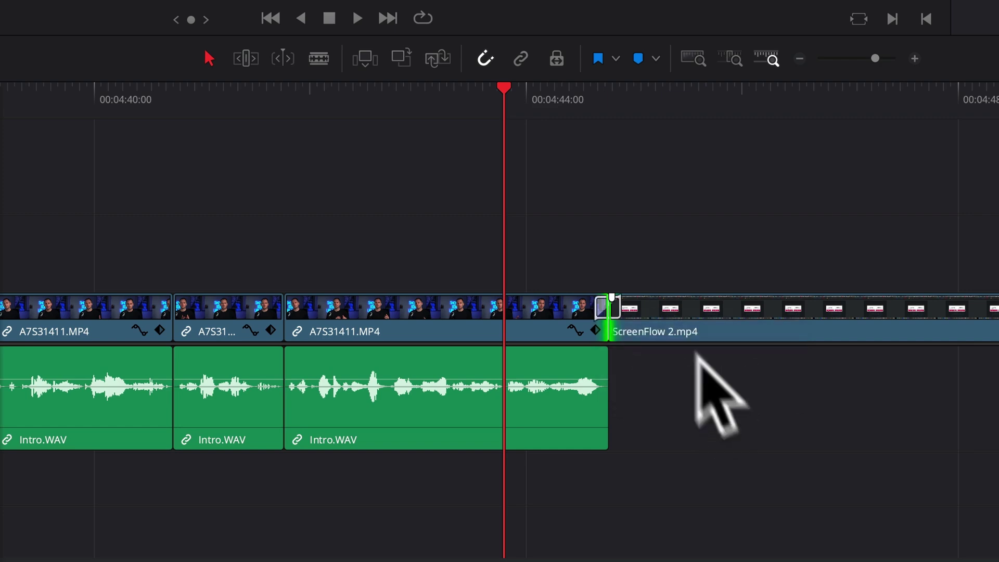
pyautogui.press('space')
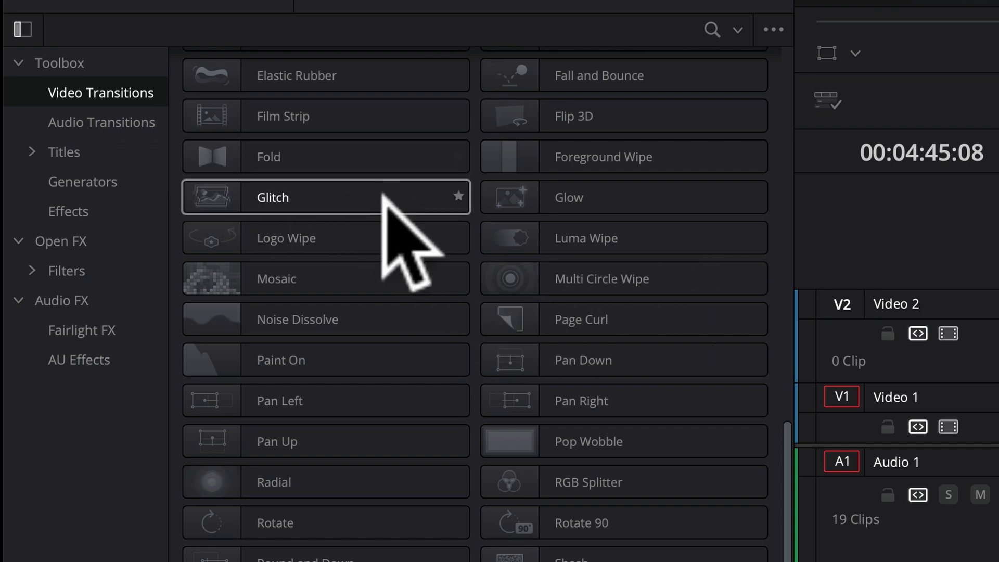
# Replace the Cross Dissolve before ScreenFlow 2.mp4 with an Edge Wipe and play it from 00:04:44:15
pyautogui.scroll(10, 446, 257)
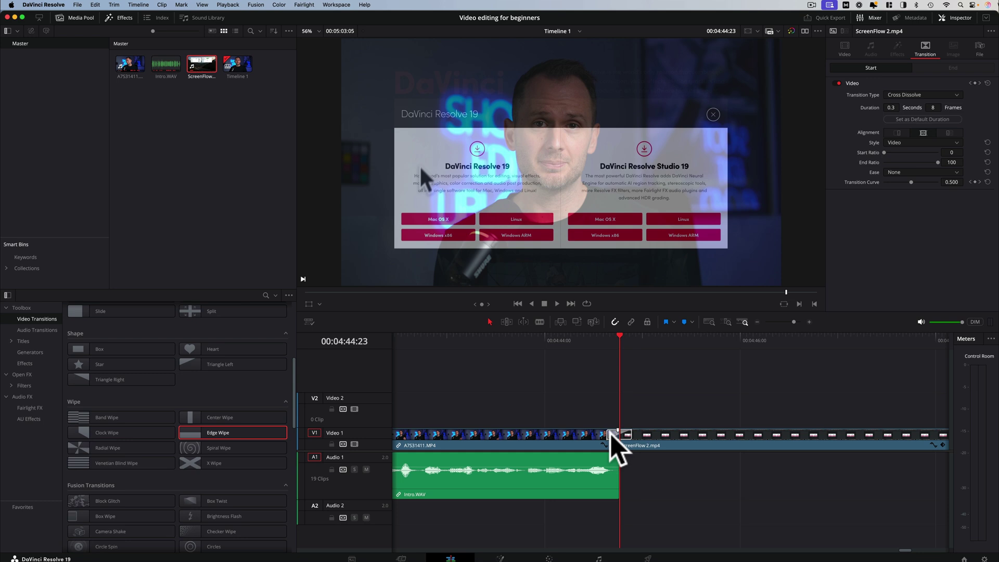
pyautogui.click(611, 435)
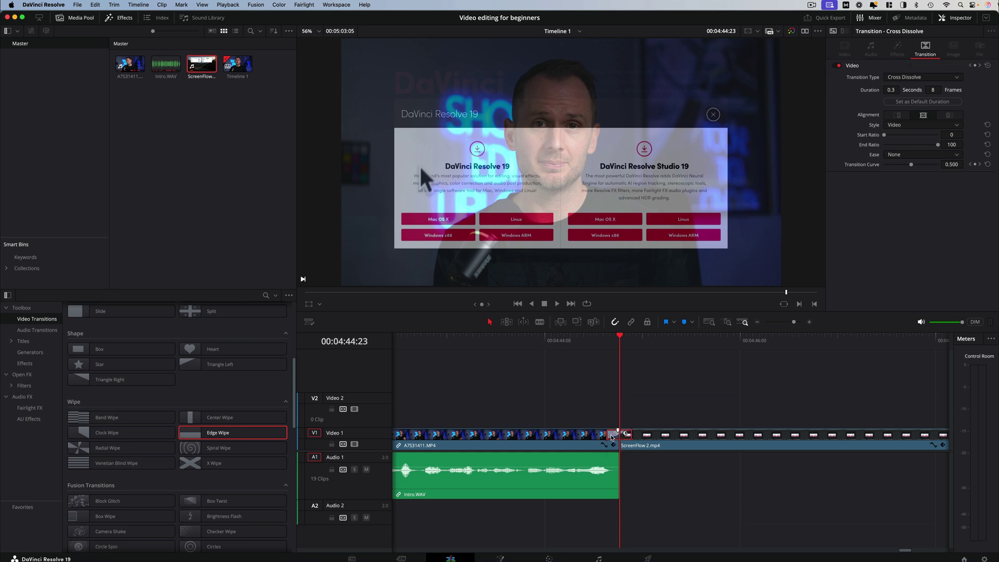
pyautogui.moveTo(210, 416); pyautogui.dragTo(616, 436)
pyautogui.click(590, 339)
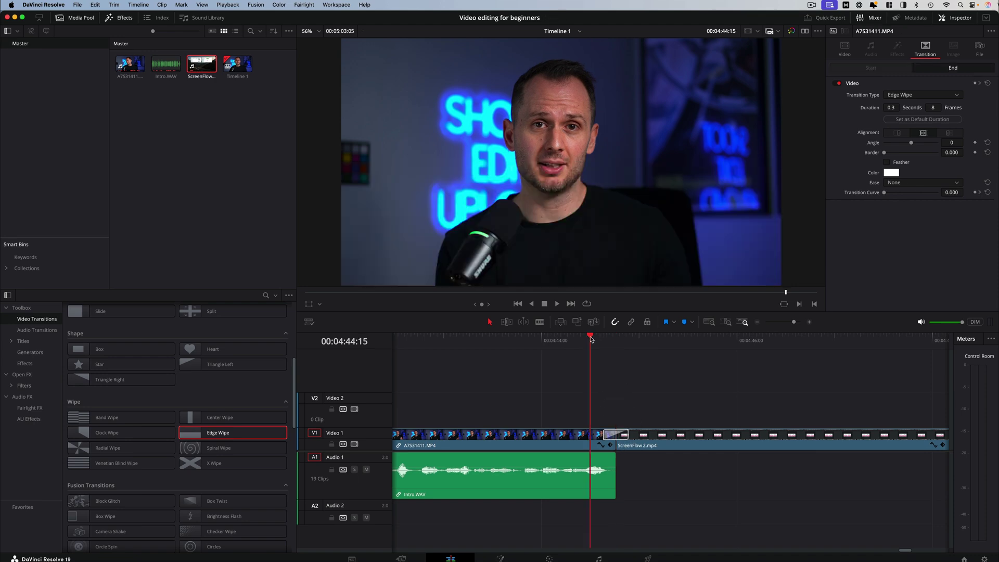
pyautogui.press('space')
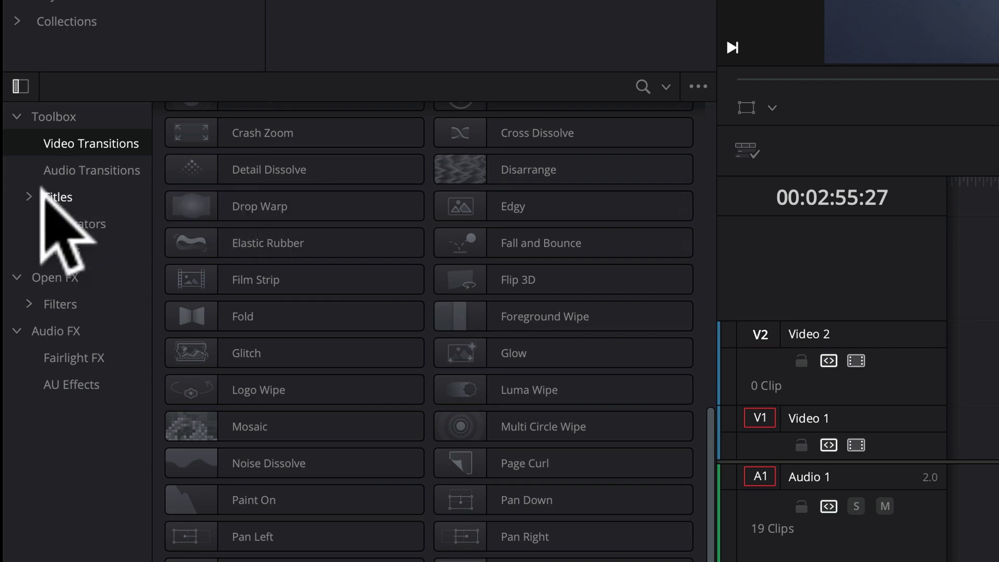
# Add a Text+ title on Video 2 at 00:02:55:27 and extend it to the end of the clip below
pyautogui.click(67, 193)
pyautogui.scroll(15, 402, 273)
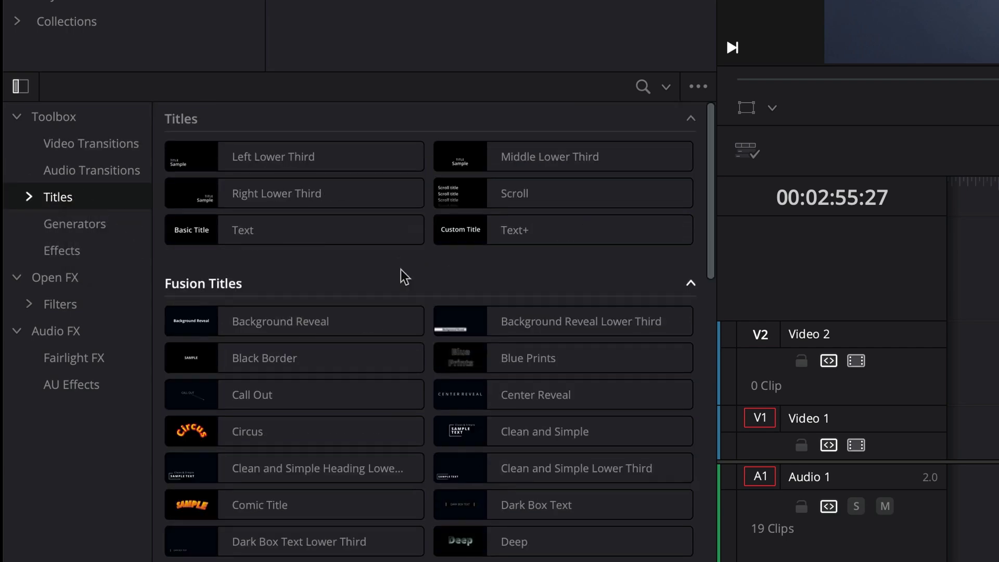
pyautogui.scroll(-4, 402, 273)
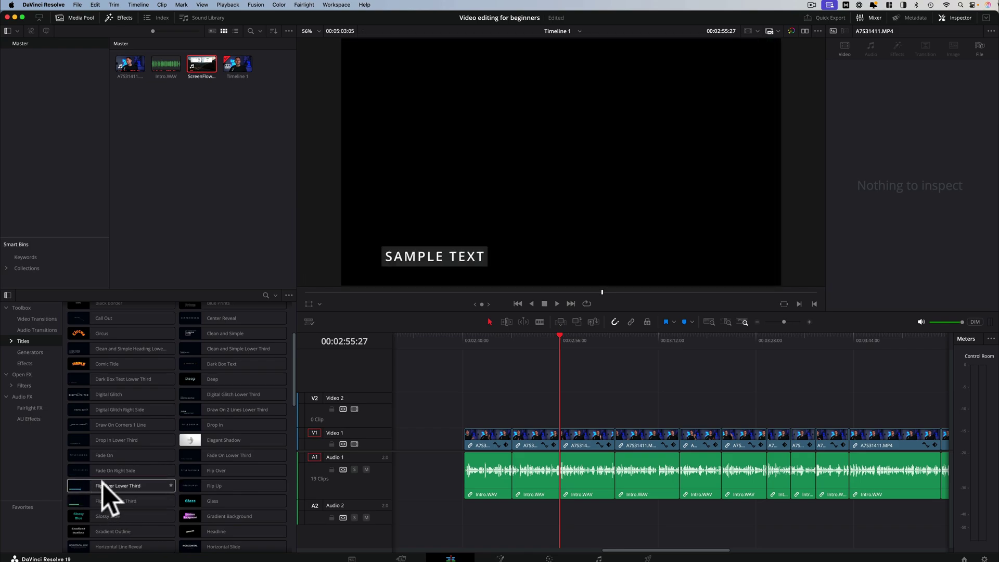
pyautogui.scroll(5, 166, 432)
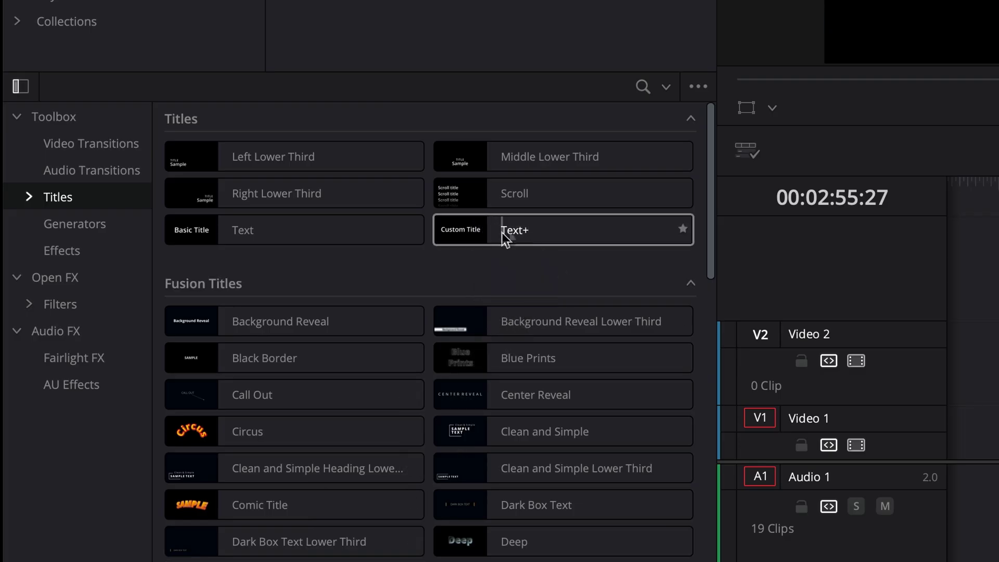
pyautogui.moveTo(504, 229); pyautogui.dragTo(998, 378)
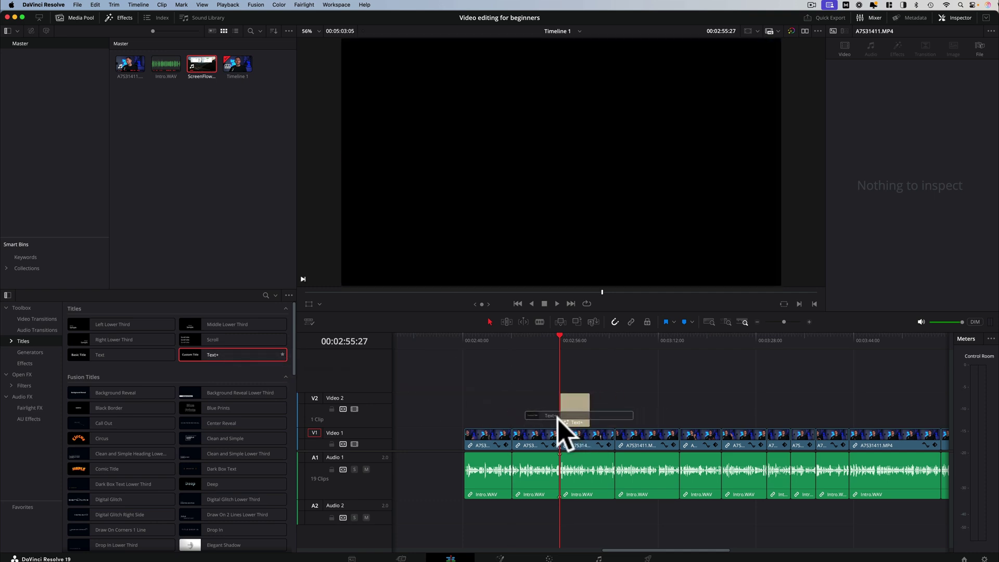
pyautogui.moveTo(559, 417); pyautogui.dragTo(615, 410)
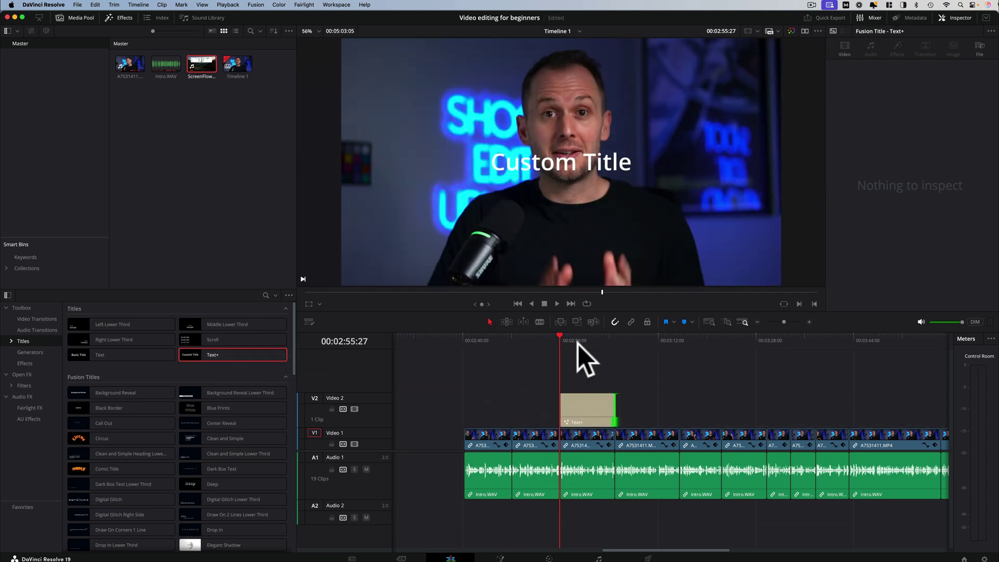
# Change the Text+ title's text to "3 Steps" with the playhead at 00:02:59:18
pyautogui.moveTo(566, 339)
pyautogui.mouseDown()
pyautogui.moveTo(605, 342)
pyautogui.moveTo(582, 337)
pyautogui.mouseUp()
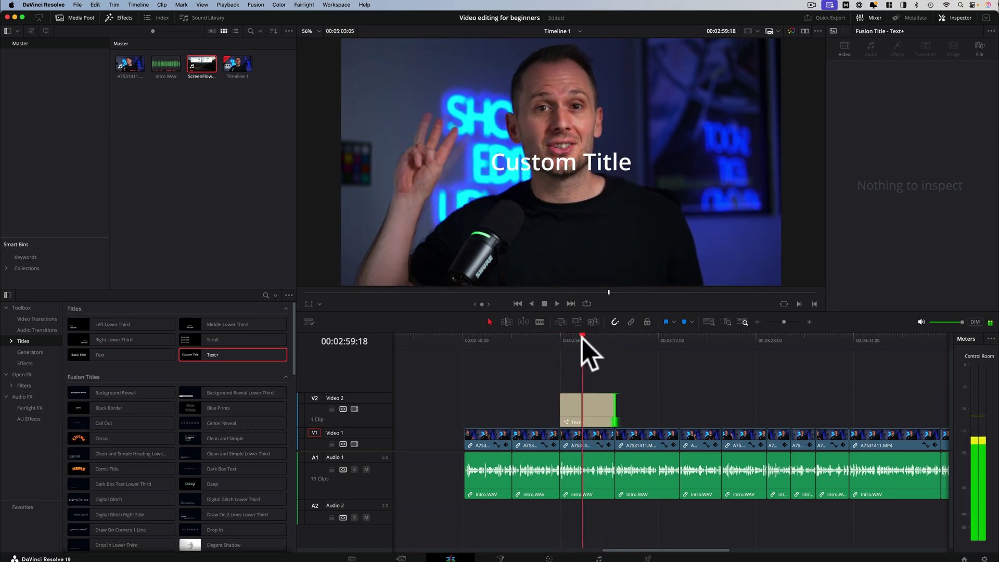
pyautogui.click(594, 406)
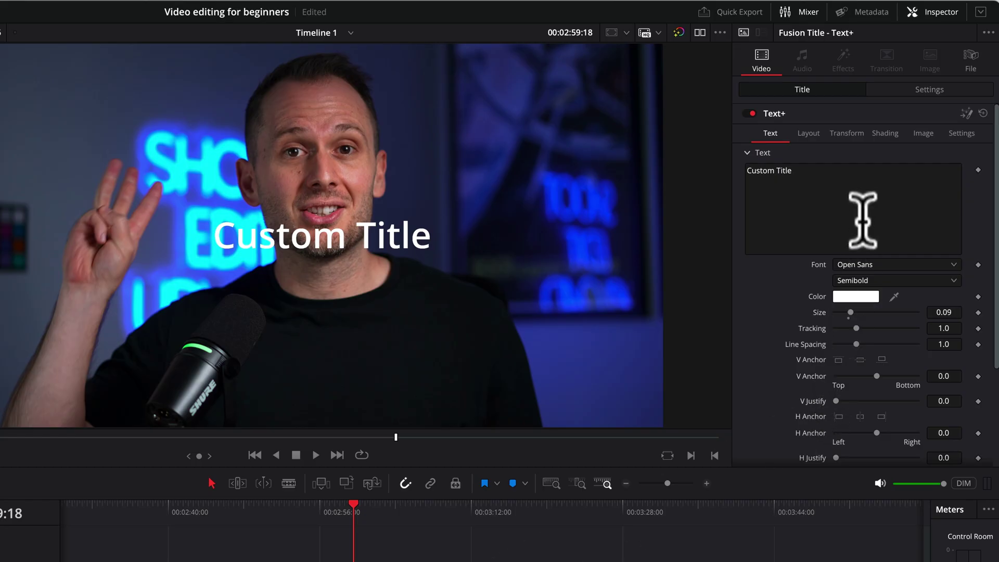
pyautogui.scroll(-3, 809, 217)
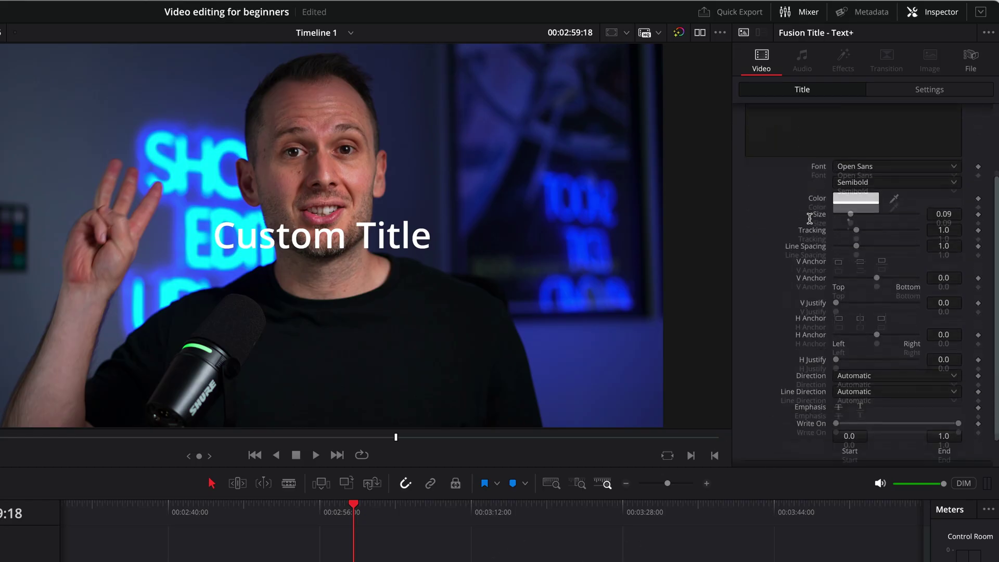
pyautogui.scroll(3, 811, 205)
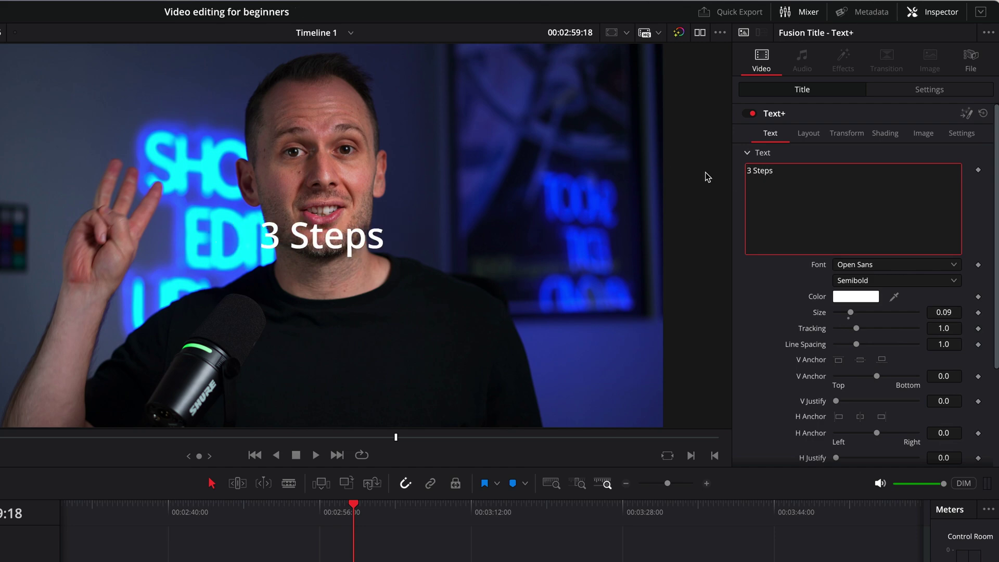
# Style the "3 Steps" title in SF Pro Display Bold at size 0.2126 and lower it to the presenter's chest
pyautogui.click(952, 264)
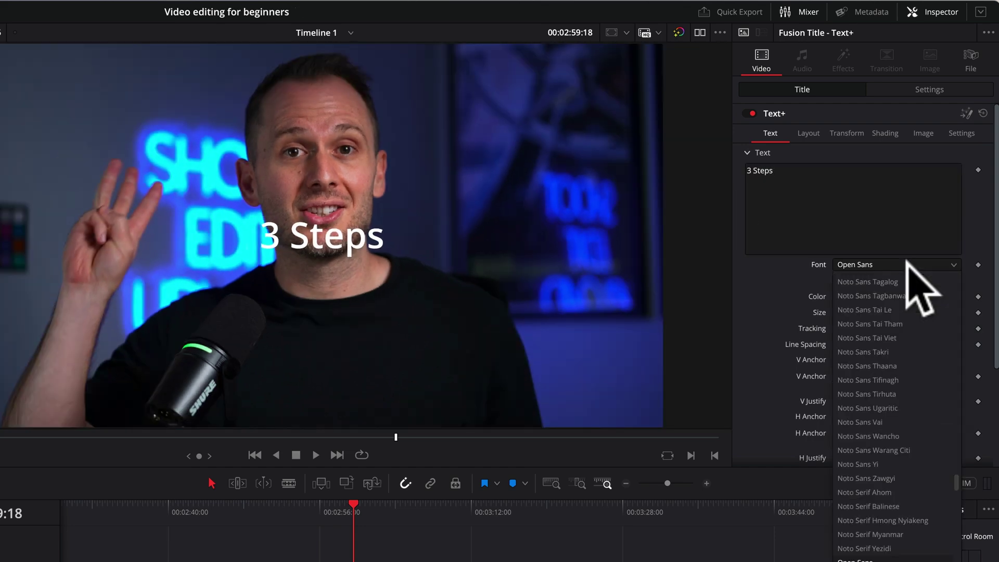
pyautogui.scroll(-8, 874, 419)
pyautogui.click(873, 419)
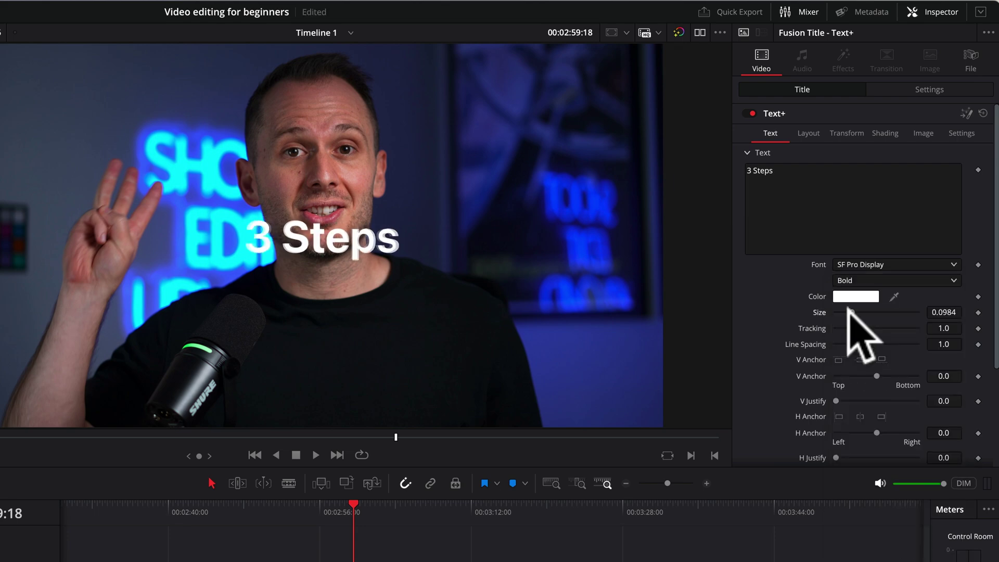
pyautogui.moveTo(849, 311); pyautogui.dragTo(872, 308)
pyautogui.moveTo(883, 307); pyautogui.dragTo(870, 322)
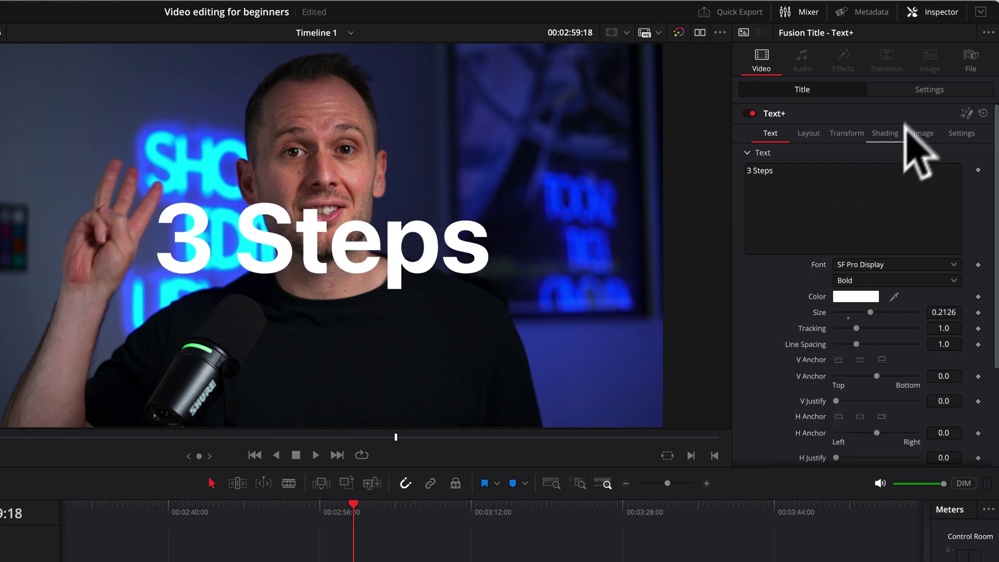
pyautogui.click(929, 88)
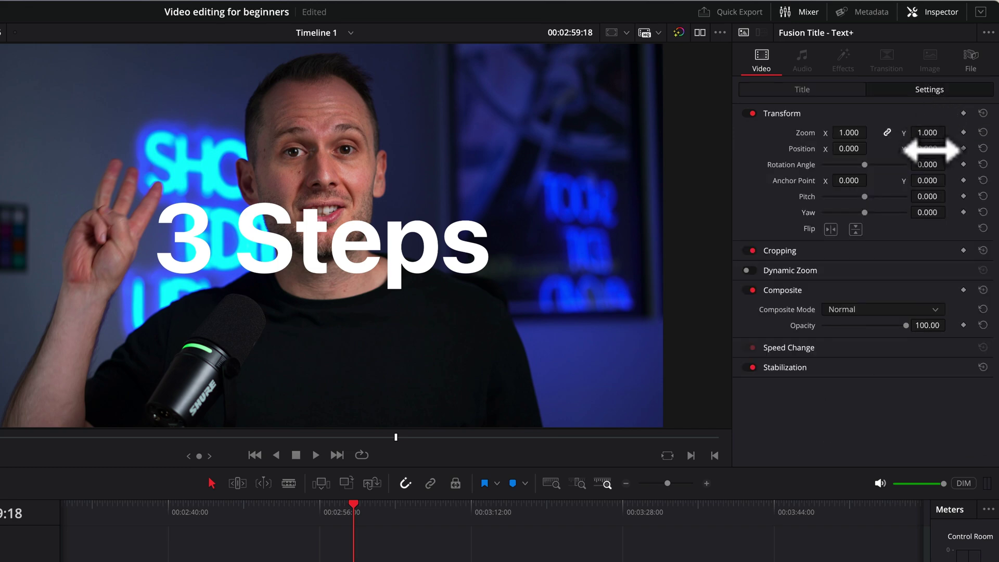
pyautogui.moveTo(924, 149); pyautogui.dragTo(832, 149)
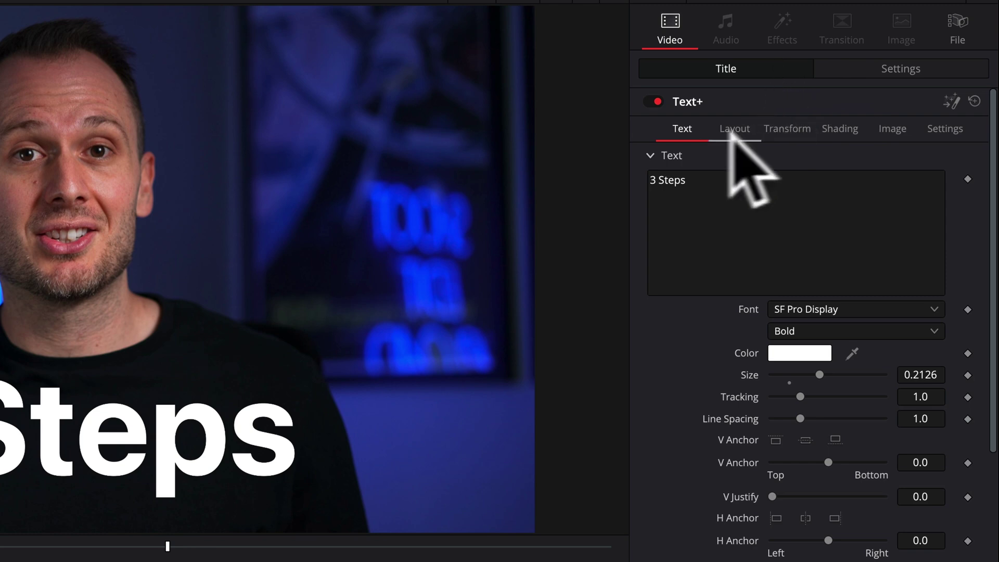
pyautogui.click(729, 127)
pyautogui.click(788, 130)
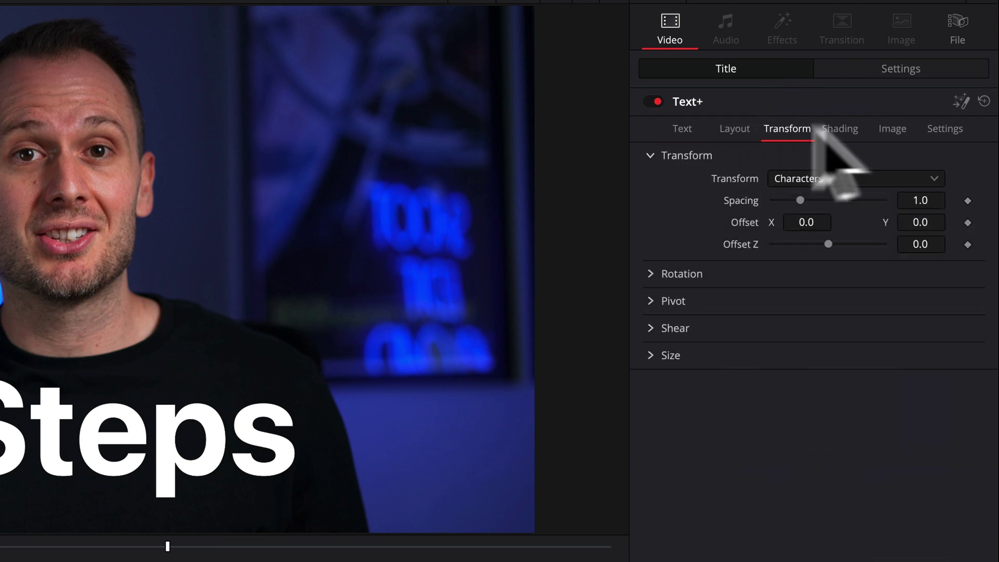
pyautogui.click(839, 132)
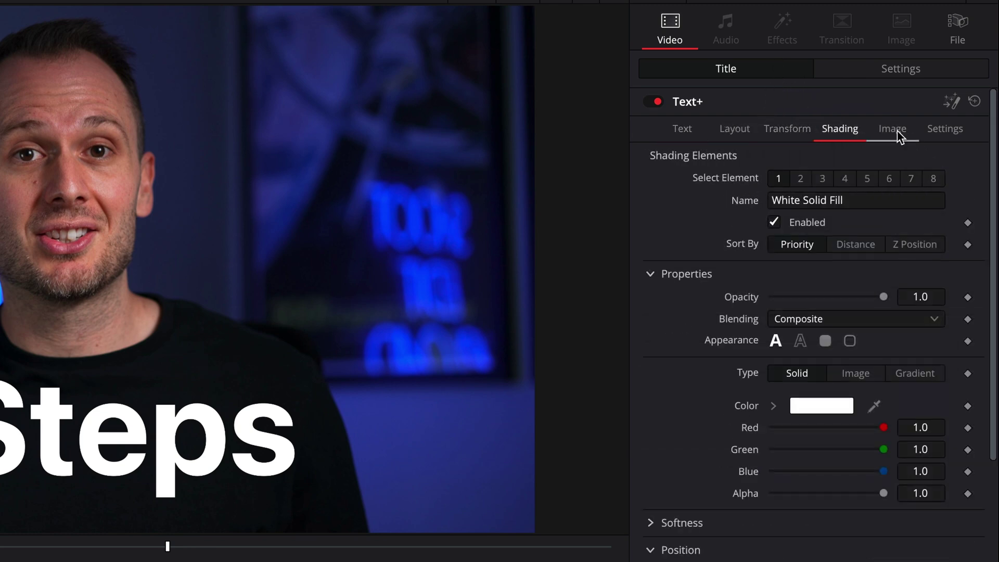
pyautogui.click(682, 127)
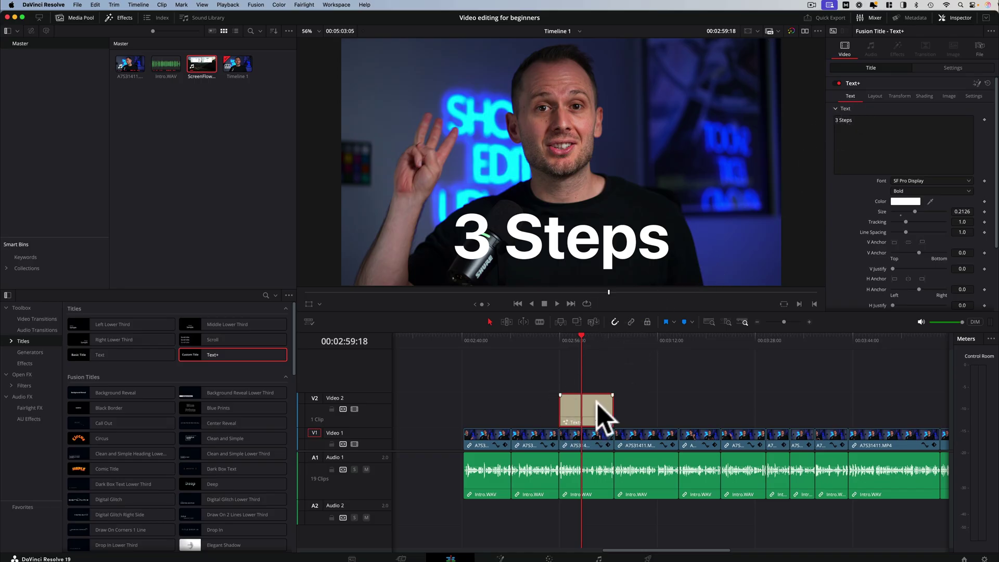
# Add a Cross Dissolve at the start of the Text+ title on Video 2
pyautogui.click(37, 319)
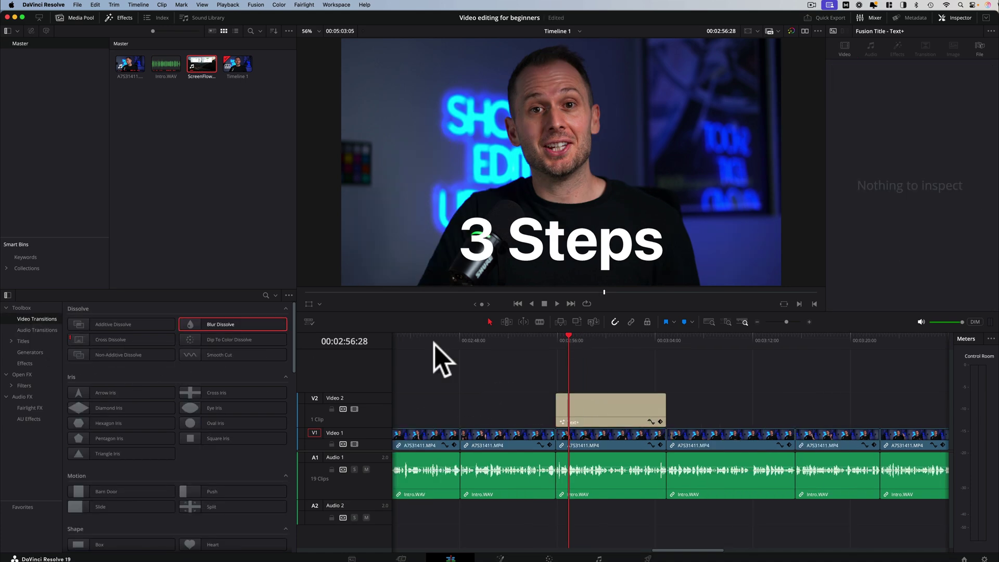
pyautogui.press('super+equal')
pyautogui.hscroll(5, 493, 370)
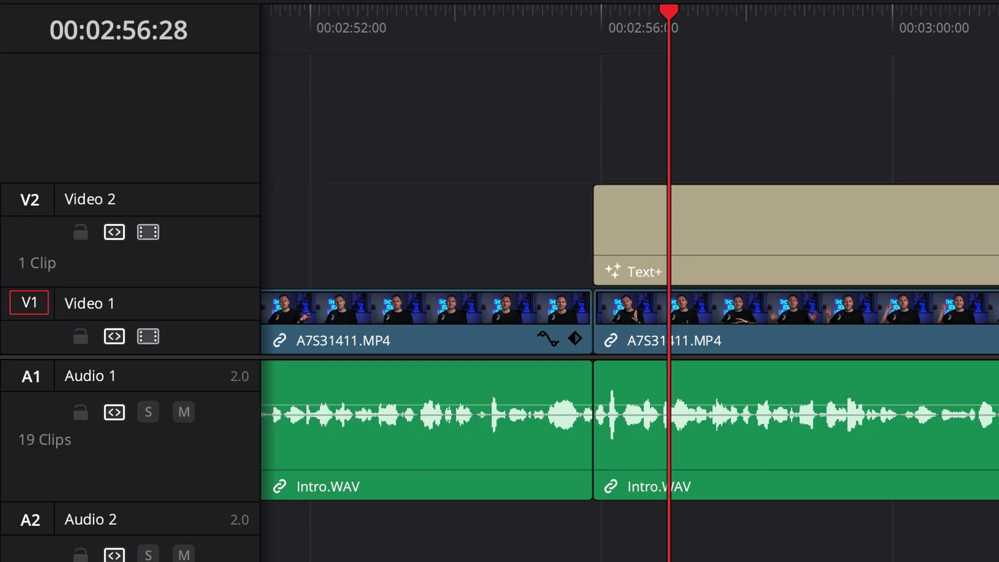
pyautogui.moveTo(106, 338); pyautogui.dragTo(503, 411)
pyautogui.moveTo(587, 235); pyautogui.dragTo(591, 231)
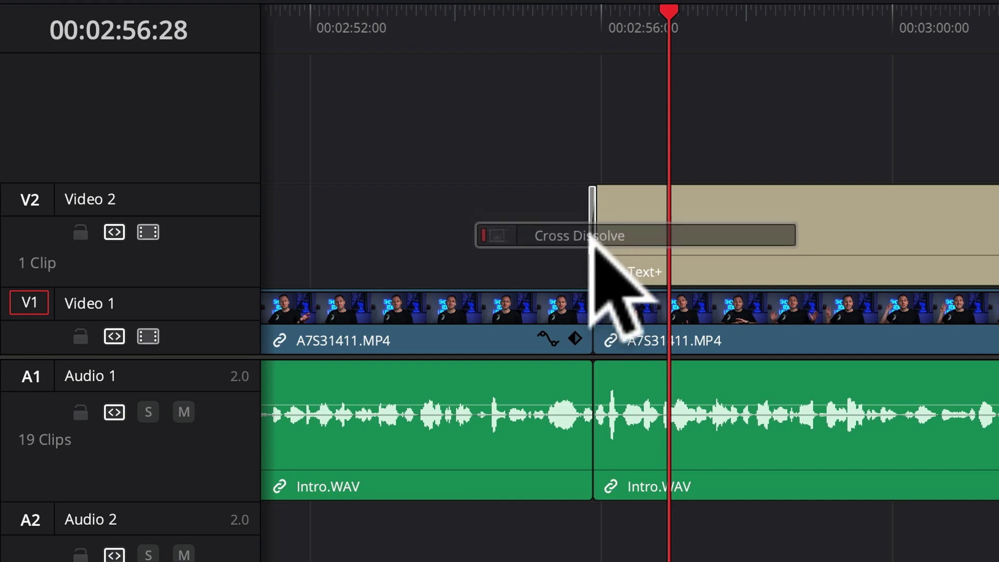
pyautogui.press('super+equal')
pyautogui.press('super+equal')
pyautogui.press('super+equal')
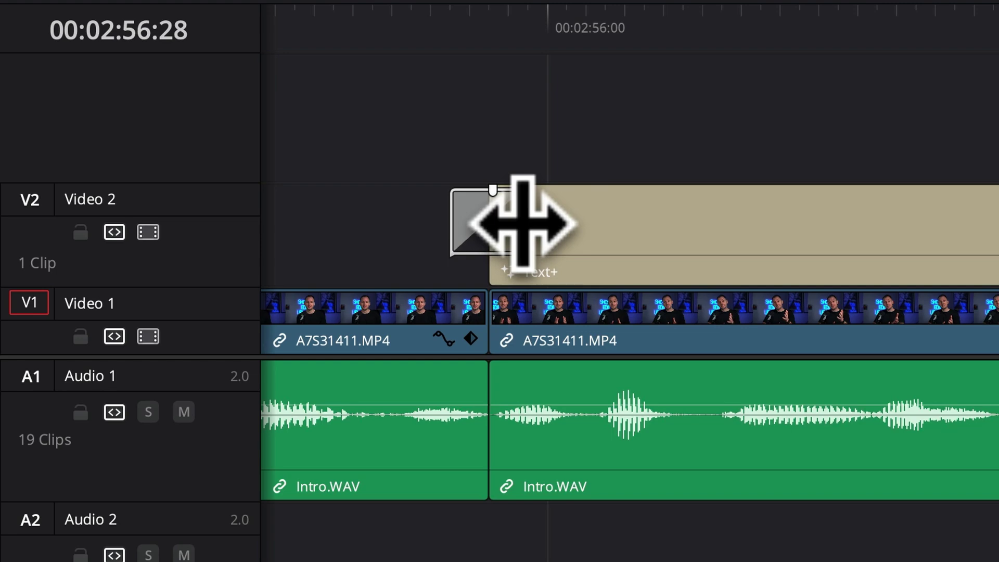
# Lengthen the Cross Dissolve at the start of the "3 Steps" title to 10 frames and play it back
pyautogui.moveTo(522, 224); pyautogui.dragTo(566, 225)
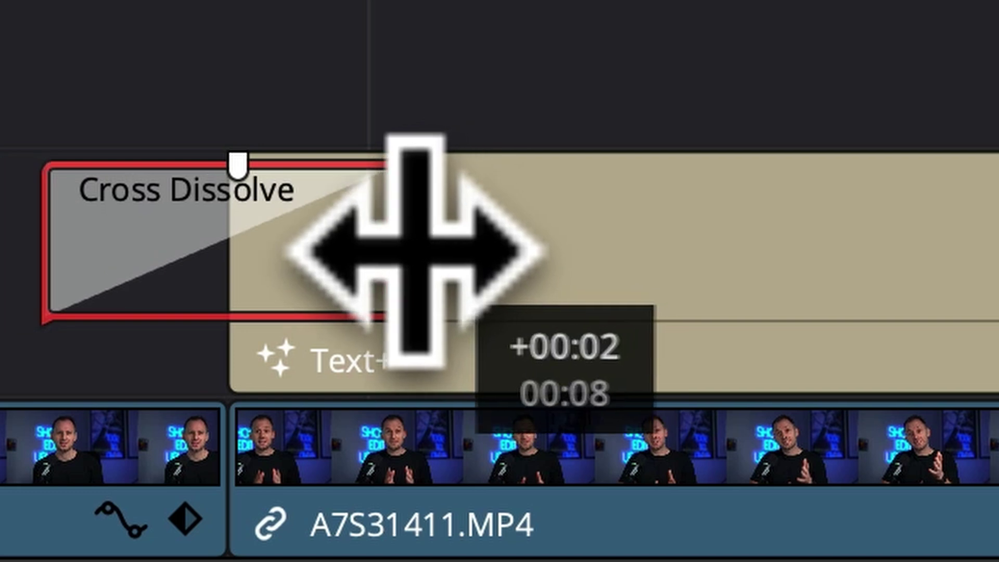
pyautogui.moveTo(415, 251); pyautogui.dragTo(431, 255)
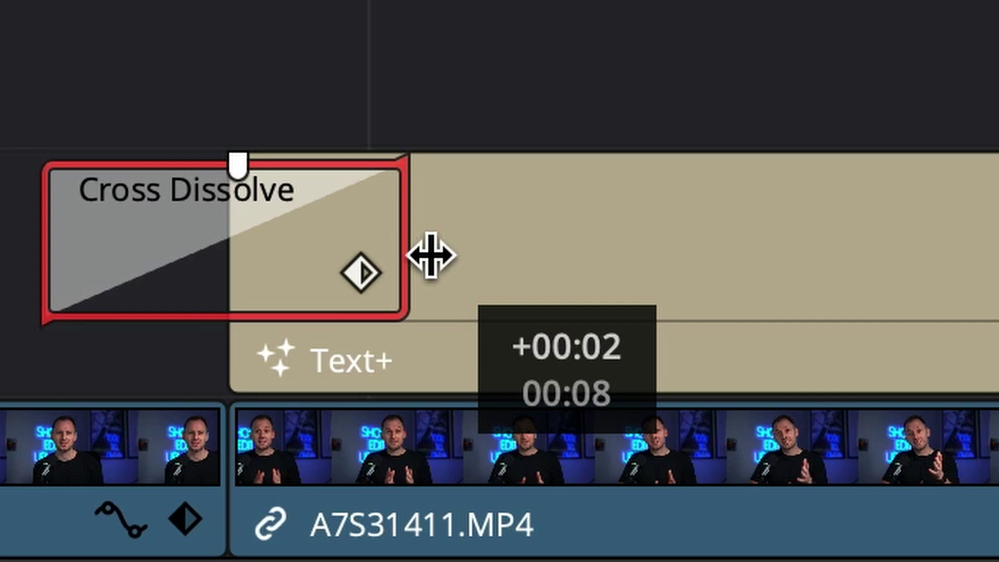
pyautogui.moveTo(431, 255); pyautogui.dragTo(483, 263)
pyautogui.press('space')
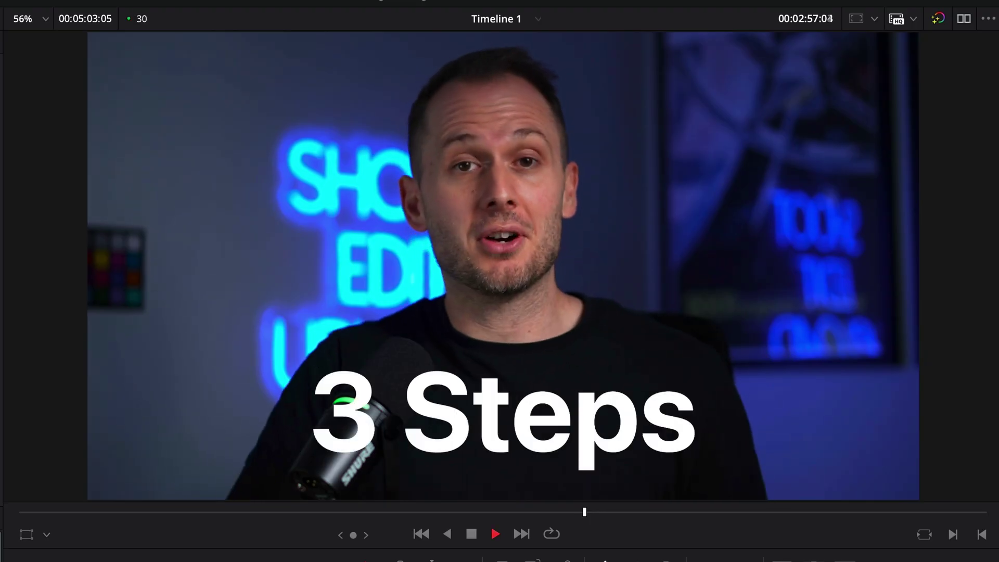
pyautogui.press('space')
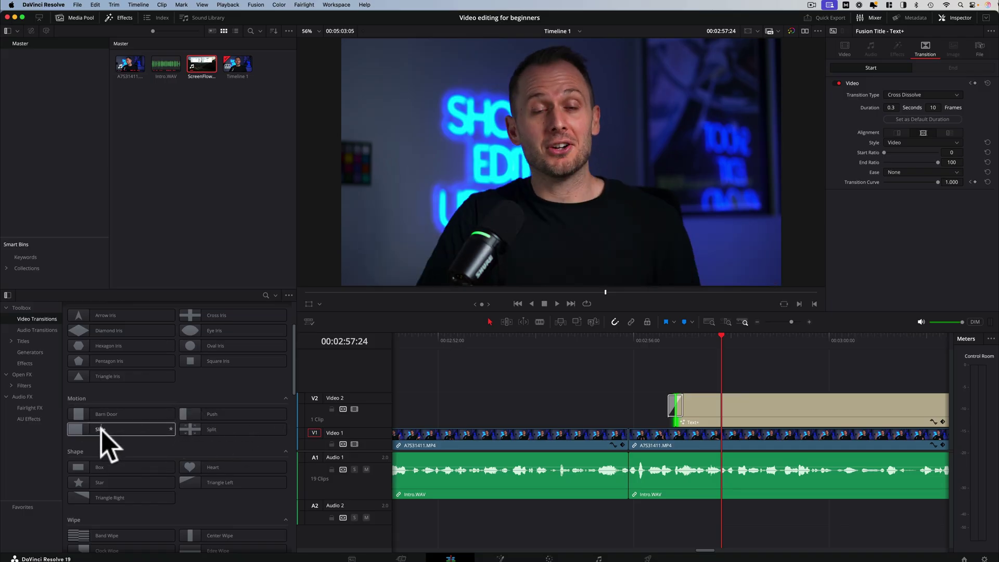
# Apply a Slide transition at the start of the "3 Steps" title and play it back
pyautogui.moveTo(98, 430); pyautogui.dragTo(675, 411)
pyautogui.click(642, 340)
pyautogui.press('space')
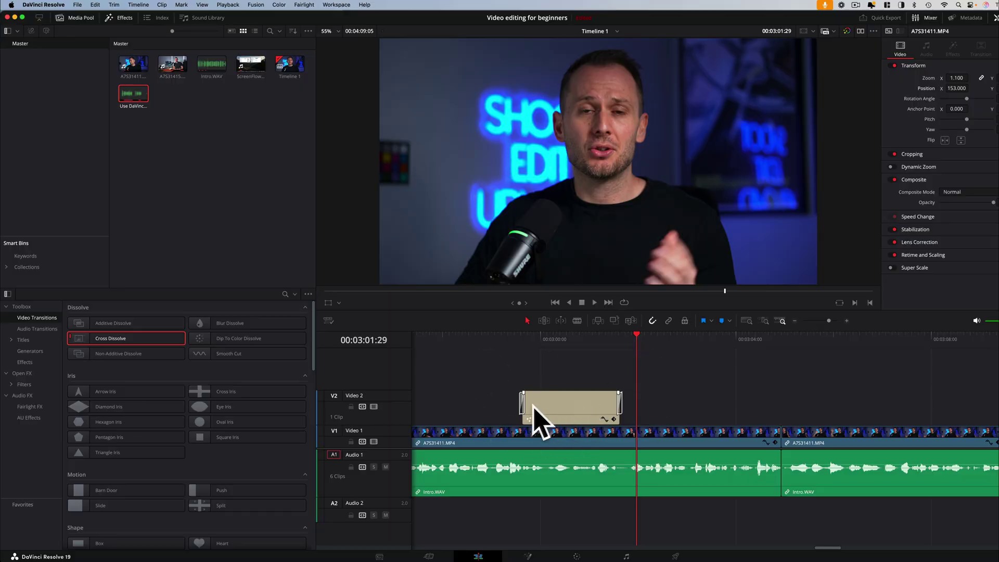
# Duplicate the "3 Steps" title and place the copy on Video 2 around 00:03:06:25
pyautogui.click(566, 407)
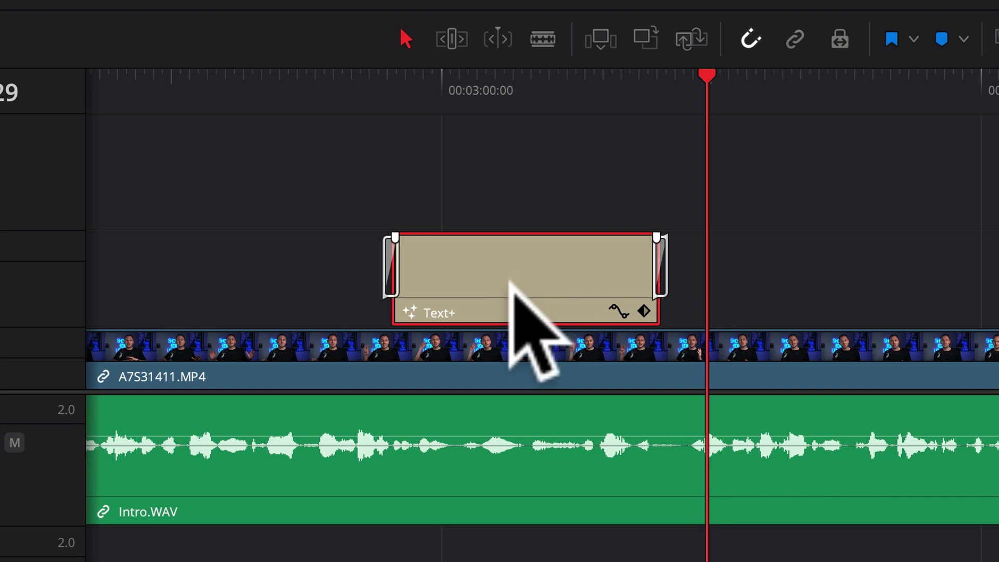
pyautogui.moveTo(510, 282); pyautogui.dragTo(509, 199)
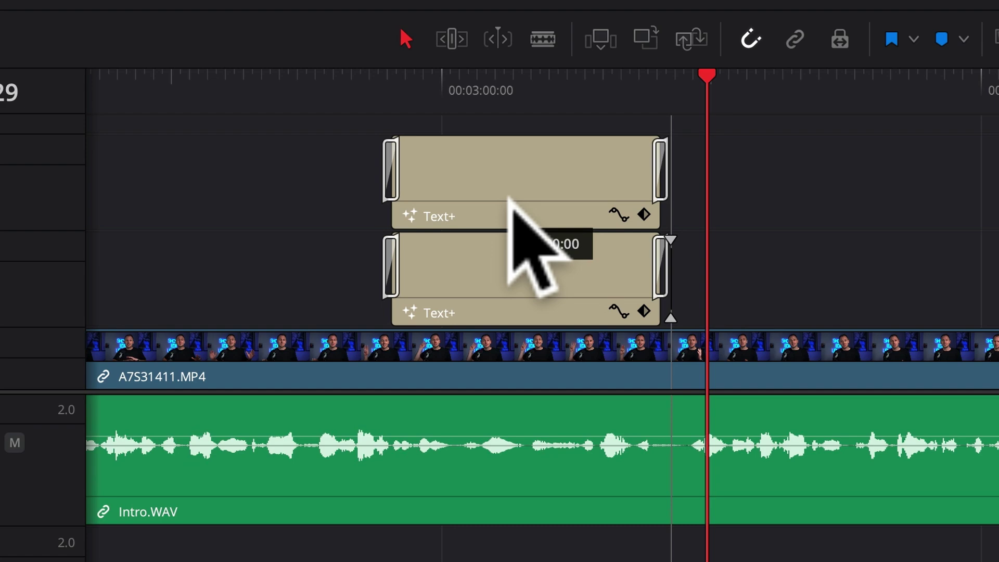
pyautogui.moveTo(507, 199); pyautogui.dragTo(508, 201)
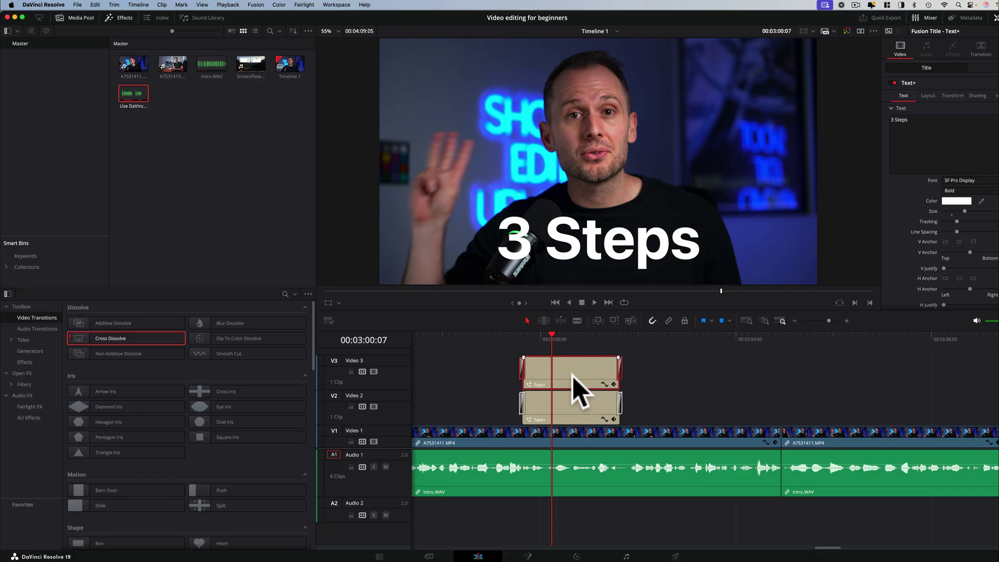
pyautogui.moveTo(572, 374); pyautogui.dragTo(879, 407)
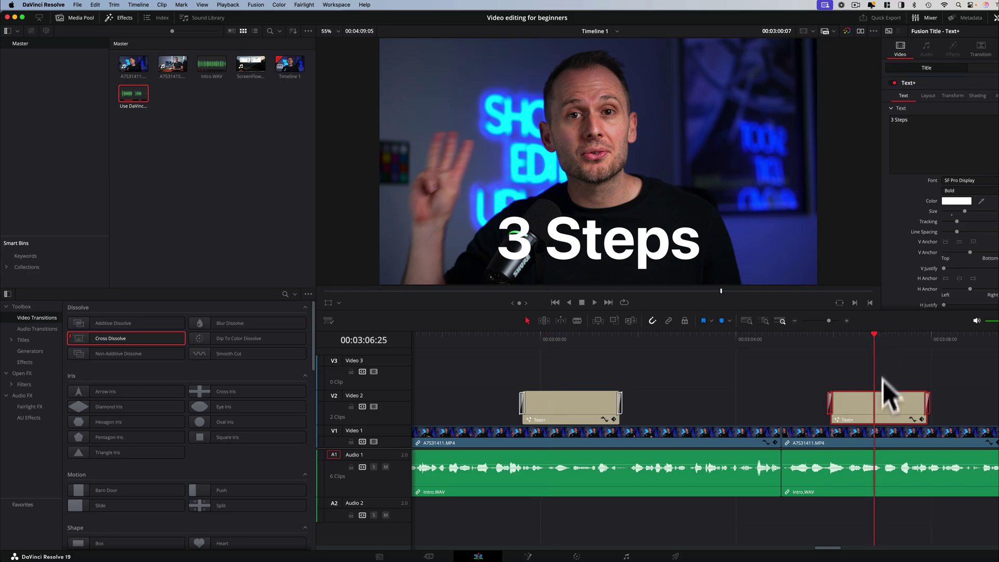
# Change the copied title's text to "DaVinci Resolve" and reduce its size to 0.1732
pyautogui.click(957, 133)
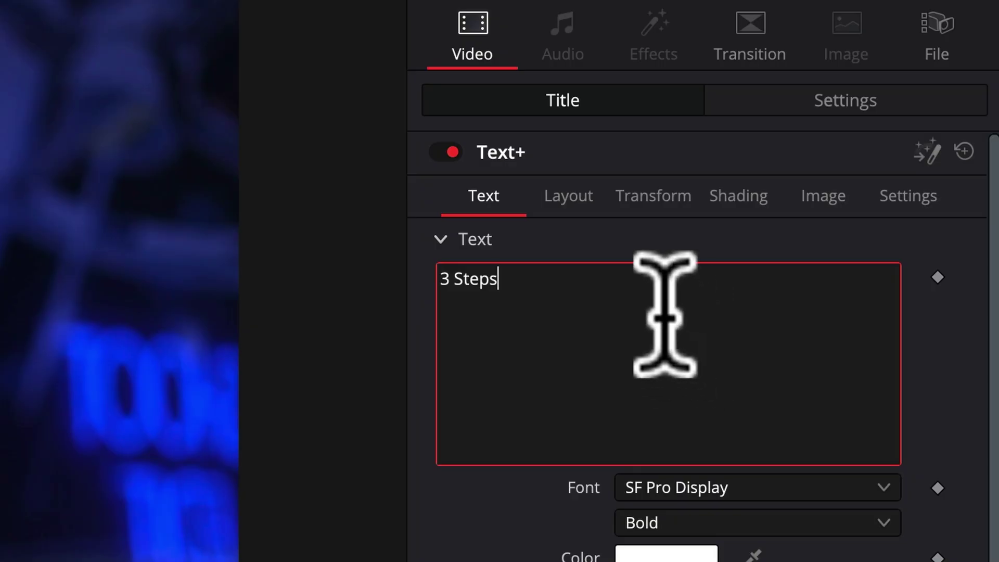
pyautogui.moveTo(924, 127); pyautogui.dragTo(886, 121)
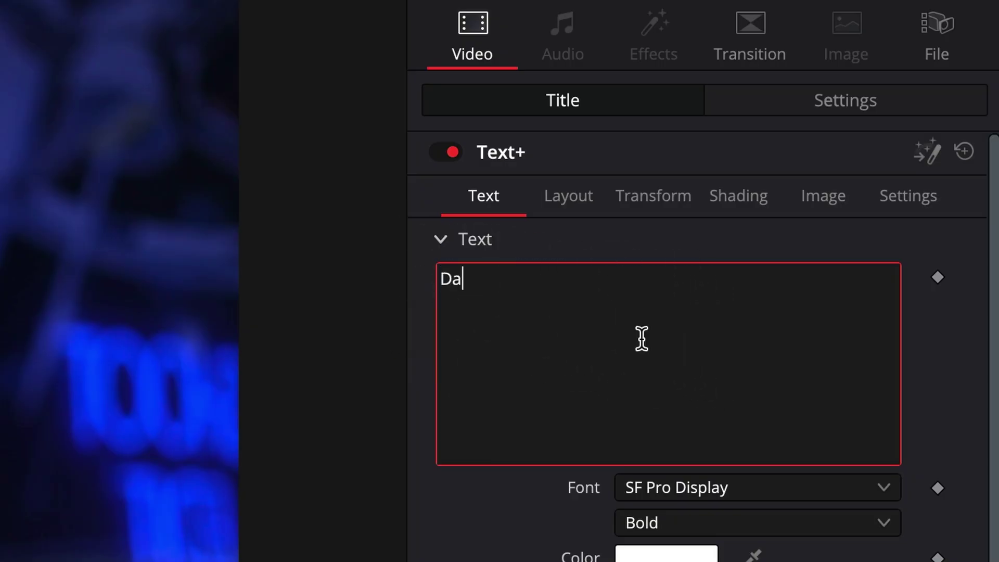
pyautogui.write('DaVinci Re')
pyautogui.write('solve')
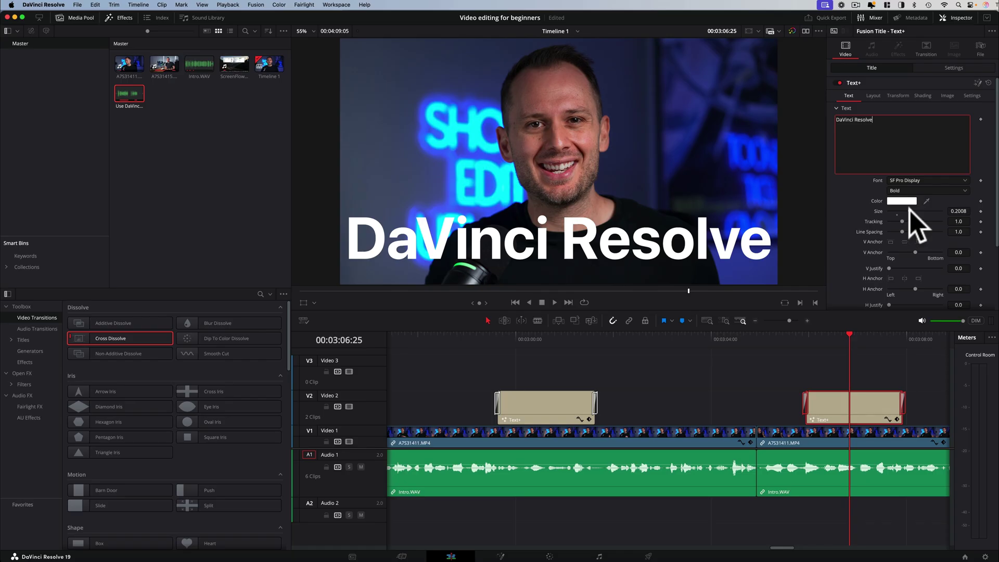
pyautogui.moveTo(908, 207); pyautogui.dragTo(905, 208)
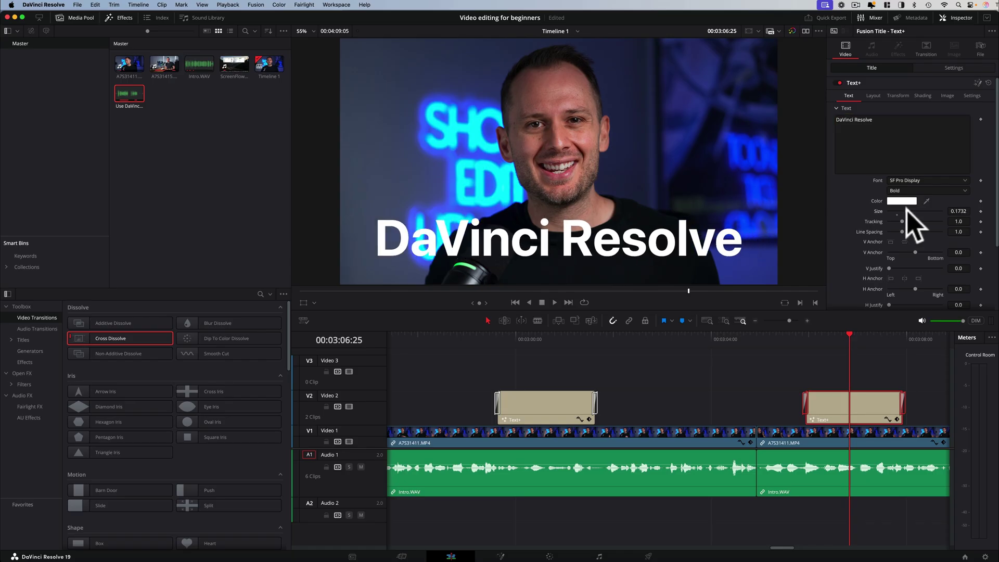
# Lower the "DaVinci Resolve" title to Y position -763, play it back, and duplicate it further along Video 2
pyautogui.click(953, 68)
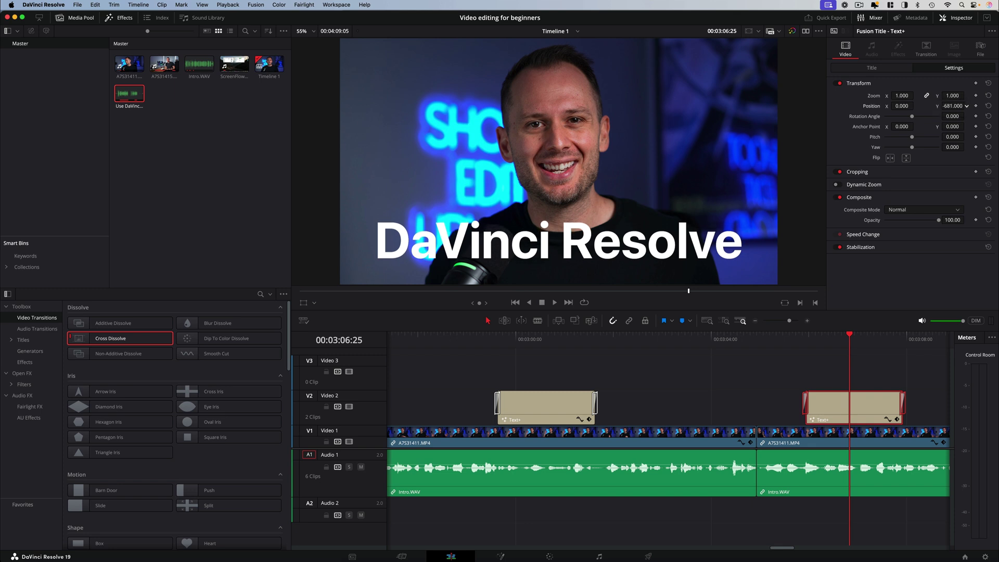
pyautogui.click(787, 341)
pyautogui.press('space')
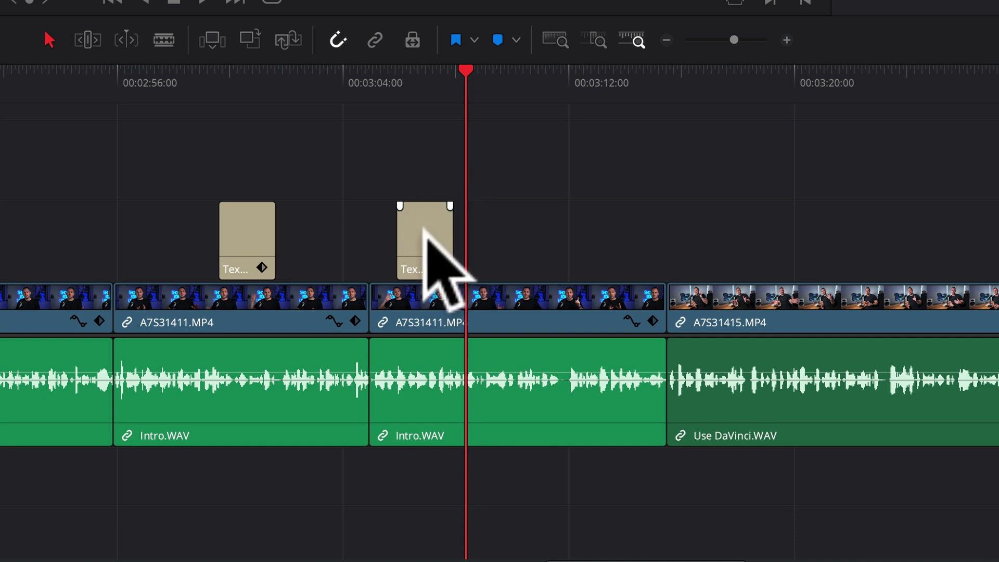
pyautogui.moveTo(424, 229); pyautogui.dragTo(694, 227)
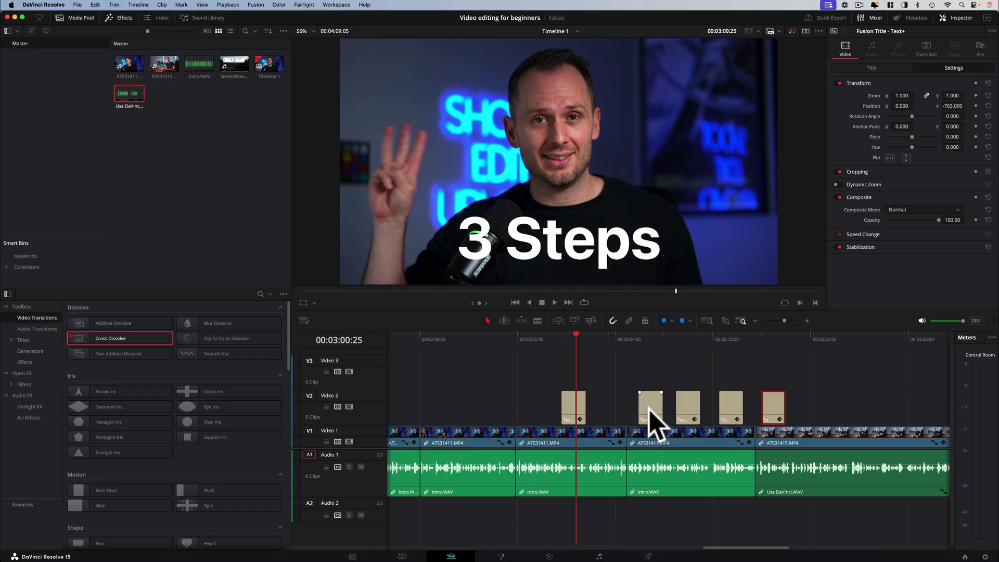
# Move the first "DaVinci Resolve" title onto Video 3 above the "3 Steps" title and change its text to "Learn in"
pyautogui.moveTo(649, 409); pyautogui.dragTo(575, 359)
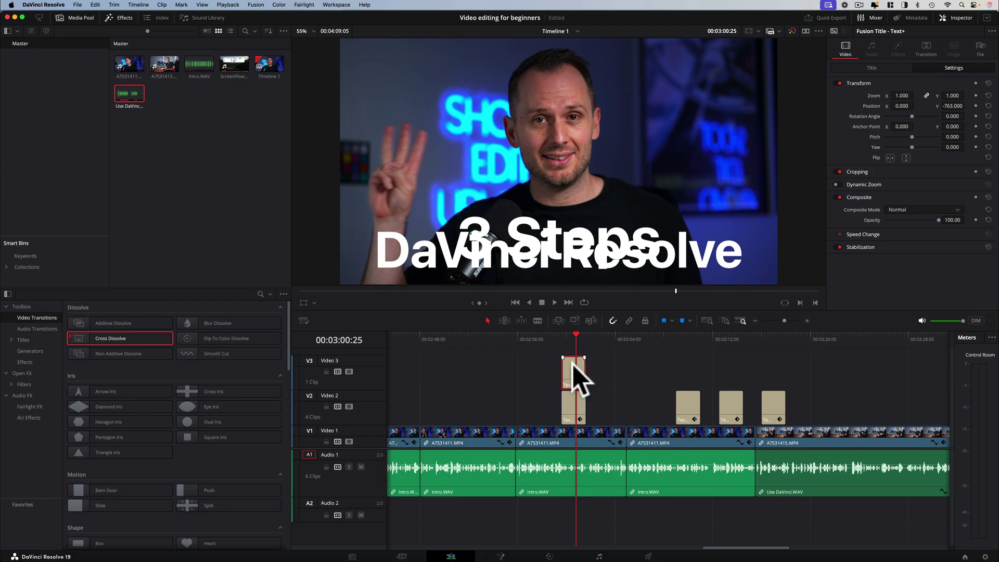
pyautogui.click(872, 68)
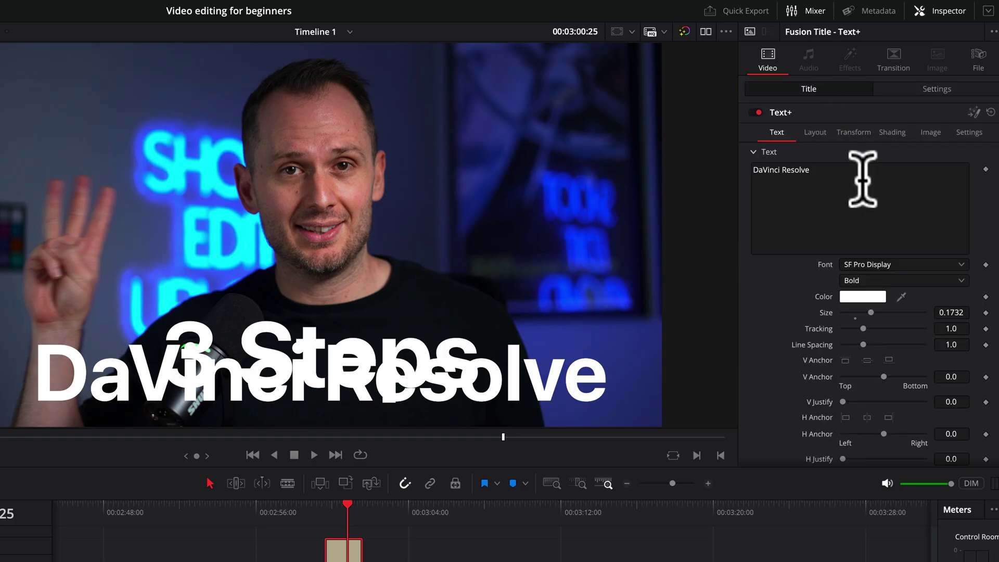
pyautogui.moveTo(904, 122); pyautogui.dragTo(806, 111)
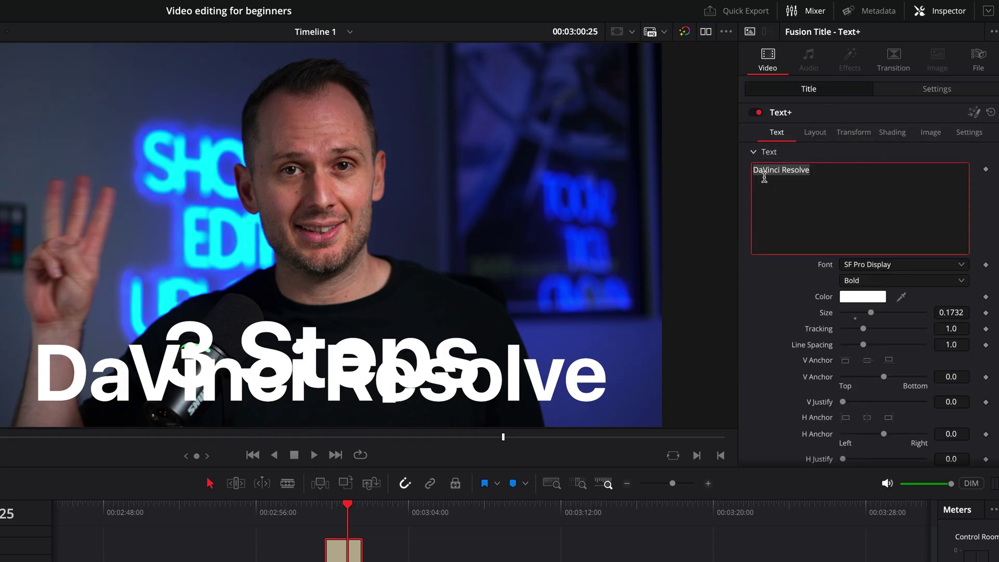
pyautogui.write('Learn in')
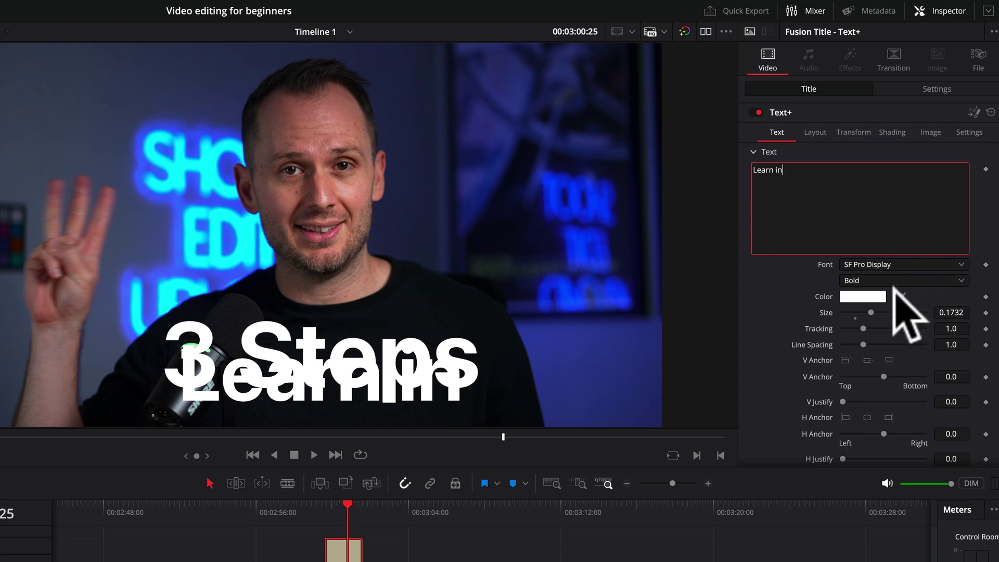
# Shrink the "Learn in" title, raise it above "3 Steps" at Y position -354, and play it back
pyautogui.moveTo(867, 305); pyautogui.dragTo(853, 306)
pyautogui.click(930, 89)
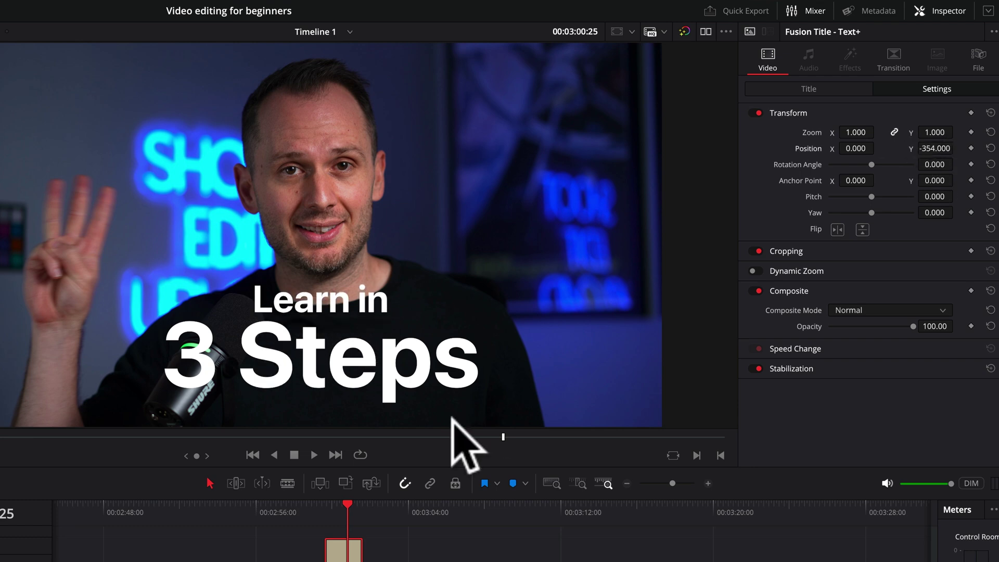
pyautogui.click(317, 507)
pyautogui.press('space')
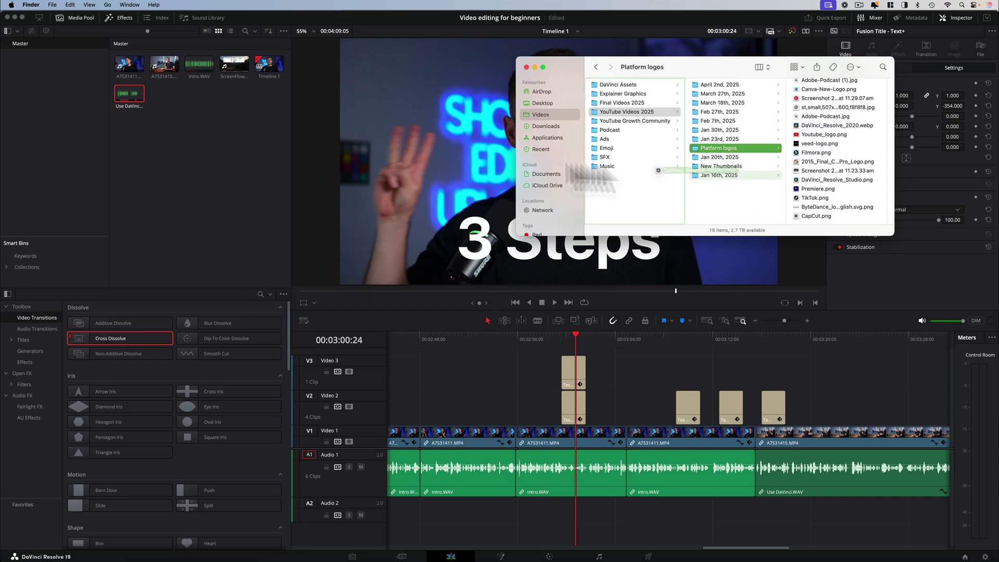
# Import DaVinci_Resolve_Studio.png from the Platform logos folder and place it on Video 2, ending at the cut before the "3 Steps" clip
pyautogui.moveTo(837, 180); pyautogui.dragTo(190, 172)
pyautogui.click(194, 167)
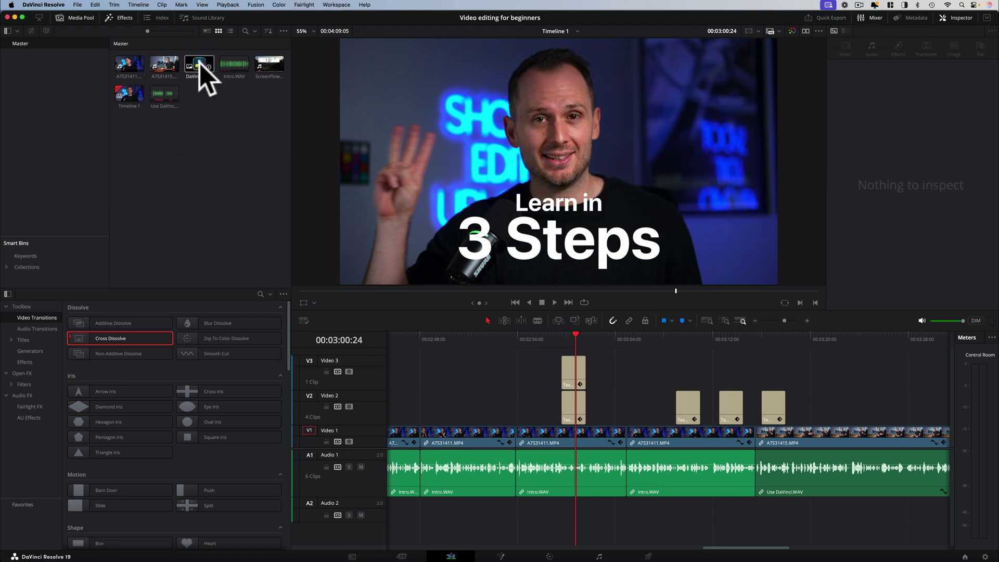
pyautogui.moveTo(367, 166); pyautogui.dragTo(450, 409)
pyautogui.click(467, 394)
# Scale the DaVinci Resolve logo to 0.400 and move it to X -2402, Y 619, beside the presenter's head
pyautogui.click(482, 338)
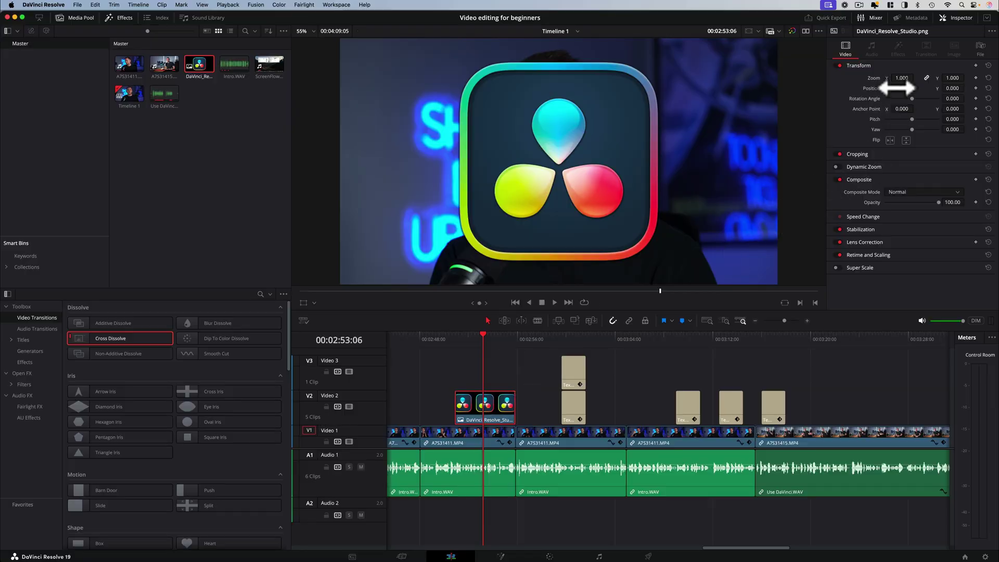
pyautogui.moveTo(902, 78); pyautogui.dragTo(871, 89)
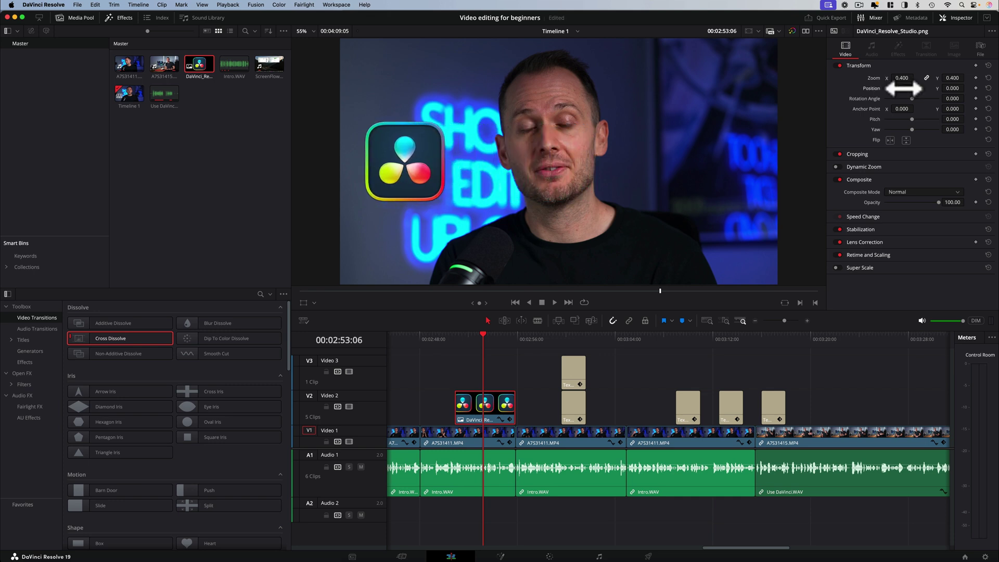
pyautogui.moveTo(952, 88); pyautogui.dragTo(968, 88)
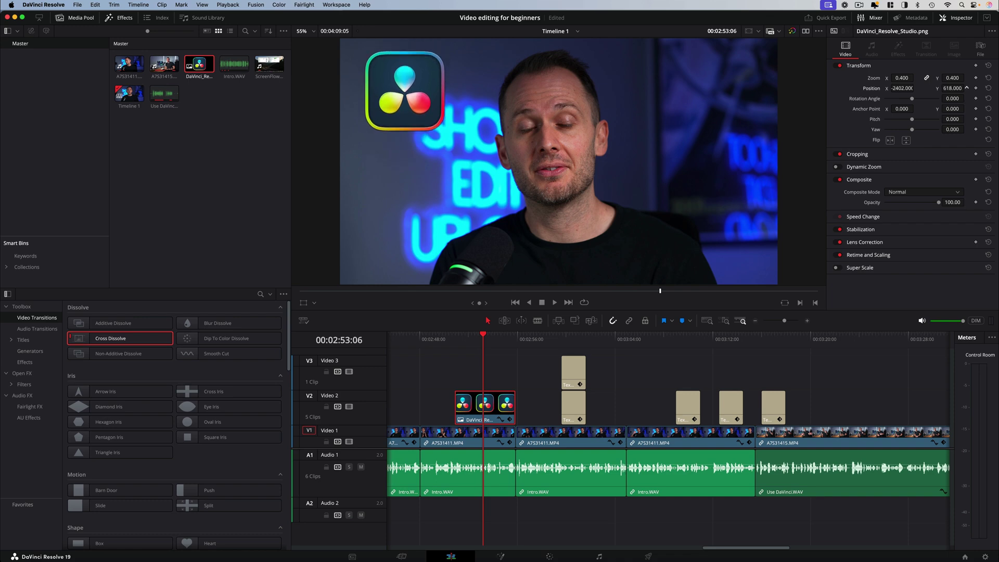
# Add a Cross Dissolve at the start of the logo clip on Video 2, lengthen it, and play back the section
pyautogui.moveTo(484, 346); pyautogui.dragTo(458, 345)
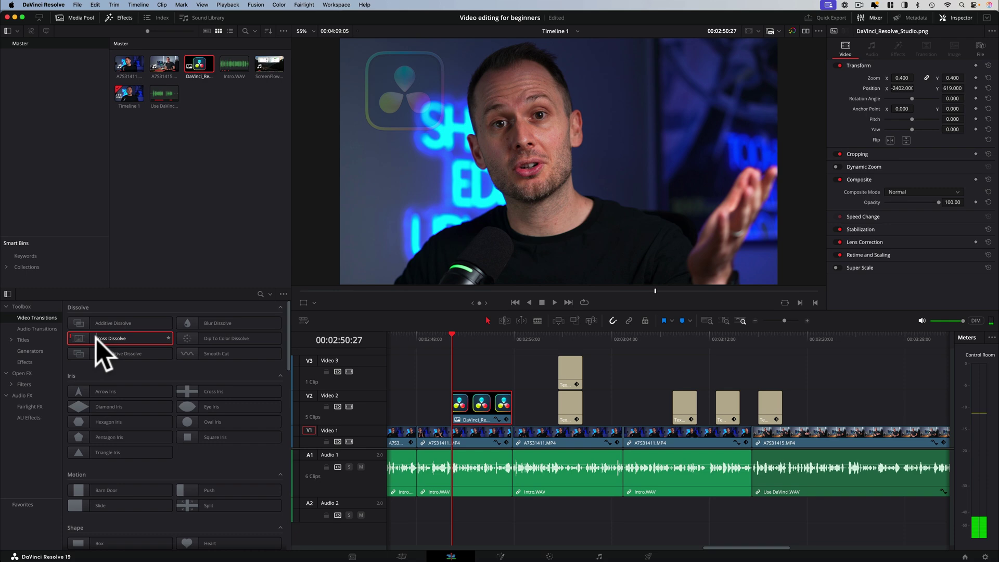
pyautogui.moveTo(95, 340); pyautogui.dragTo(455, 414)
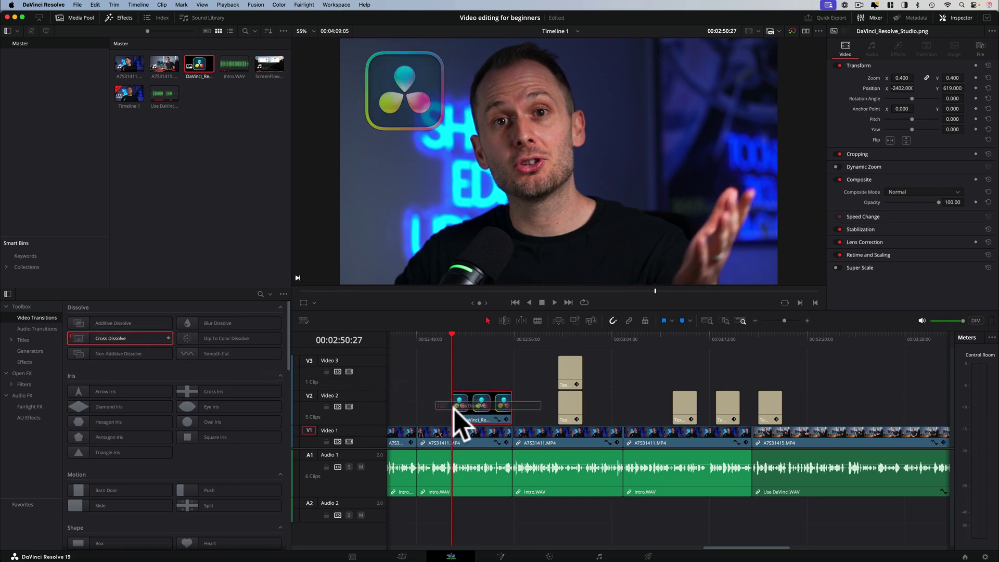
pyautogui.press('super+equal')
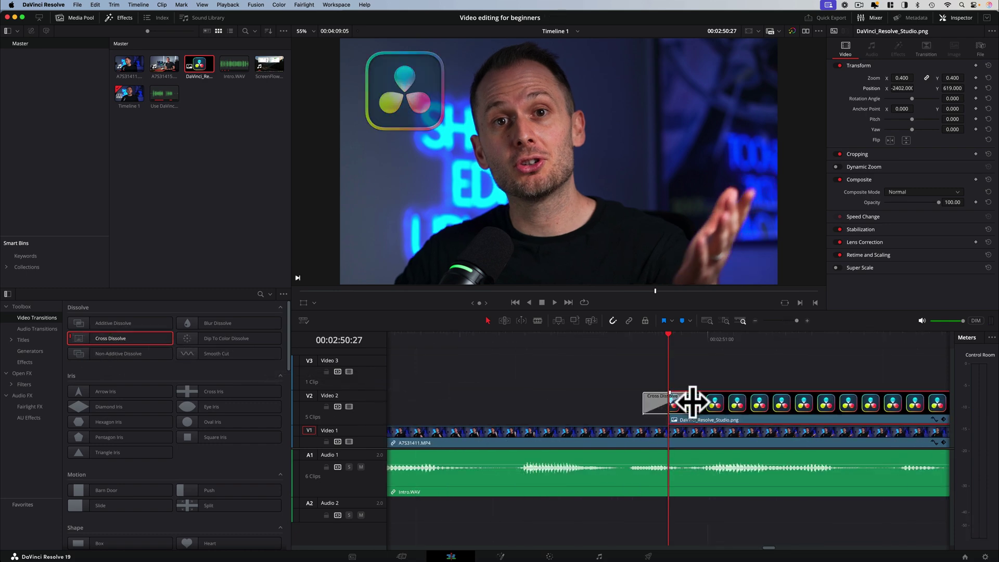
pyautogui.click(692, 402)
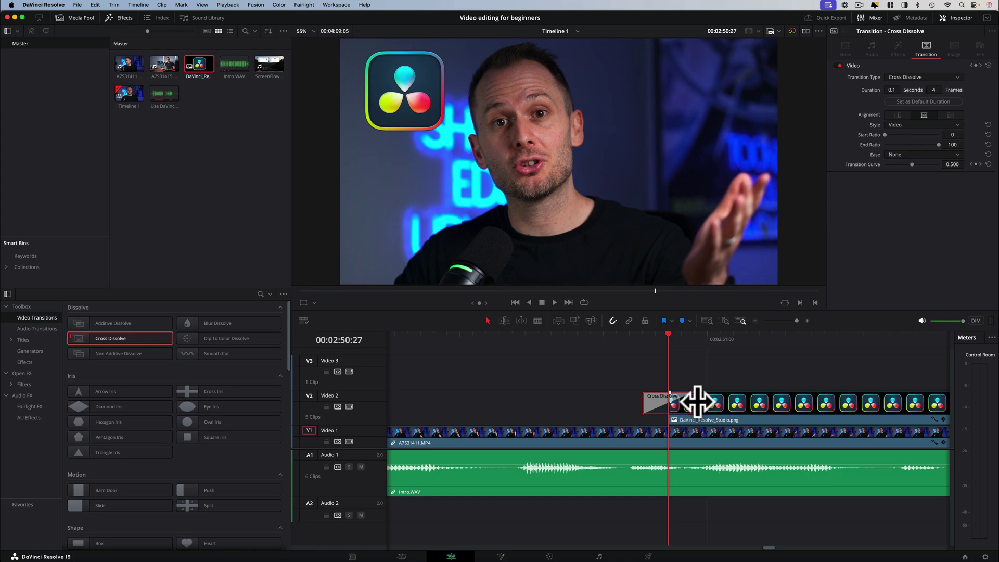
pyautogui.moveTo(718, 401); pyautogui.dragTo(742, 404)
pyautogui.click(515, 338)
pyautogui.press('space')
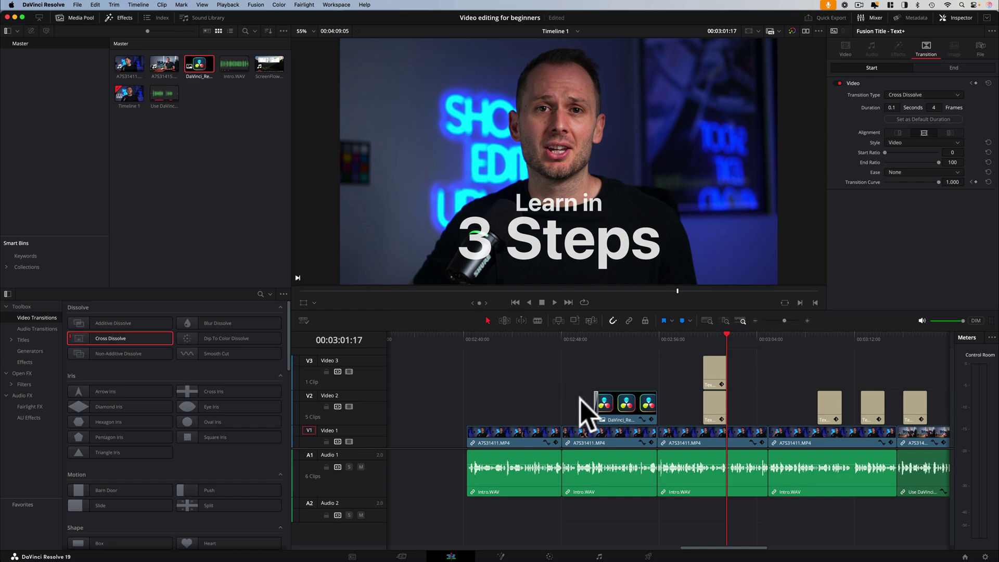
# Select the Intro.WAV clip beneath the "3 Steps" title and play it to check its level on the audio meters
pyautogui.press('super+equal')
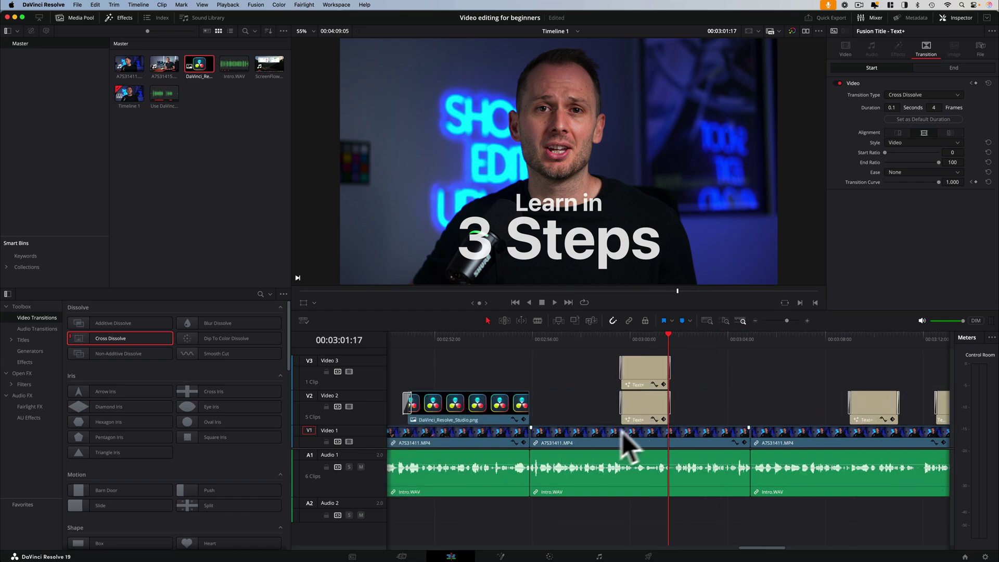
pyautogui.click(634, 459)
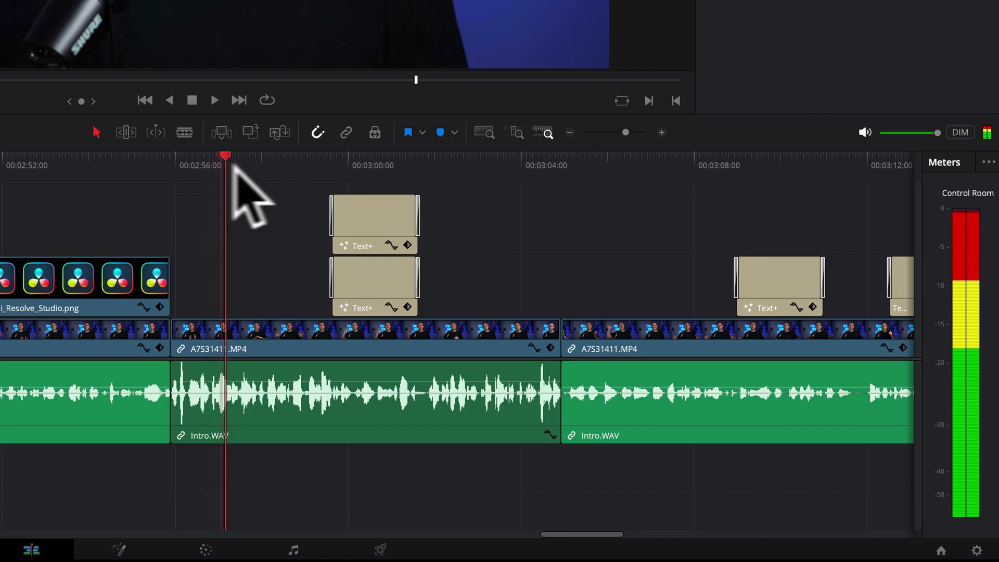
pyautogui.moveTo(232, 166); pyautogui.dragTo(247, 187)
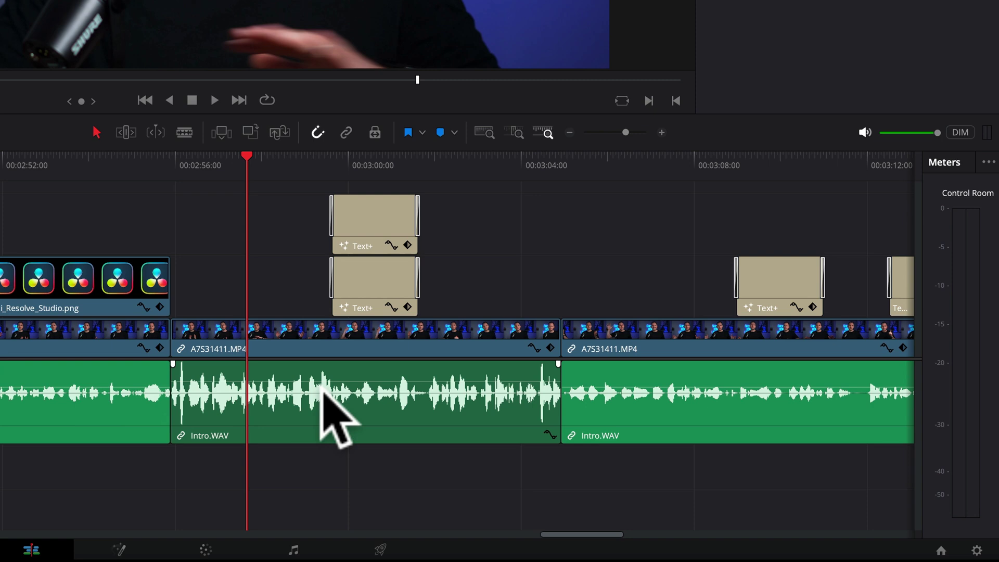
pyautogui.press('space')
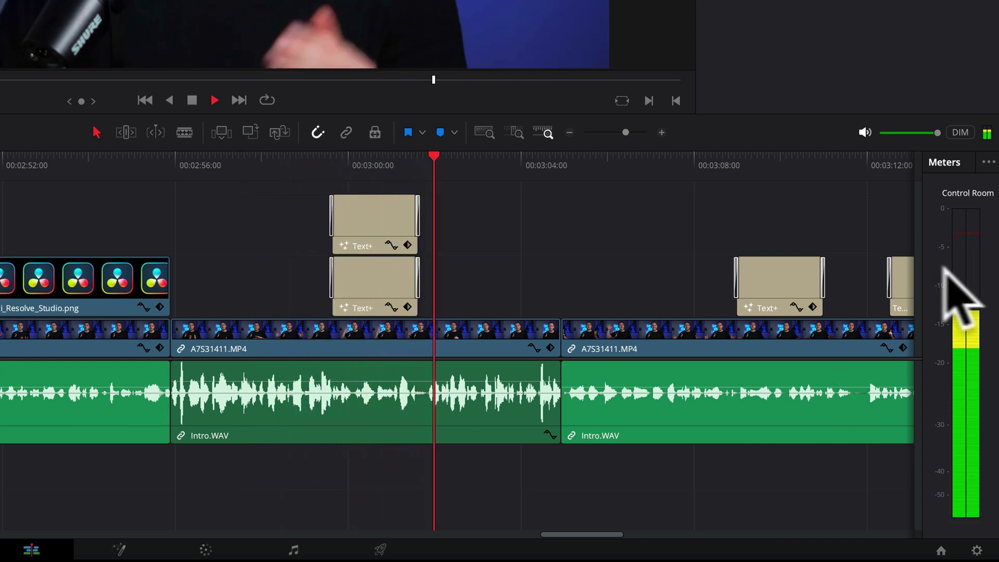
# Stop playback, lower the boosted Intro.WAV clip under the "3 Steps" title to match its neighbours, and replay it from about 00:02:56:00
pyautogui.press('space')
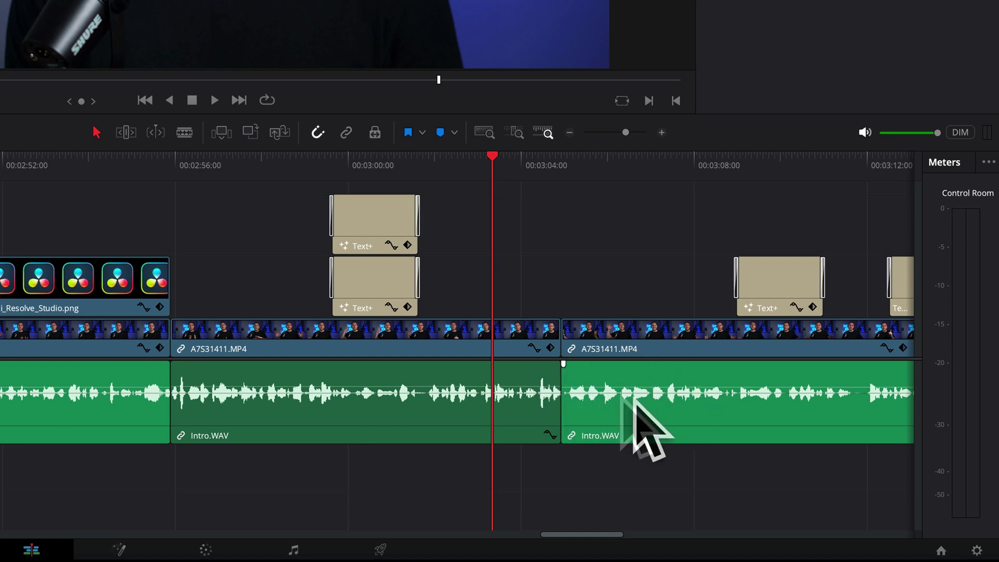
pyautogui.click(182, 178)
pyautogui.press('space')
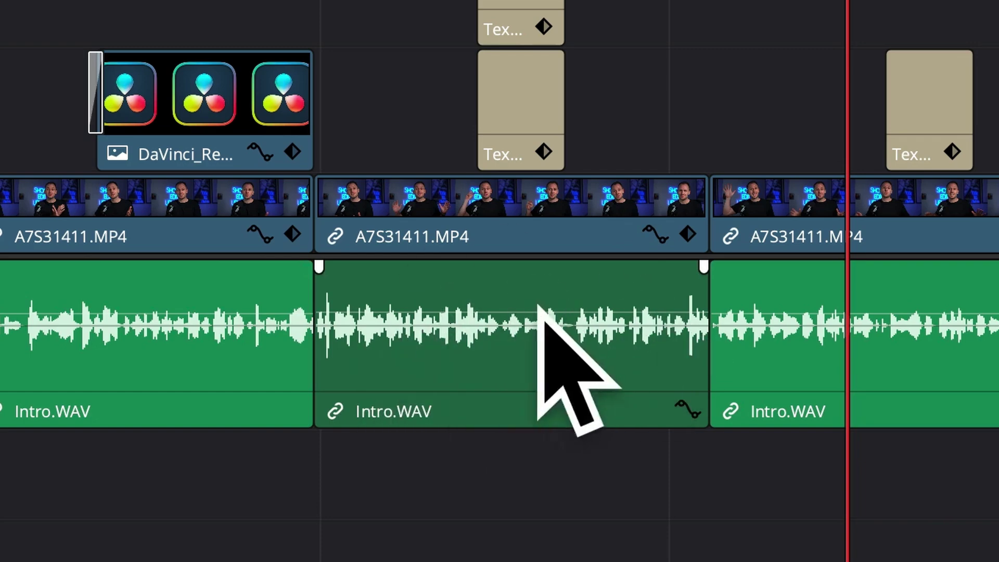
# Compare the audio waveforms along the rest of the timeline and place the playhead over the last Use DaVinci.WAV clip
pyautogui.hscroll(3, 268, 387)
pyautogui.hscroll(7, 268, 387)
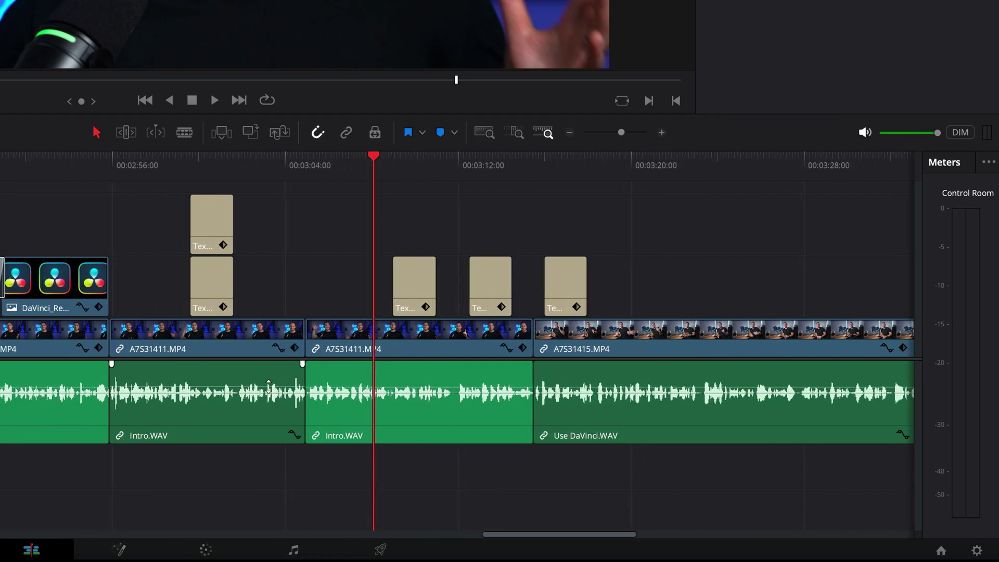
pyautogui.hscroll(2, 269, 386)
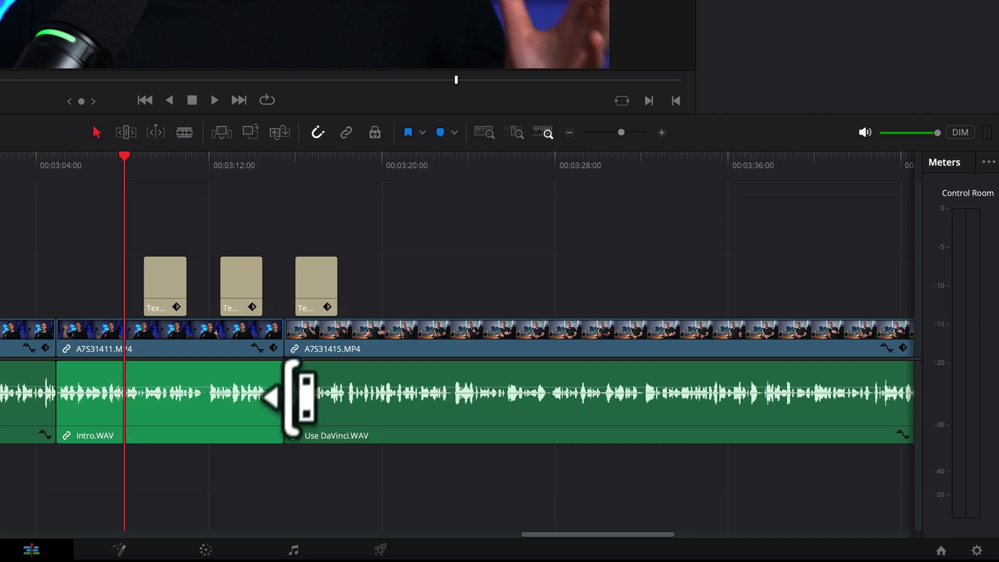
pyautogui.hscroll(9, 308, 387)
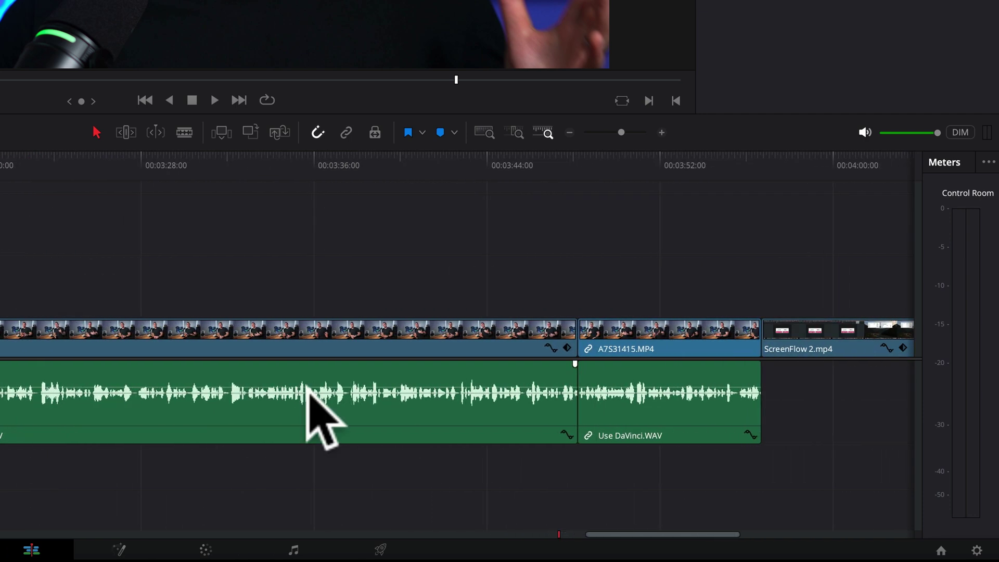
pyautogui.click(625, 173)
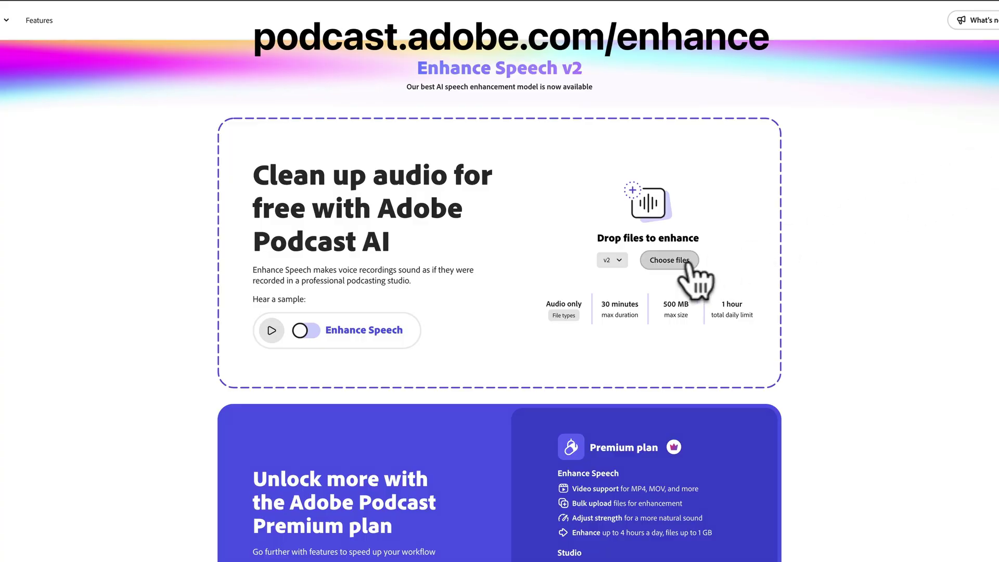
# Switch to Adobe Podcast's Enhance Speech page and upload Intro.WAV from the April 2nd, 2025 folder for enhancement
pyautogui.click(660, 264)
pyautogui.click(669, 364)
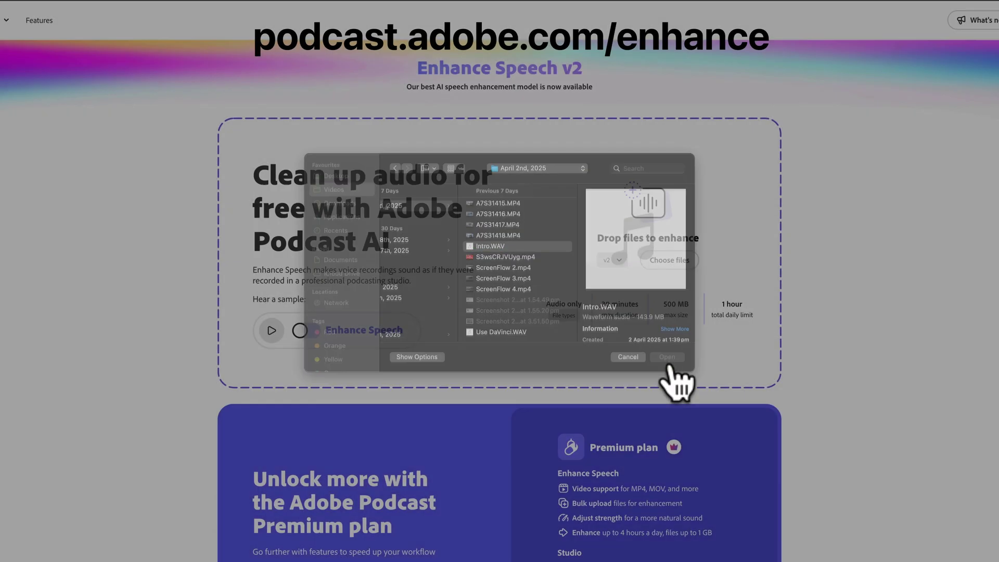